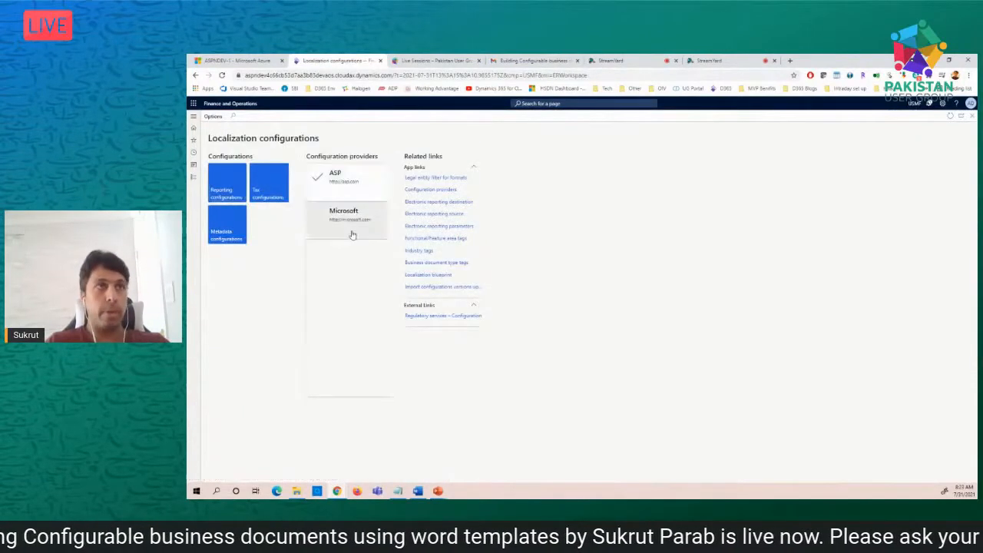
# - View the Global configuration repository of the Microsoft provider and return to the localization configurations workspace
pyautogui.click(352, 234)
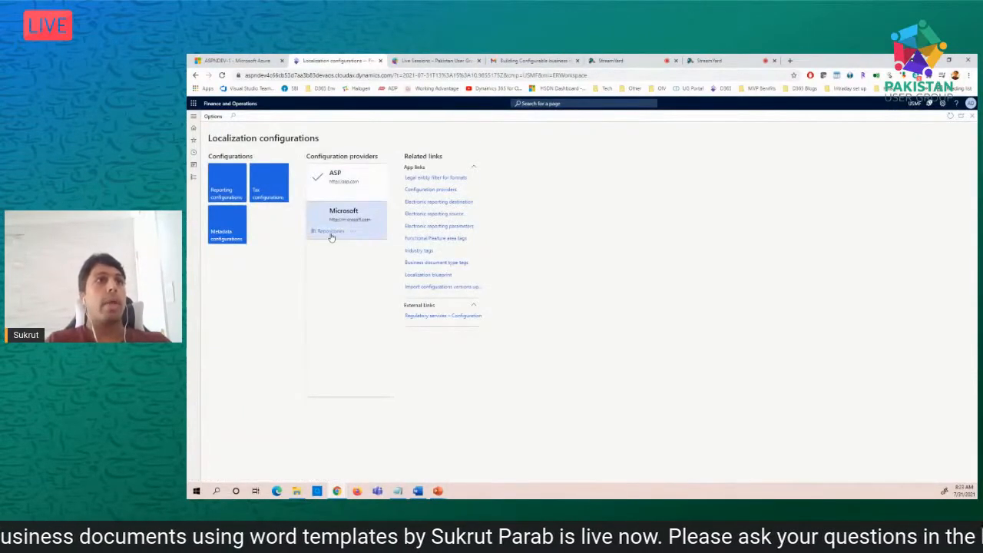
pyautogui.click(331, 232)
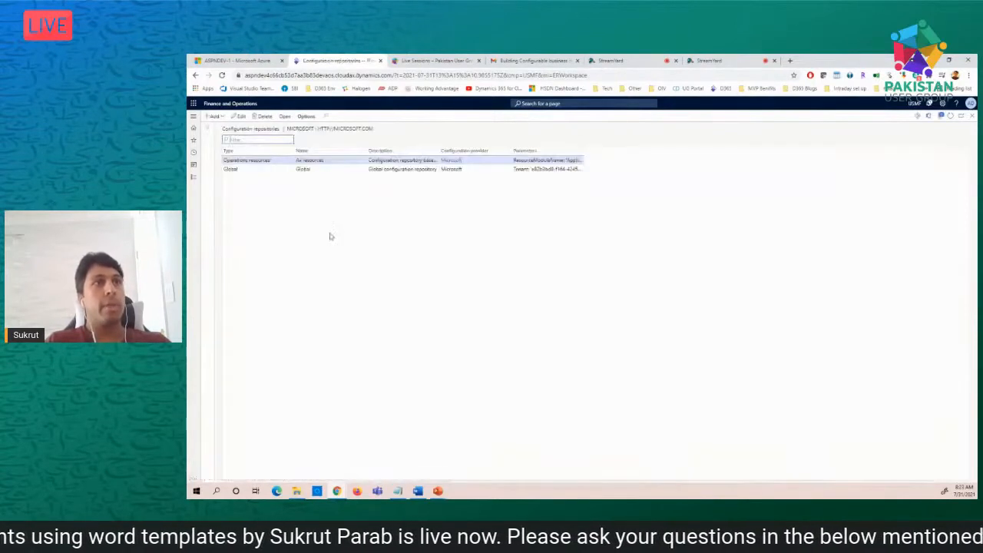
pyautogui.click(241, 169)
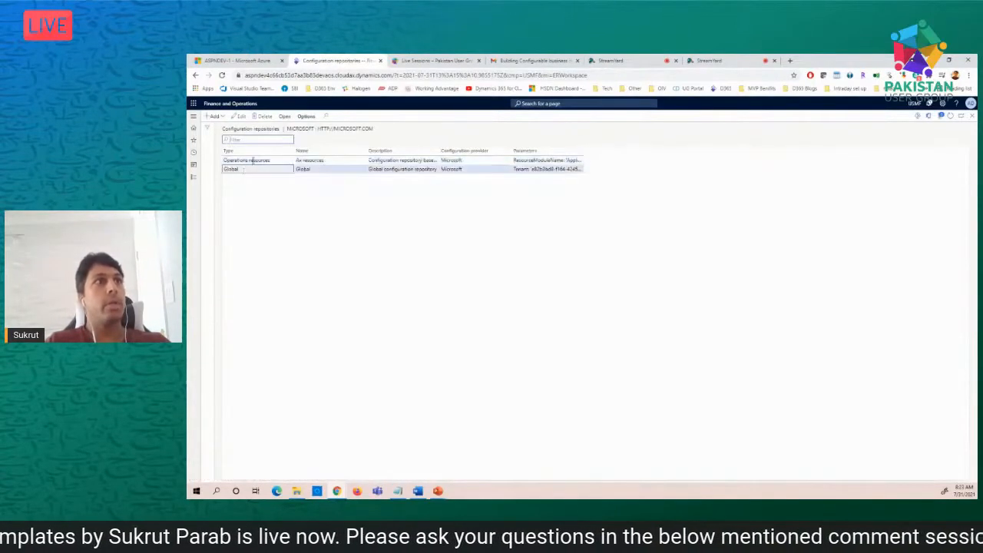
pyautogui.click(285, 118)
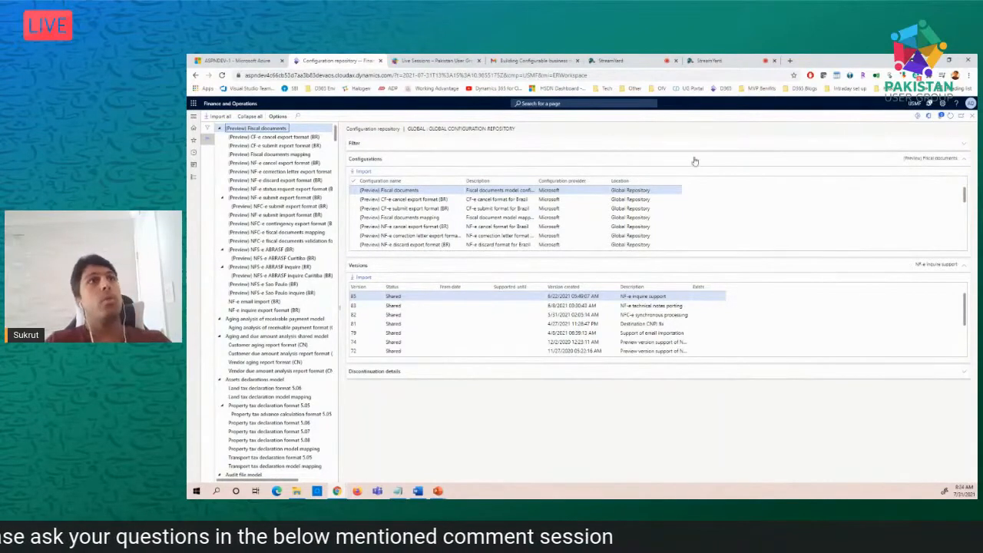
pyautogui.click(972, 117)
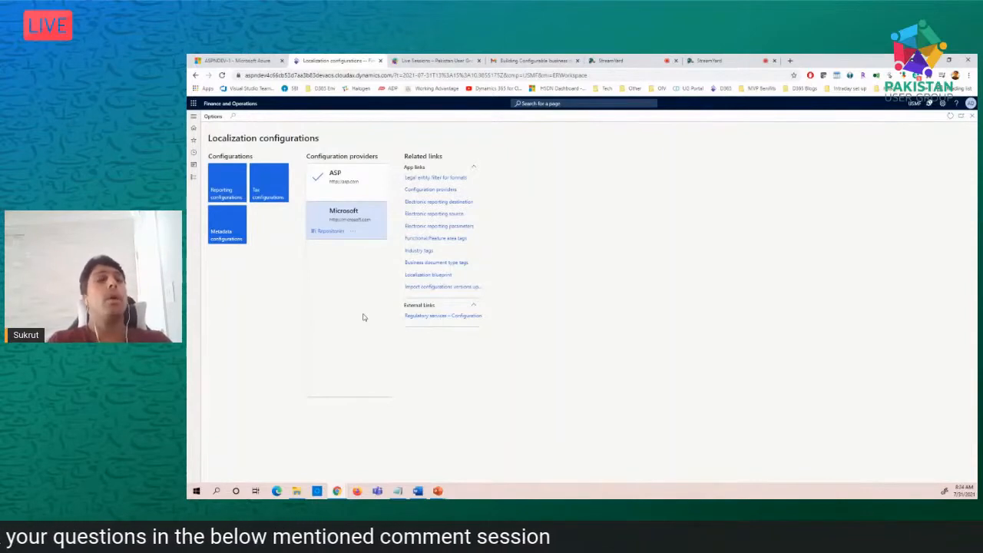
# - Review the ASP provider's configuration repositories and the reporting configurations, returning to the localization configurations workspace
pyautogui.click(319, 199)
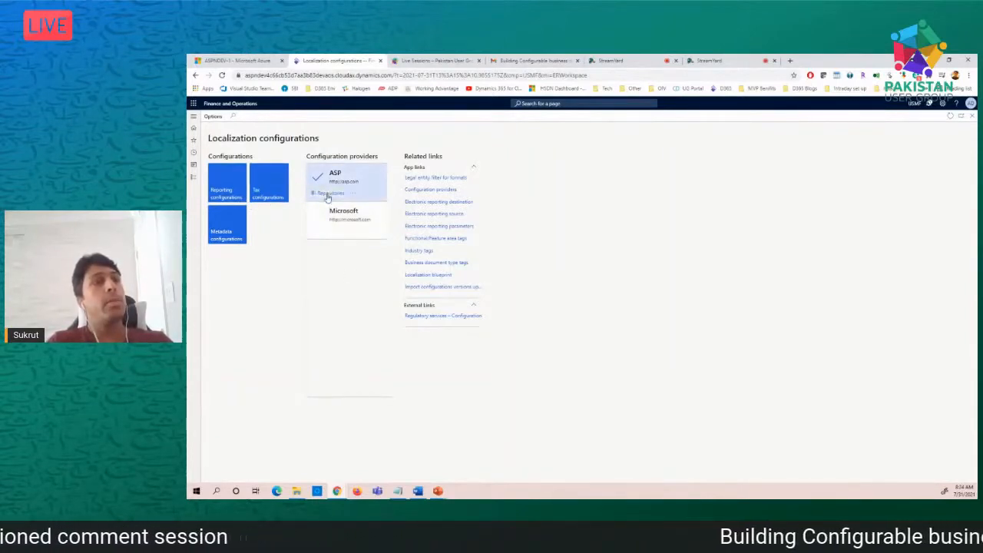
pyautogui.click(328, 194)
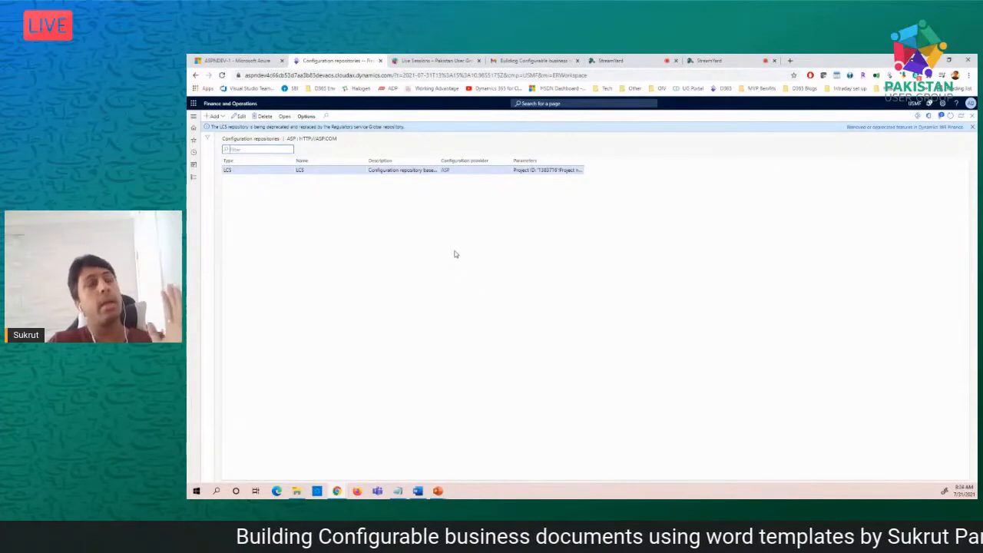
pyautogui.click(972, 116)
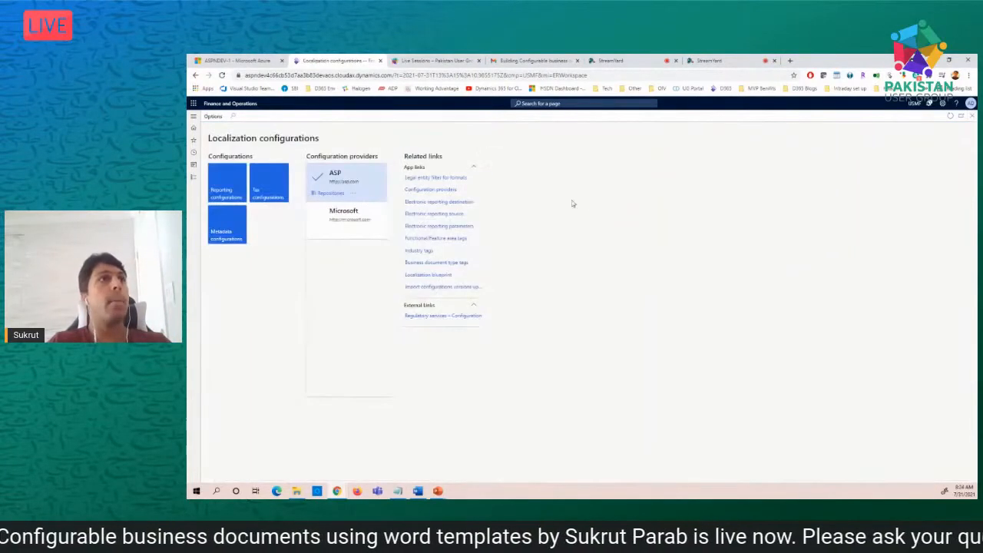
pyautogui.click(323, 193)
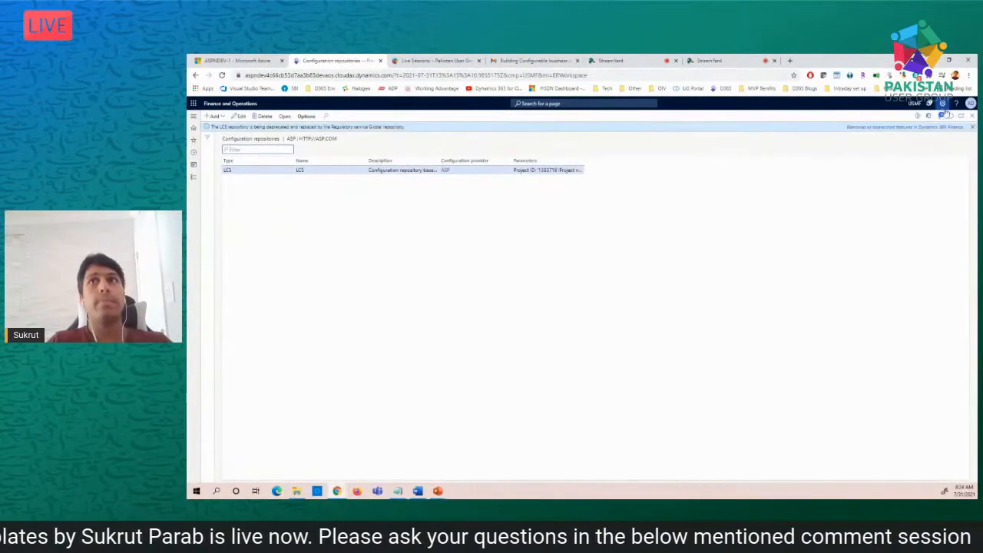
pyautogui.click(970, 116)
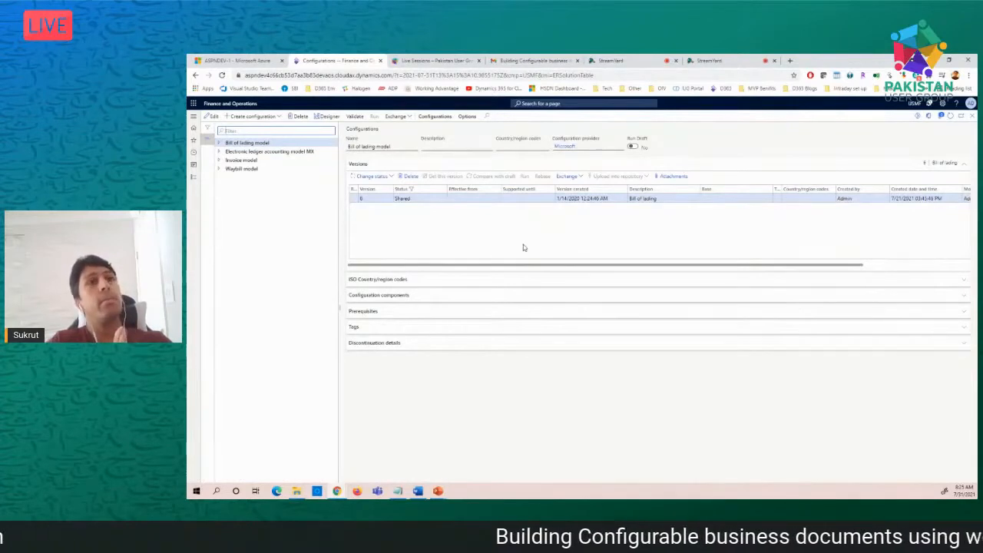
pyautogui.click(973, 117)
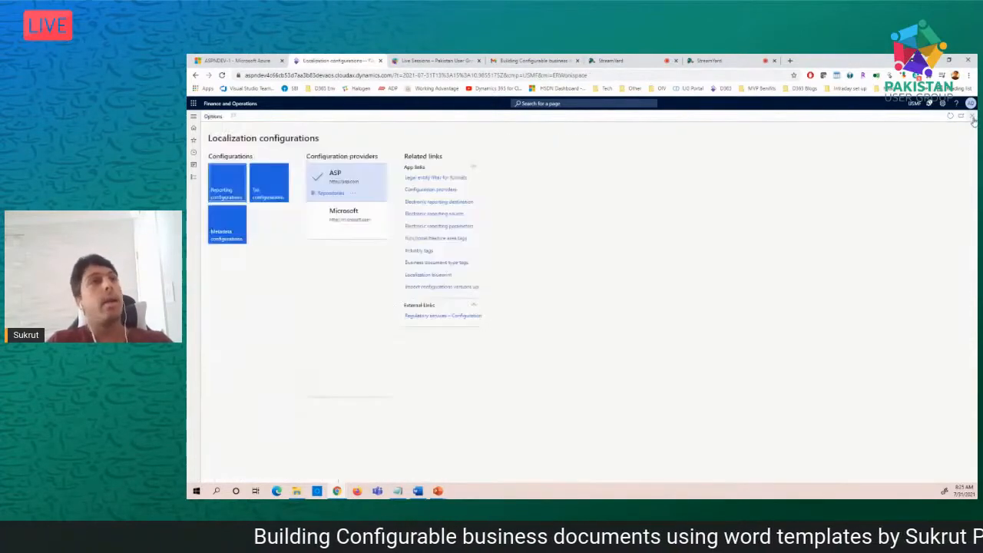
# - Open the Global repository under the Microsoft provider's configuration repositories
pyautogui.click(327, 233)
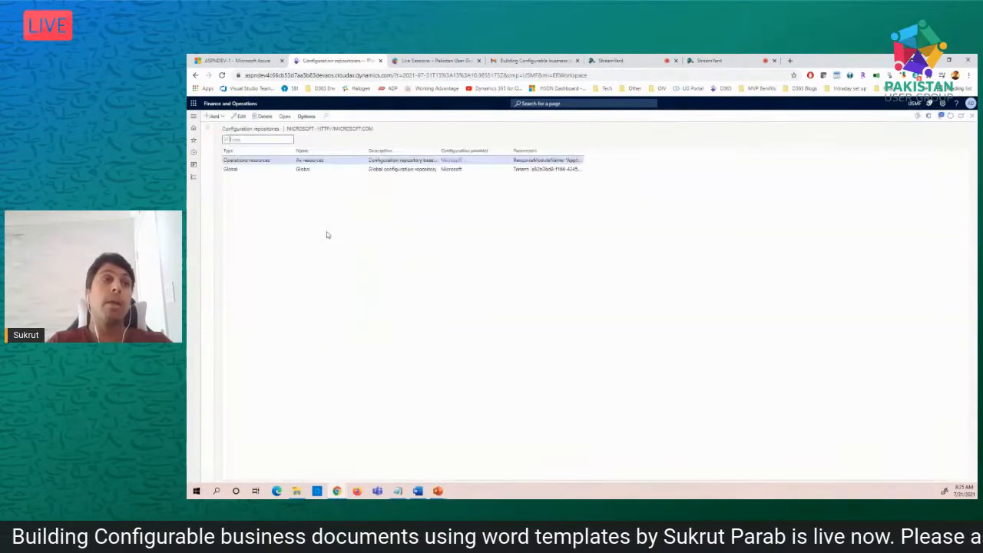
pyautogui.press('Down')
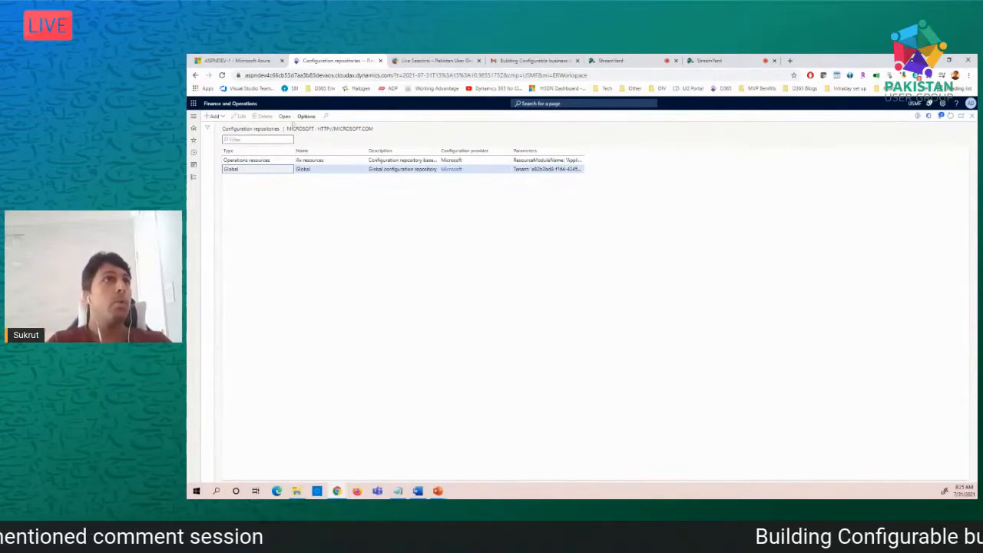
pyautogui.click(284, 116)
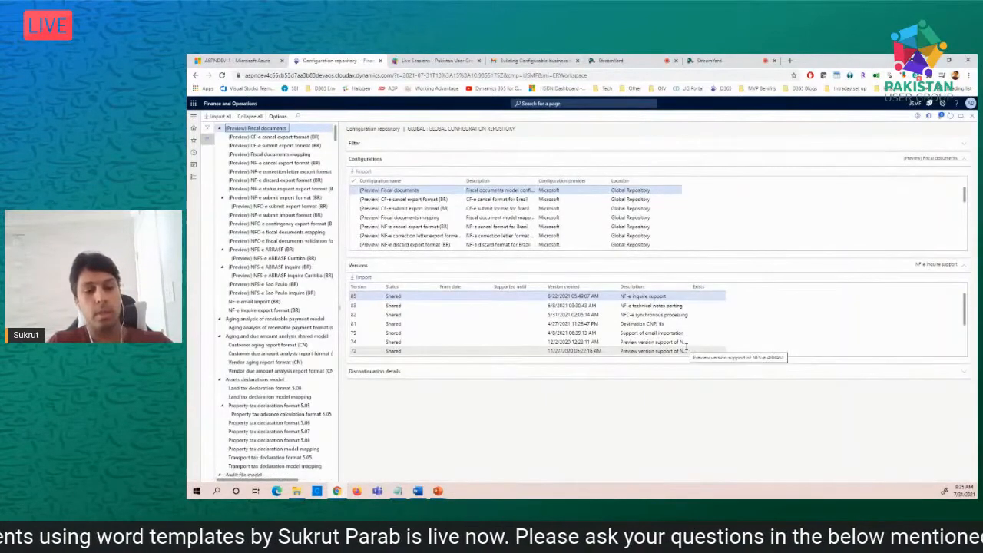
# - Find "free" in the repository, select the Free text invoice (Excel) configuration, and return to the workspace
pyautogui.hotkey('ctrl', 'f')
pyautogui.write('fre')
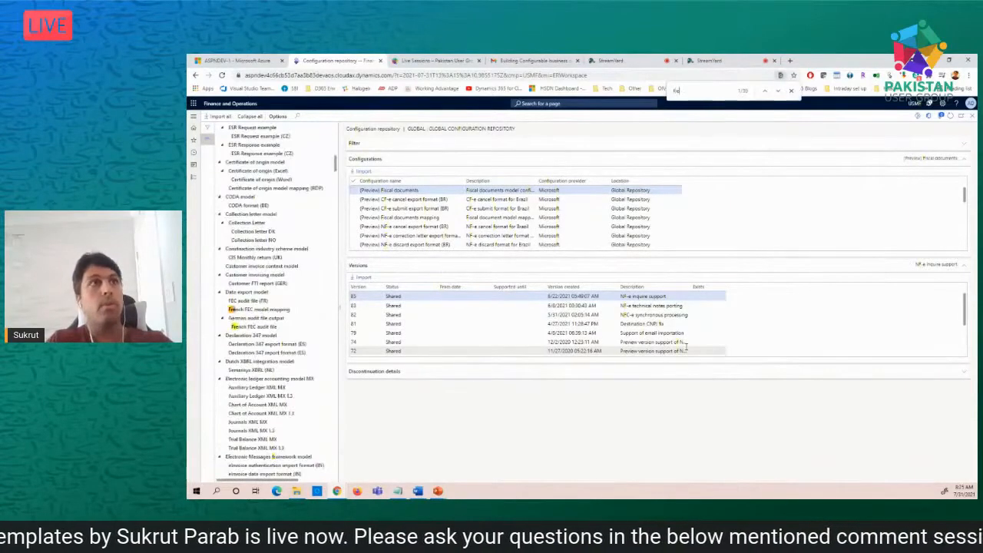
pyautogui.write('e')
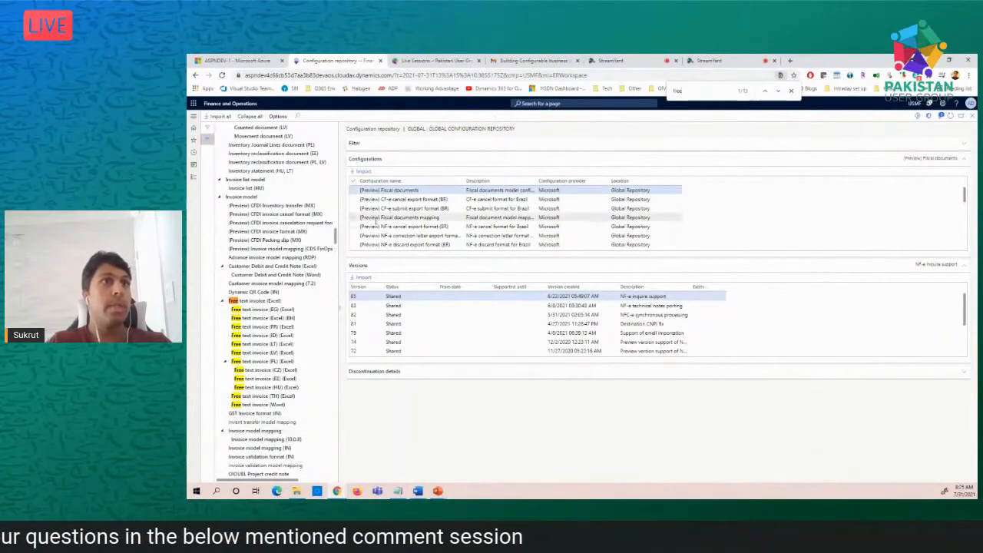
pyautogui.click(261, 301)
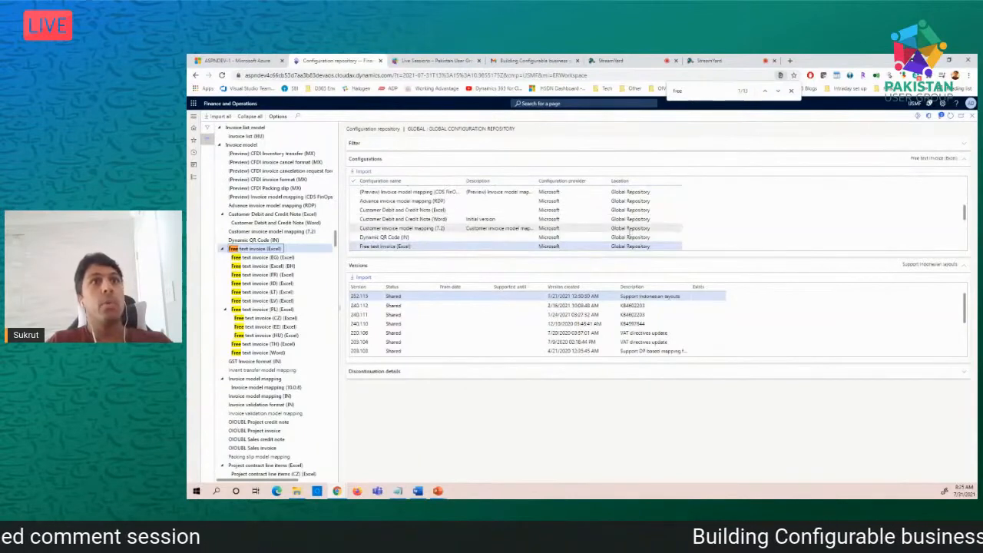
pyautogui.moveTo(965, 216); pyautogui.dragTo(965, 222)
pyautogui.click(449, 221)
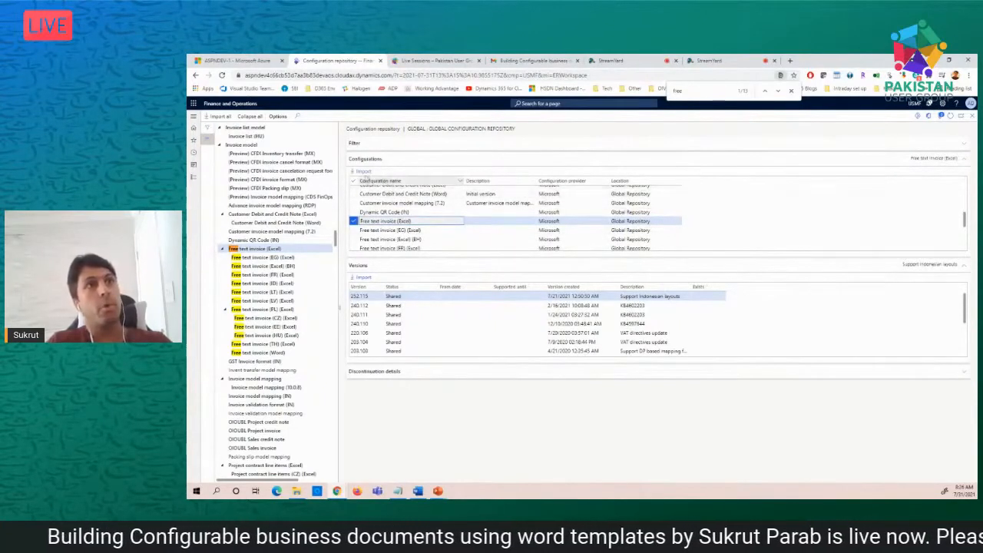
pyautogui.click(972, 116)
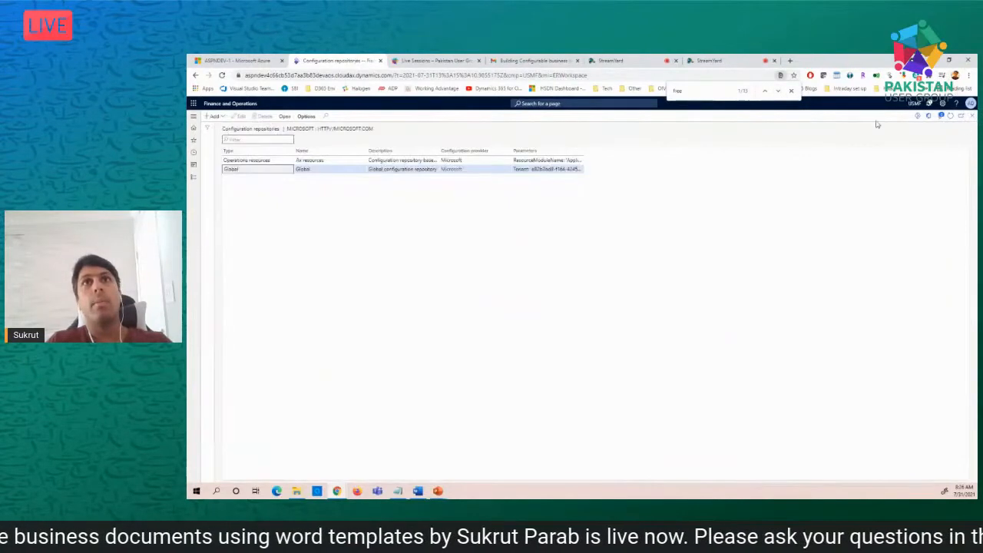
pyautogui.click(791, 90)
pyautogui.click(972, 116)
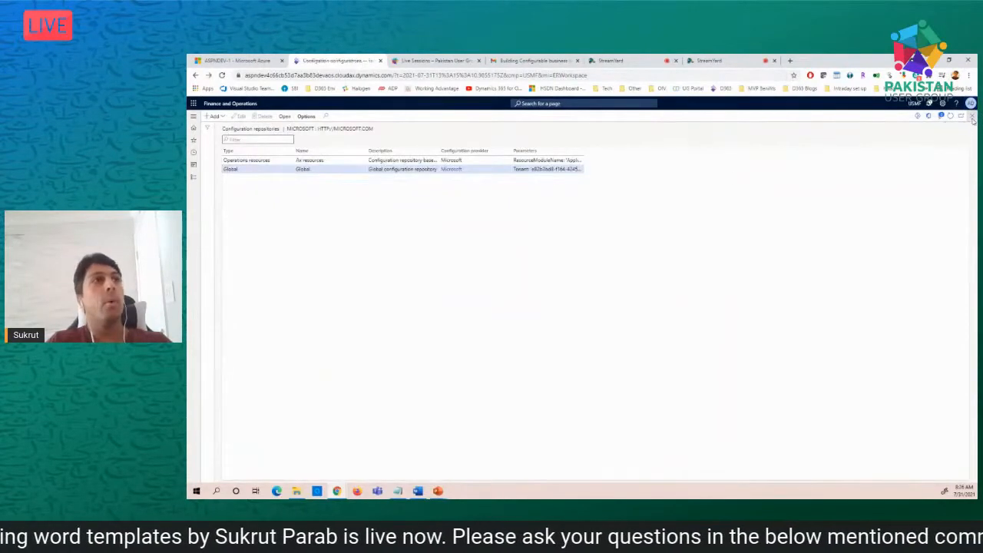
# - Open the reporting configurations, expand Invoice model, and view its data model in the designer
pyautogui.click(319, 197)
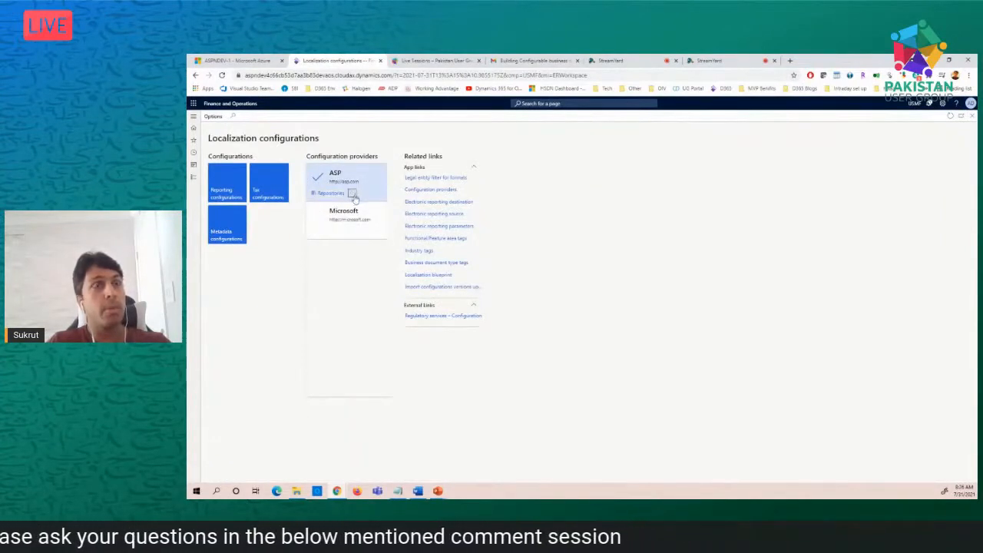
pyautogui.click(226, 196)
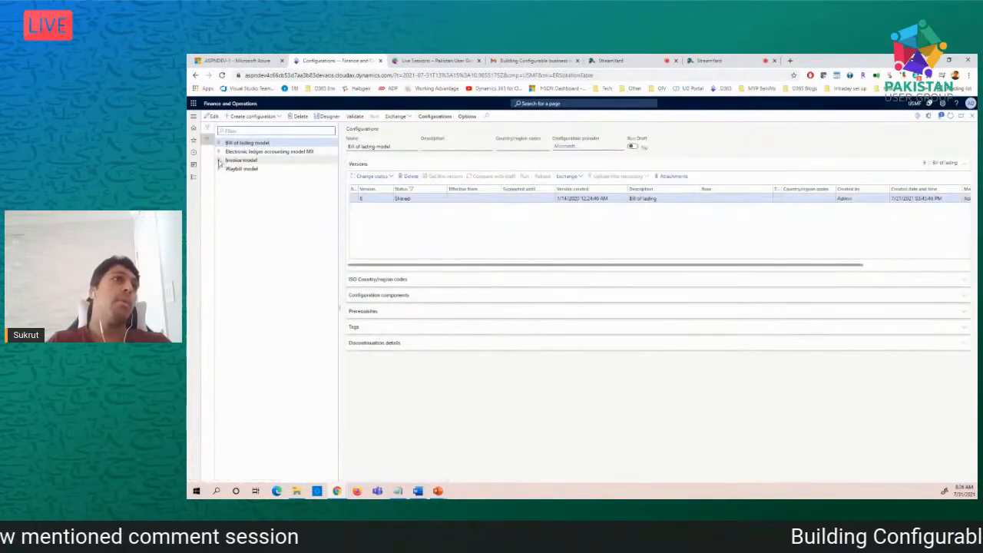
pyautogui.click(219, 160)
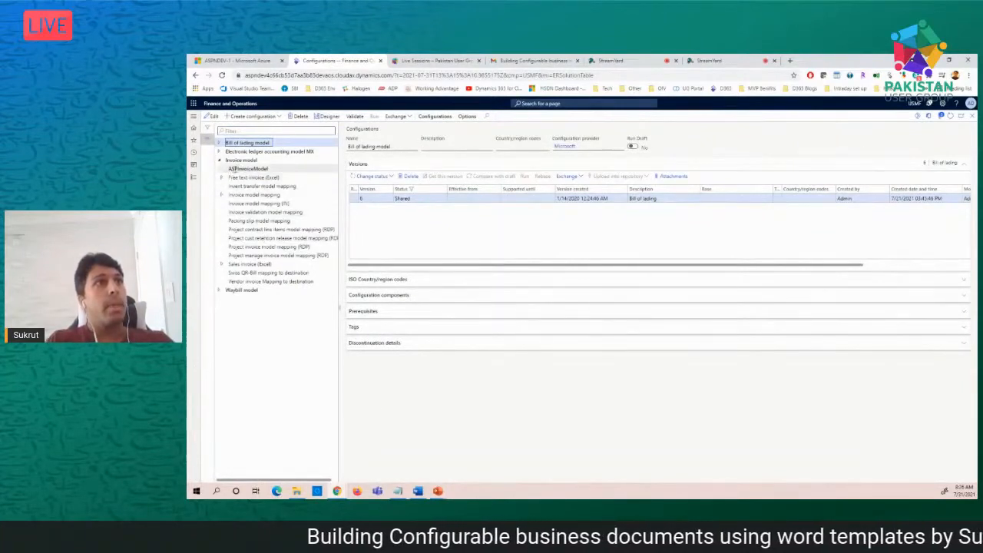
pyautogui.click(241, 160)
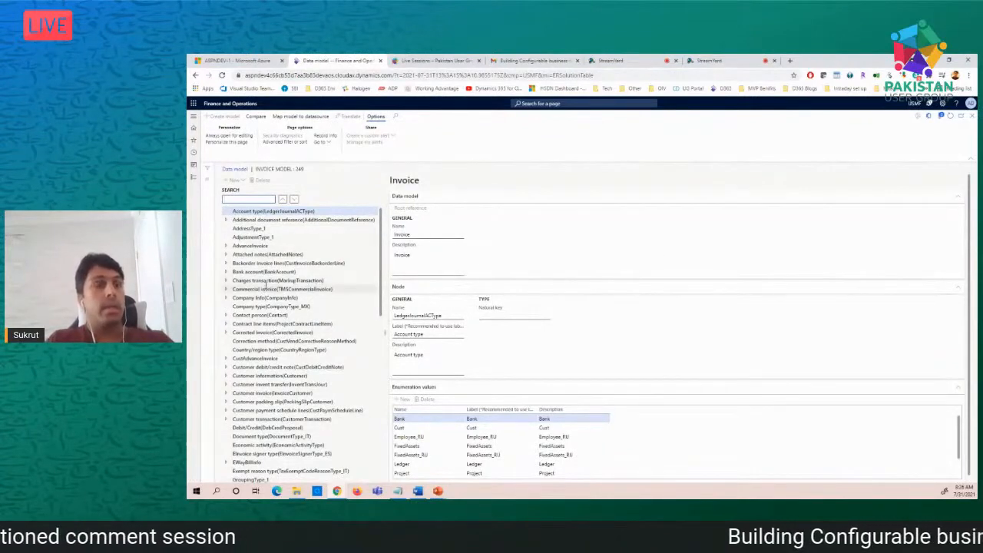
pyautogui.click(973, 115)
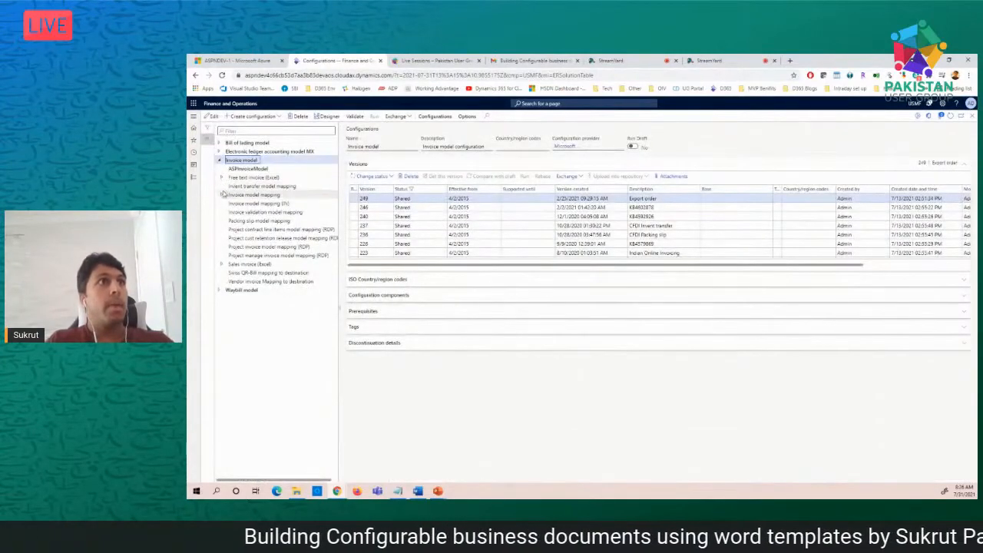
# - Open the Customer invoice definition of Invoice model mapping in the model mapping designer
pyautogui.click(222, 194)
pyautogui.click(246, 195)
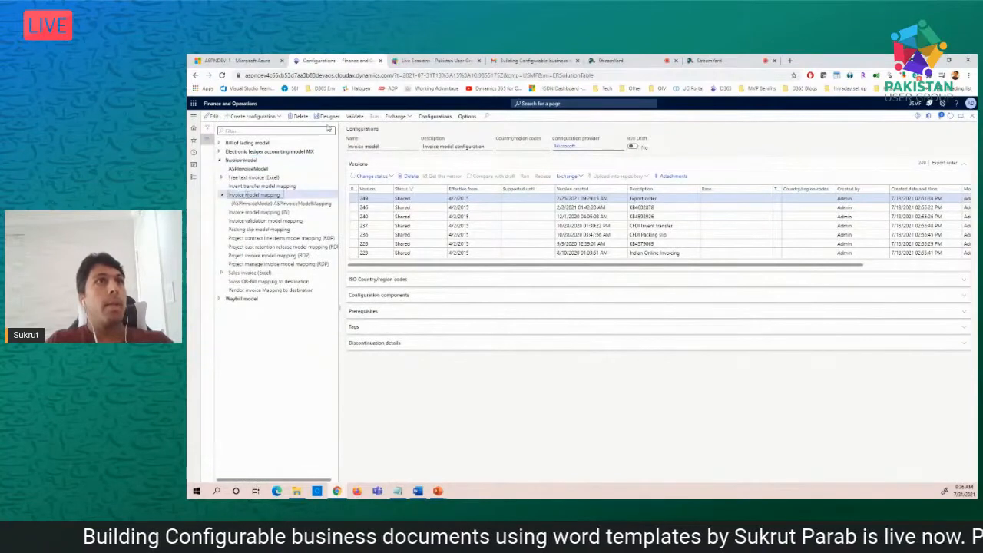
pyautogui.click(328, 115)
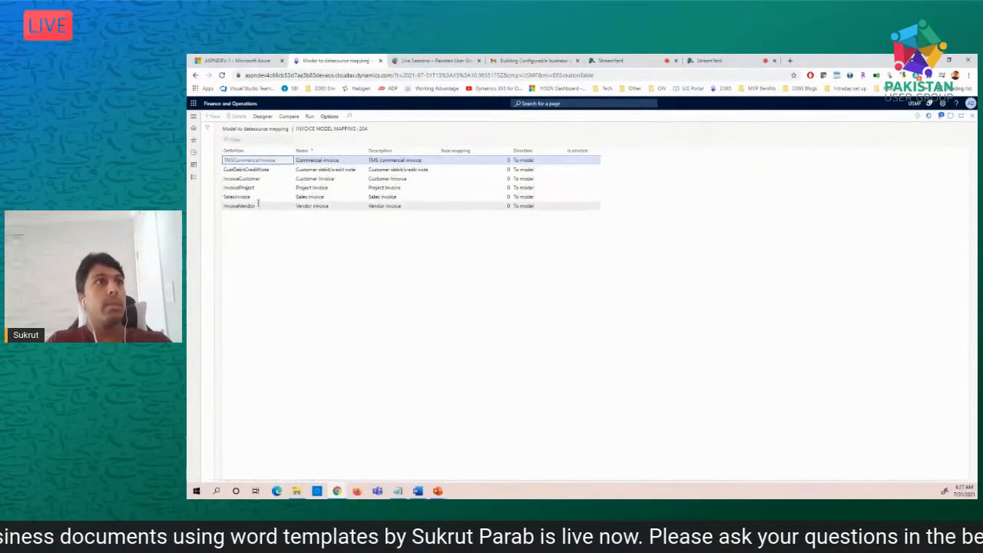
pyautogui.click(259, 205)
pyautogui.click(262, 188)
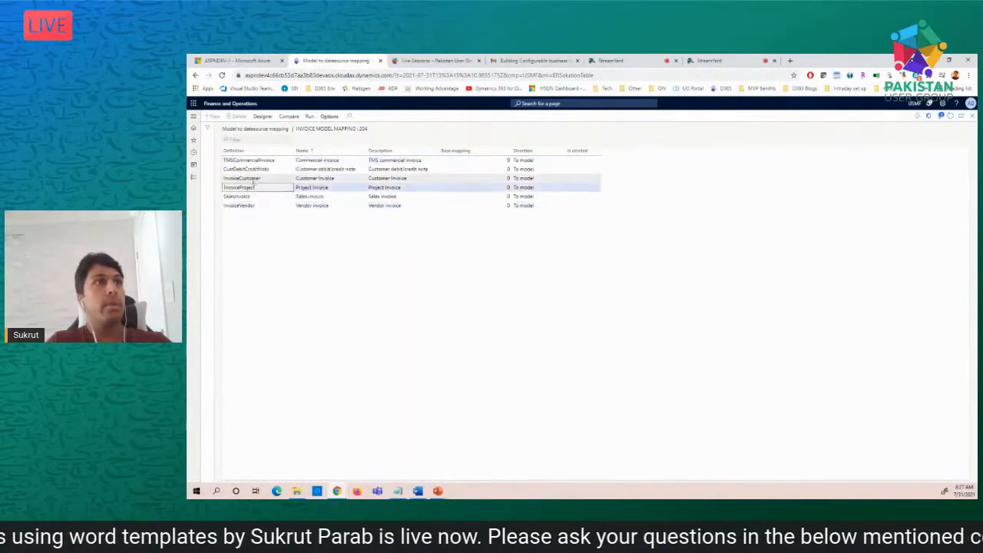
pyautogui.click(338, 178)
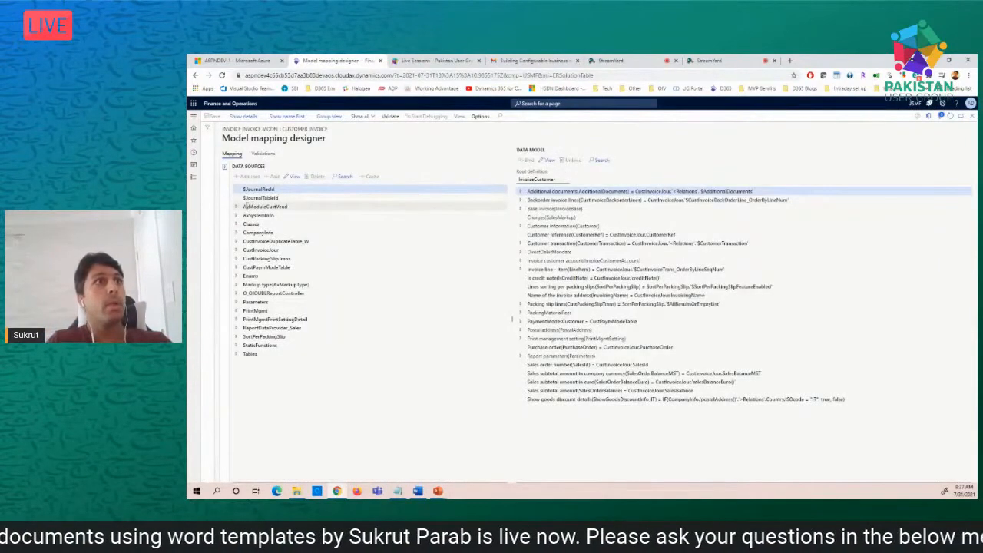
# - View the properties of the CustInvoiceJour data source and return to the configurations list
pyautogui.click(240, 233)
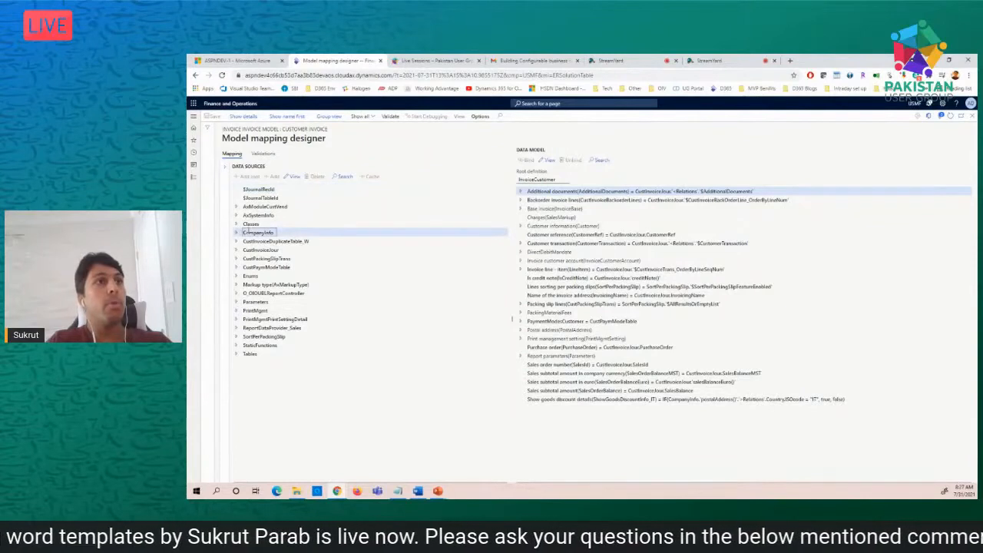
pyautogui.click(243, 251)
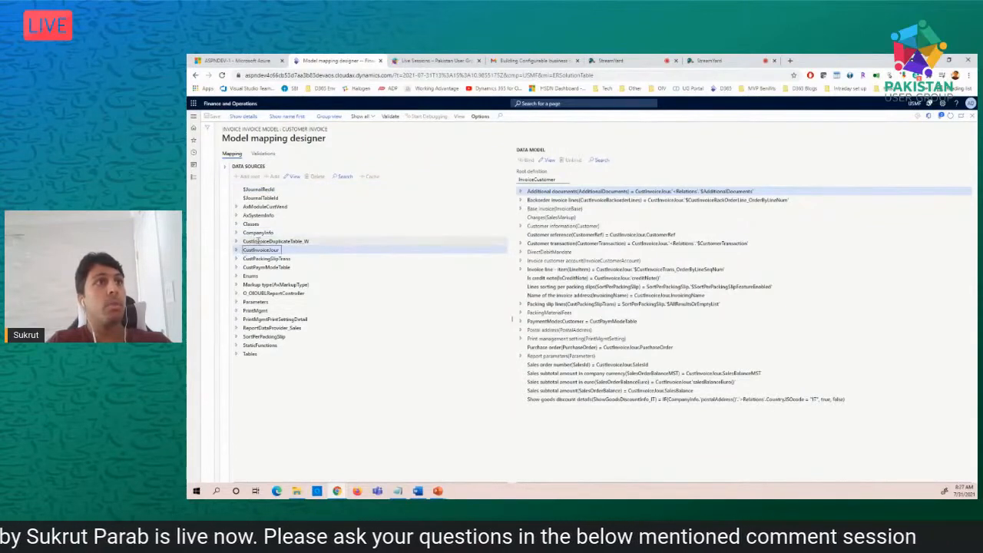
pyautogui.click(293, 177)
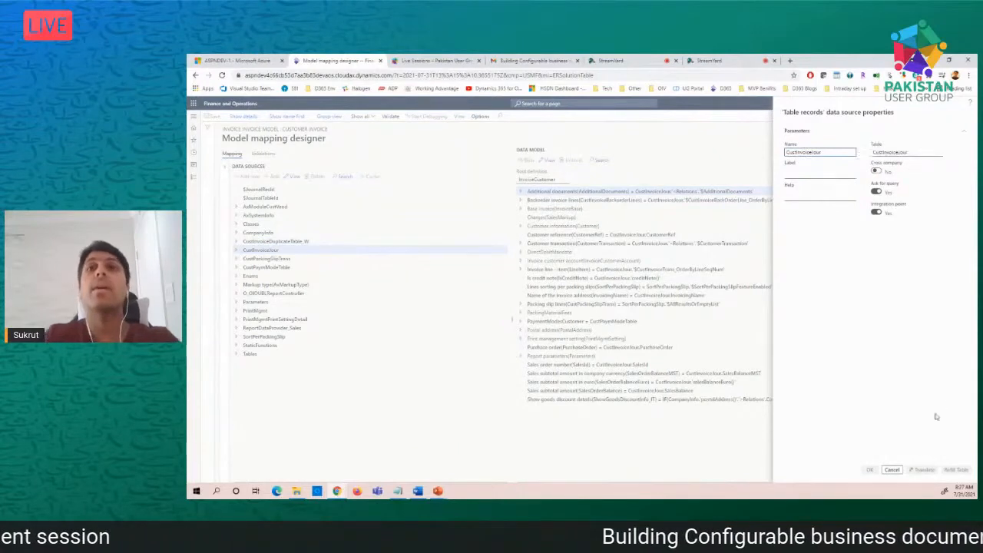
pyautogui.click(891, 469)
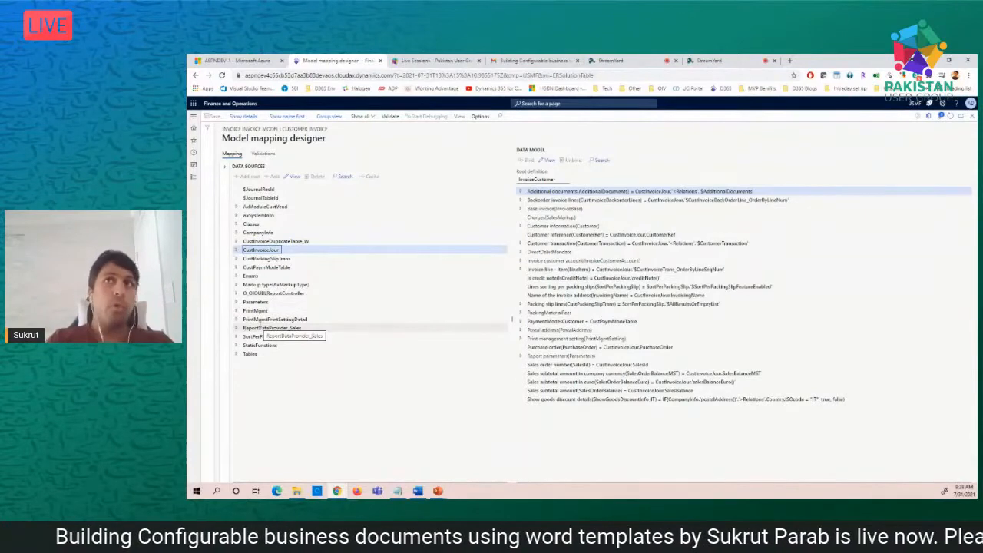
pyautogui.click(972, 120)
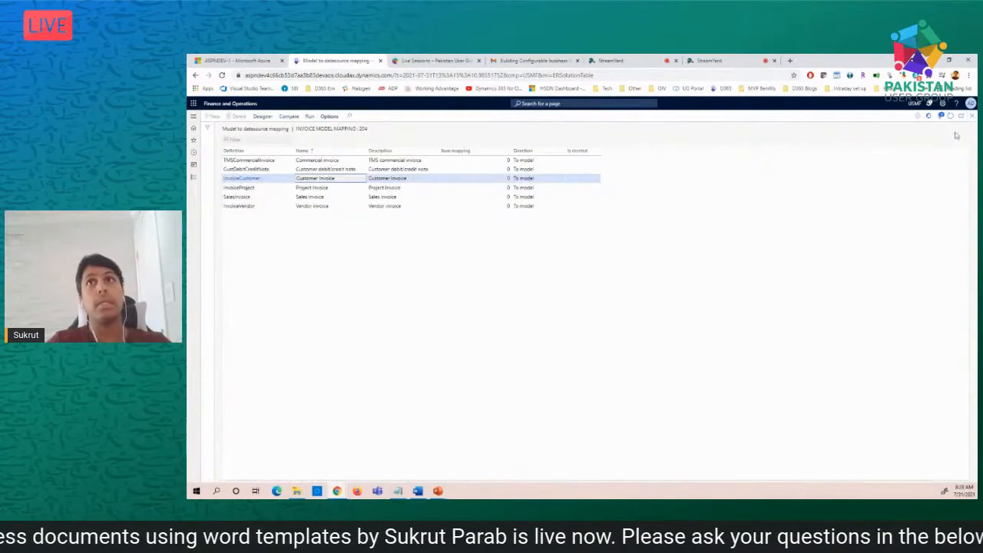
pyautogui.click(972, 116)
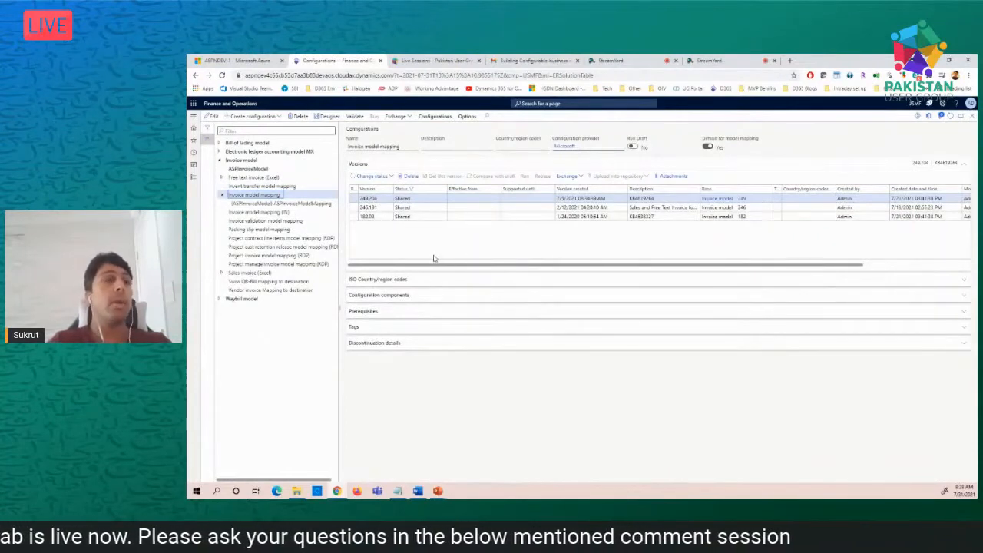
# - Expand Free text invoice (Excel), view the versions of the CustomFreeTextInvoice configuration, and switch to the Benefits slide
pyautogui.hscroll(2, 392, 259)
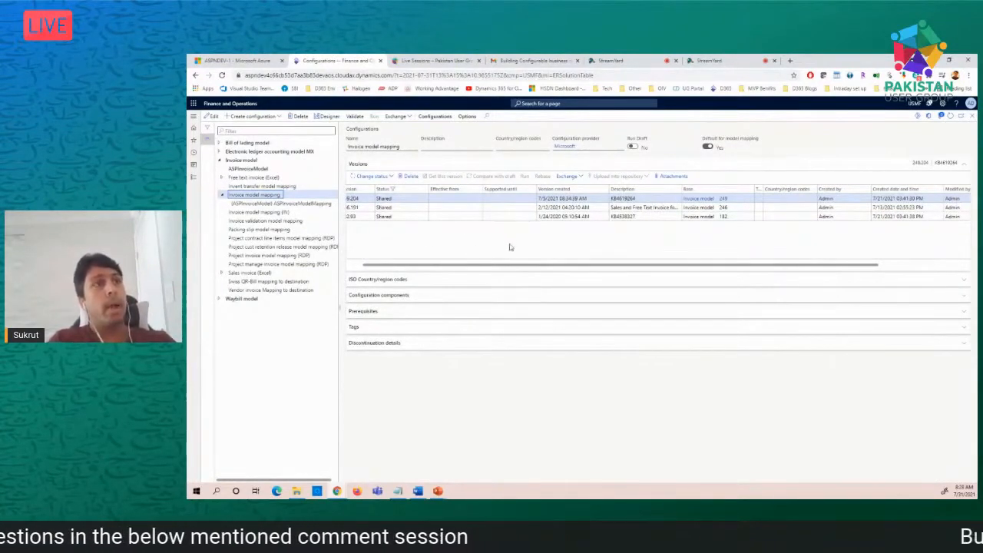
pyautogui.click(222, 177)
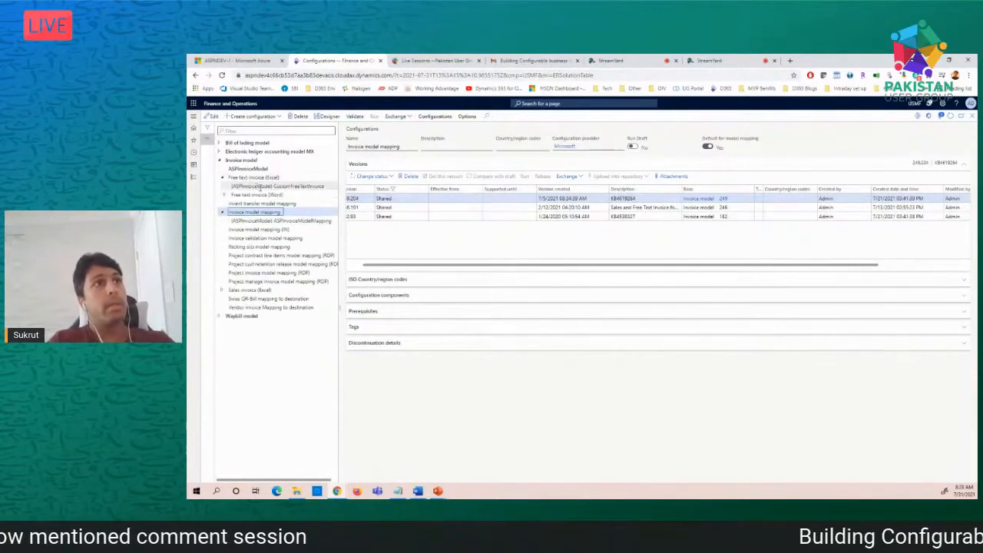
pyautogui.click(317, 187)
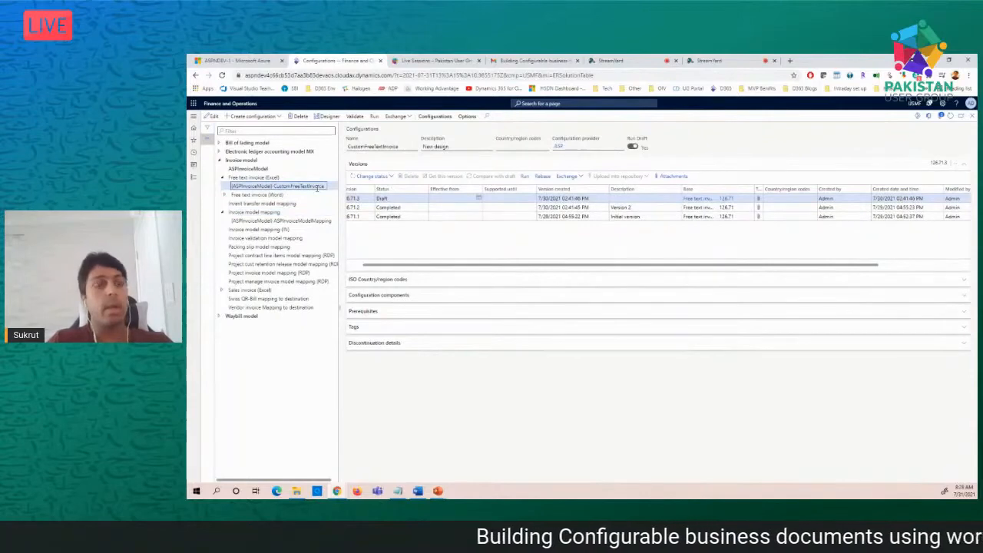
pyautogui.click(927, 60)
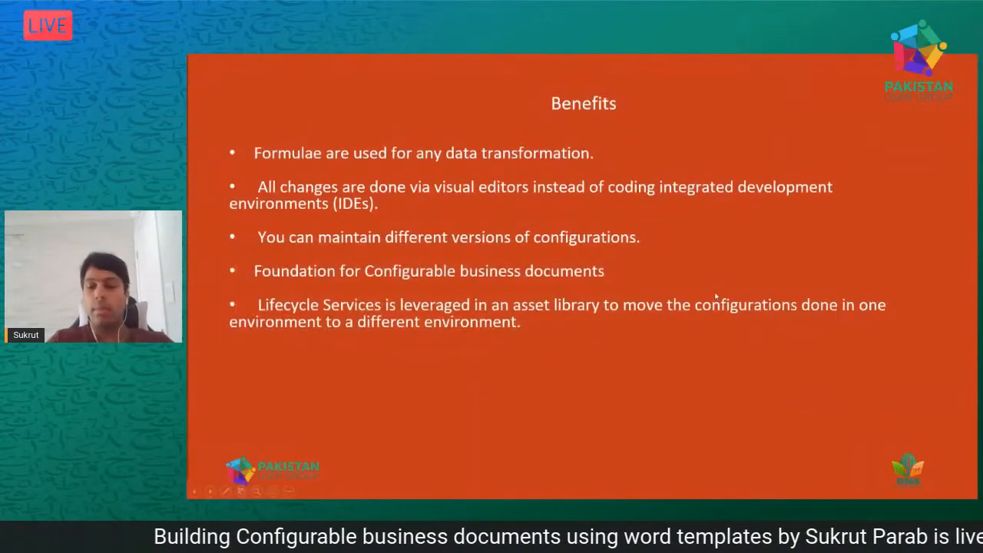
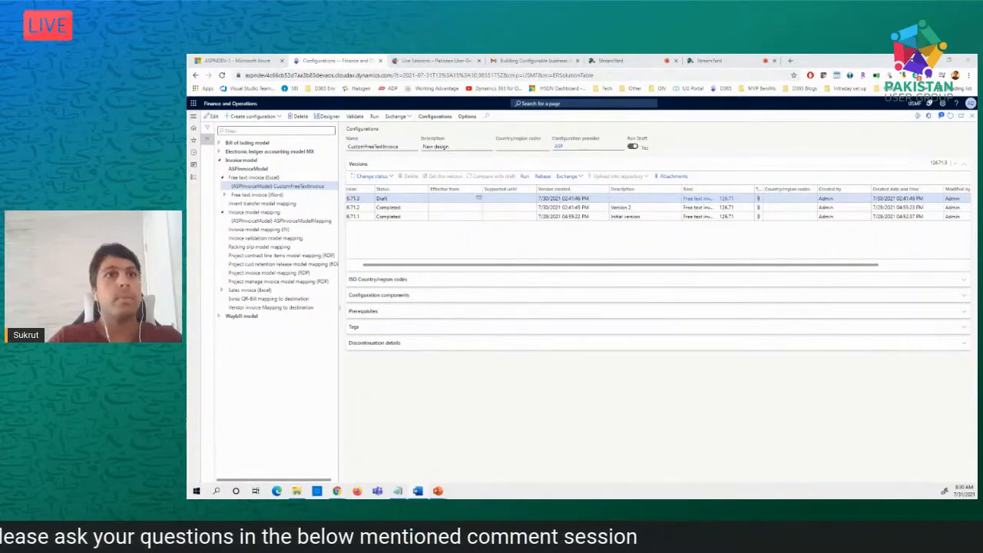
# - Switch to Word to view the free text invoice template in design mode and return to the configurations list
pyautogui.moveTo(189, 193); pyautogui.dragTo(975, 60)
pyautogui.click(948, 64)
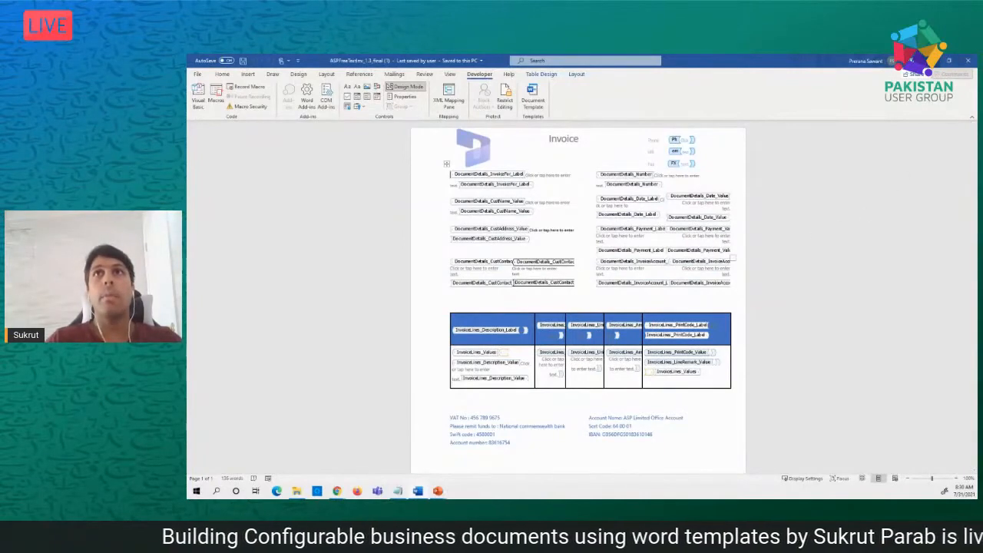
pyautogui.click(930, 61)
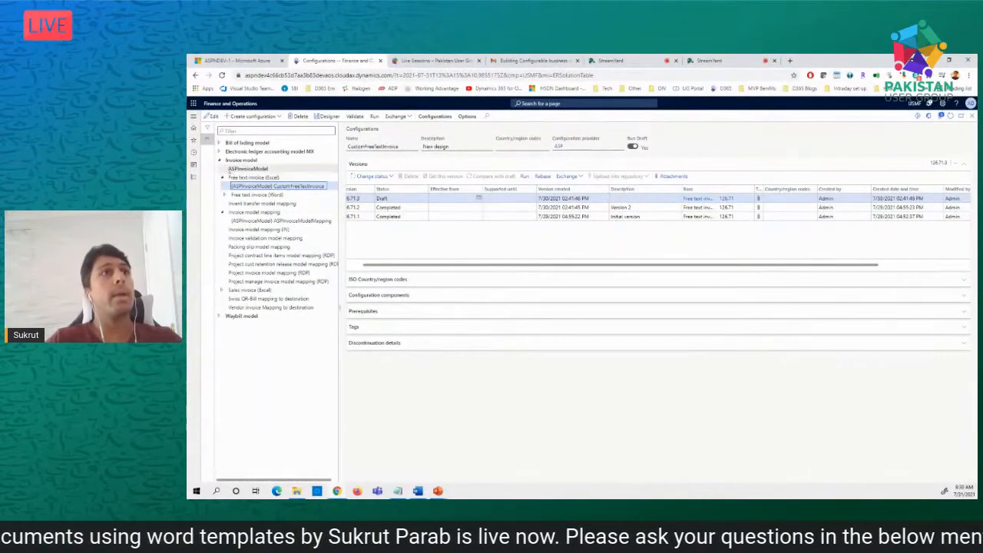
# - Review the derived ASPInvoiceModel, ASPInvoiceModelMapping and CustomFreeTextInvoice configurations under Invoice model
pyautogui.click(247, 168)
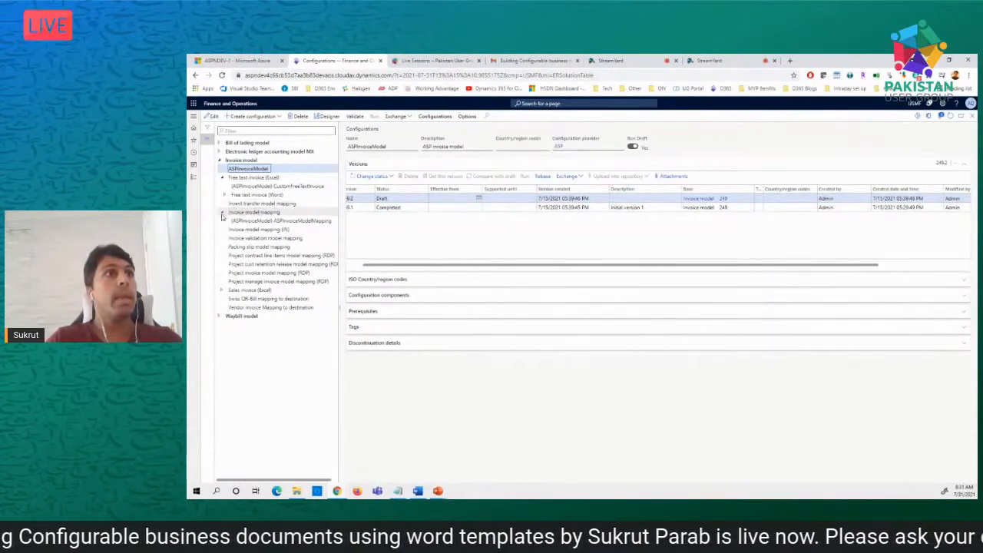
pyautogui.click(316, 220)
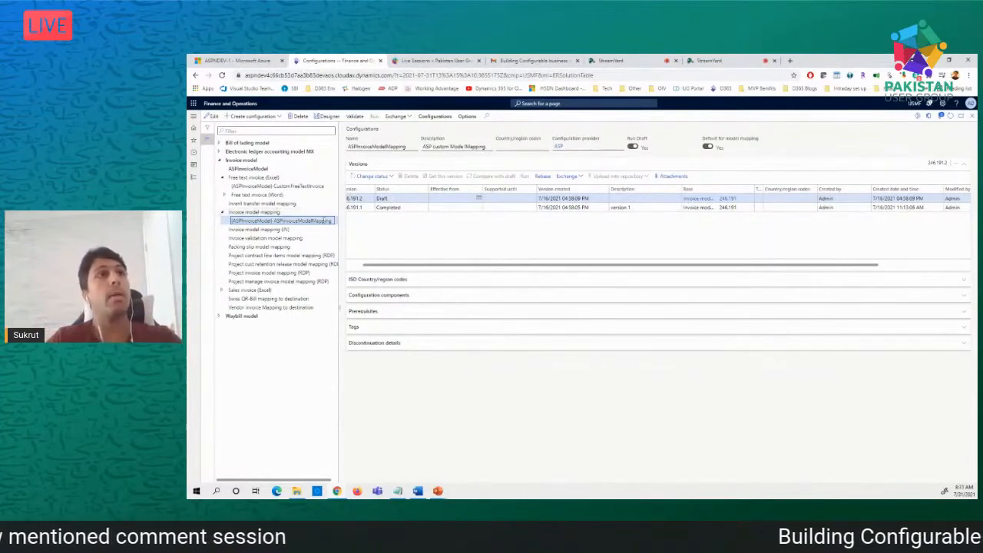
pyautogui.click(320, 186)
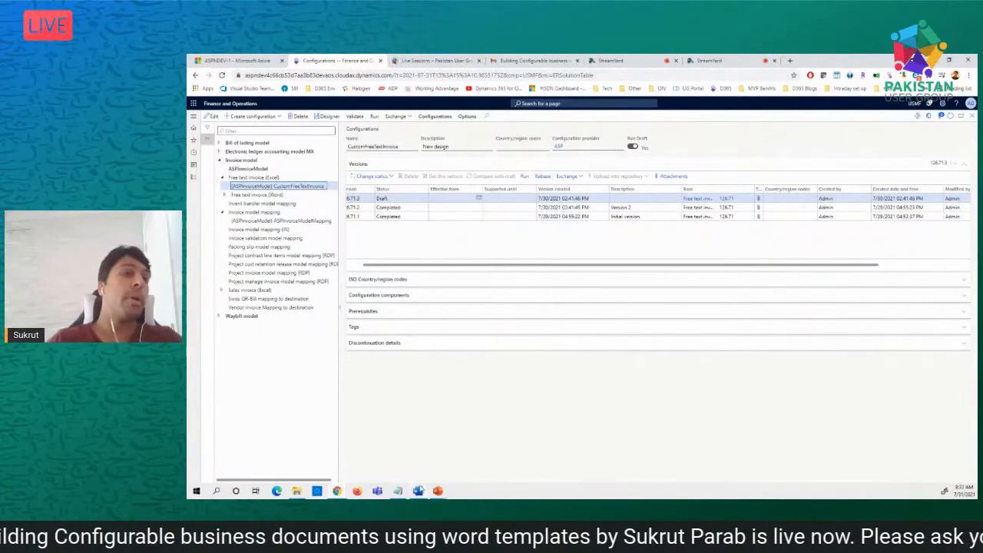
# - Open print management from the Accounts receivable form setup and view the Original <Default> settings for Free text invoice
pyautogui.click(192, 118)
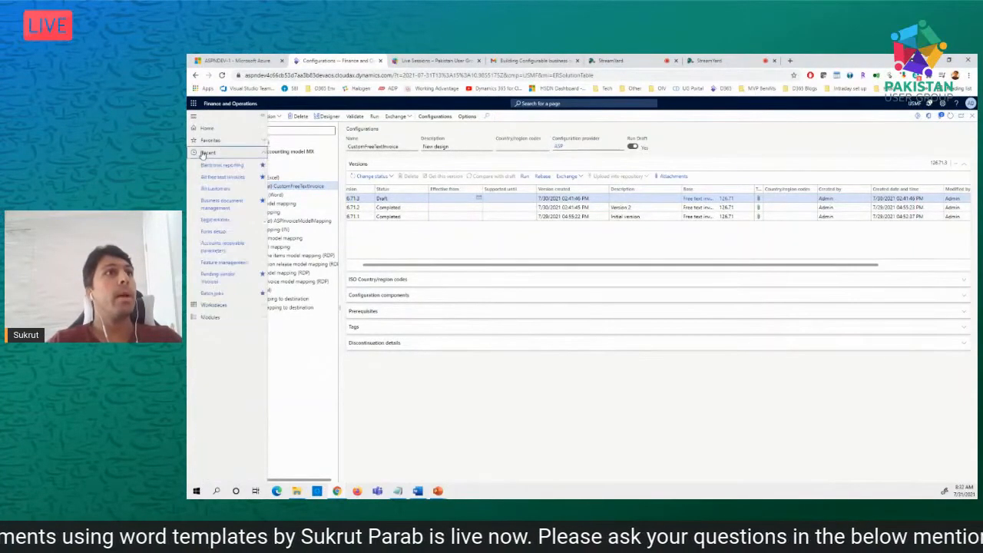
pyautogui.click(208, 317)
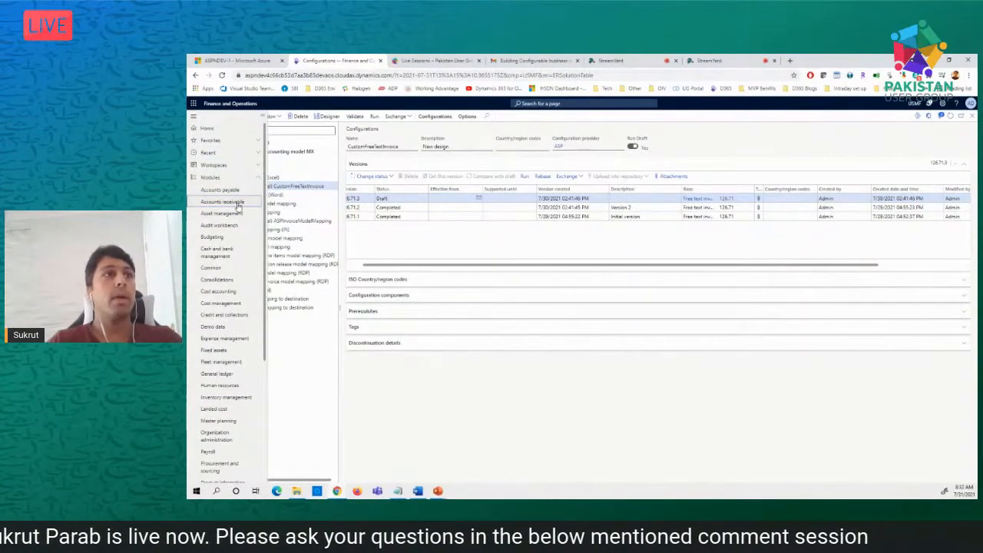
pyautogui.click(238, 203)
pyautogui.click(421, 381)
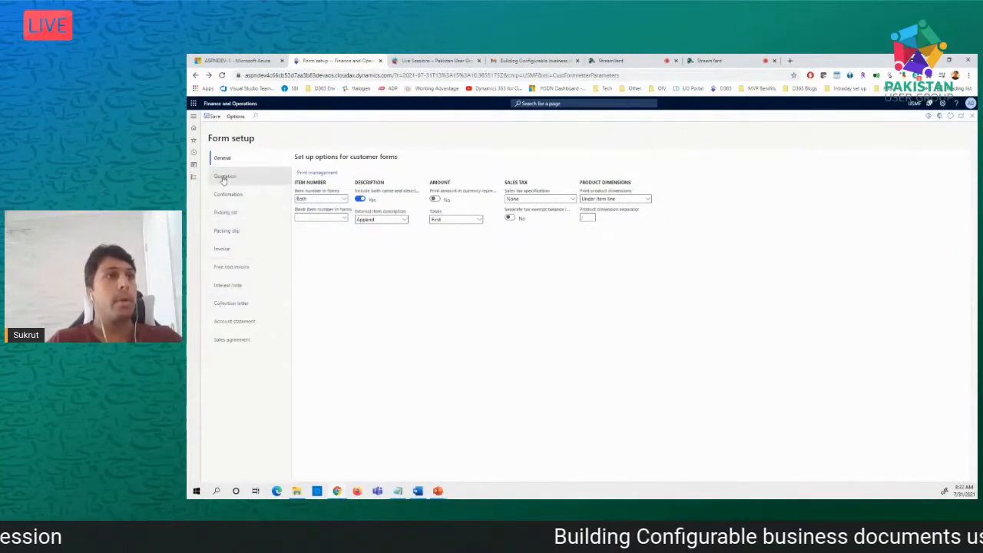
pyautogui.click(305, 173)
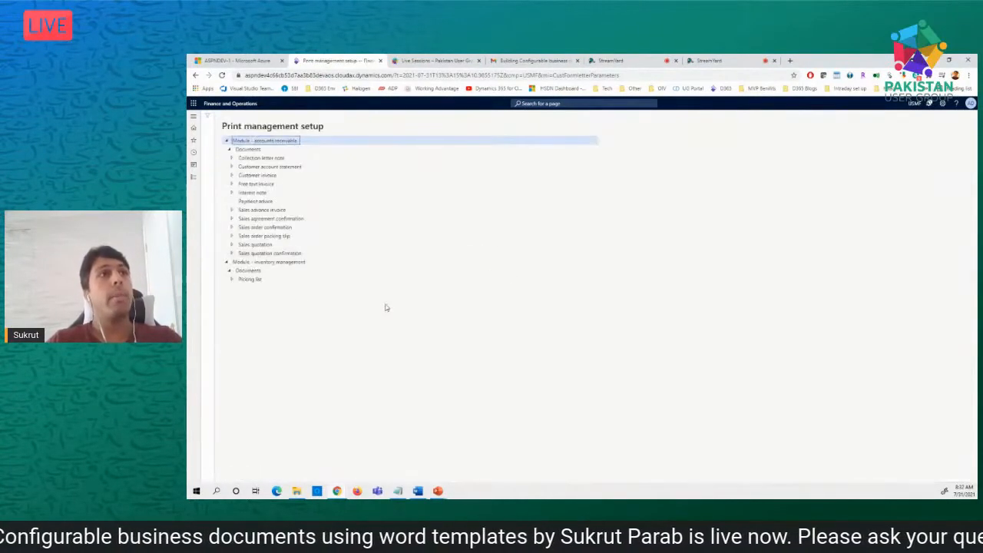
pyautogui.click(231, 184)
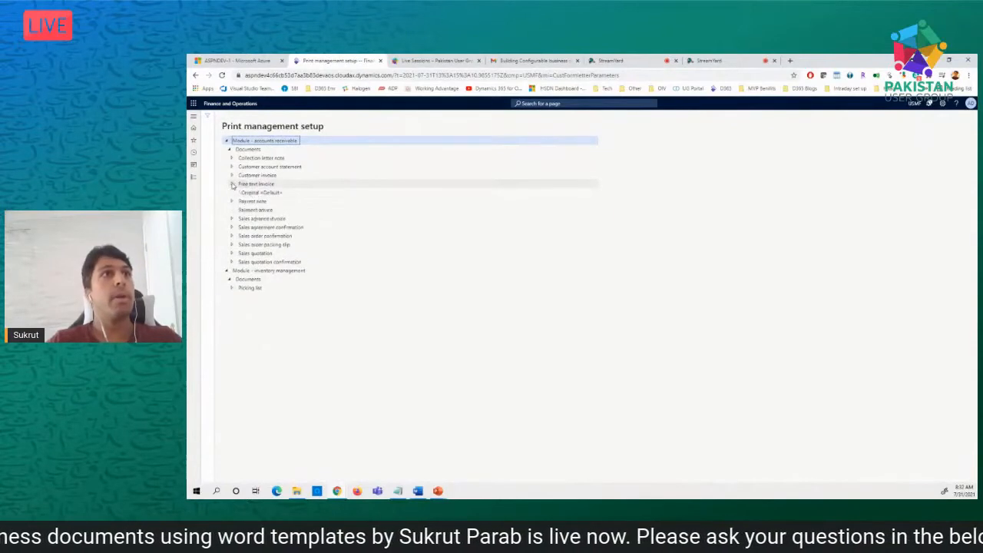
pyautogui.click(263, 193)
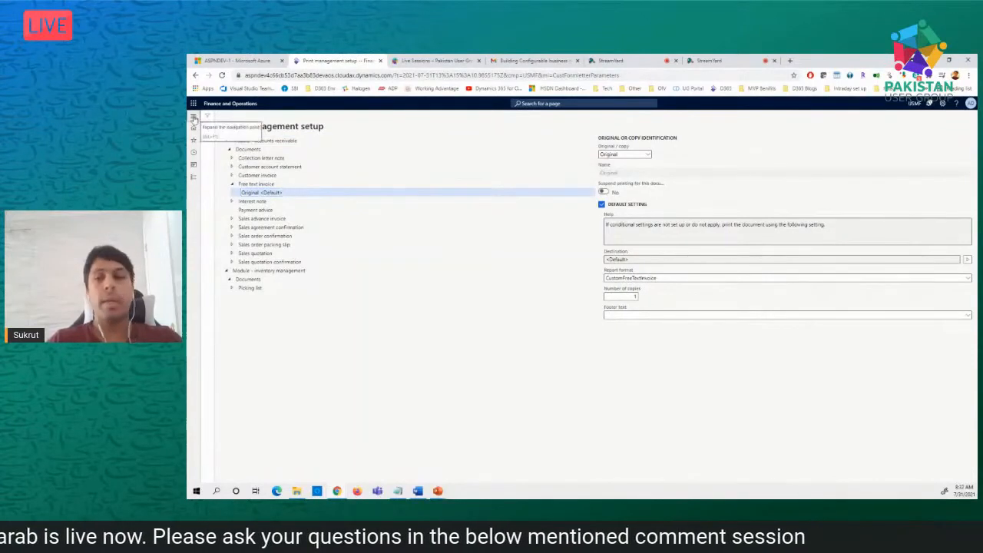
# - Open the Sparrow Retail invoice dated 7/30/2021 from All free text invoices and print it
pyautogui.click(194, 116)
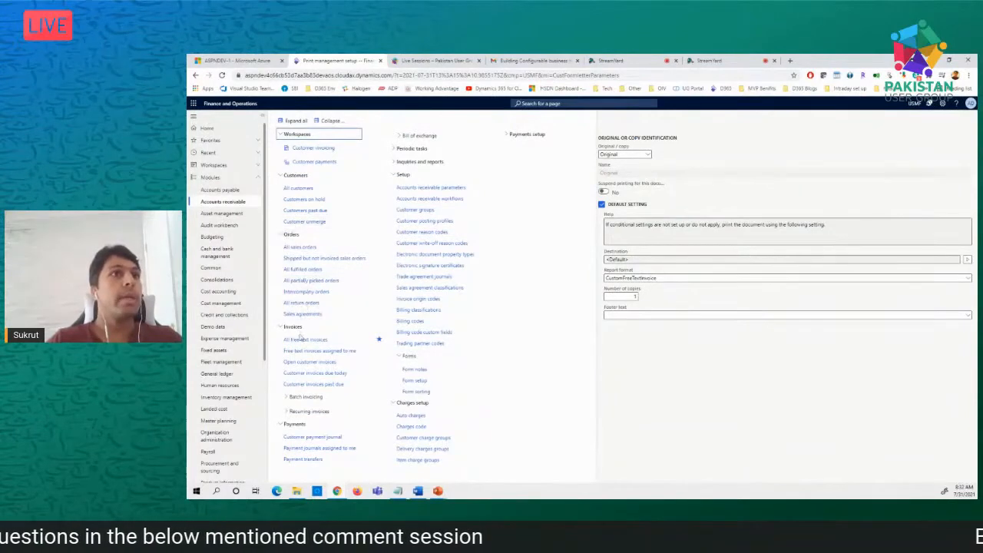
pyautogui.click(301, 341)
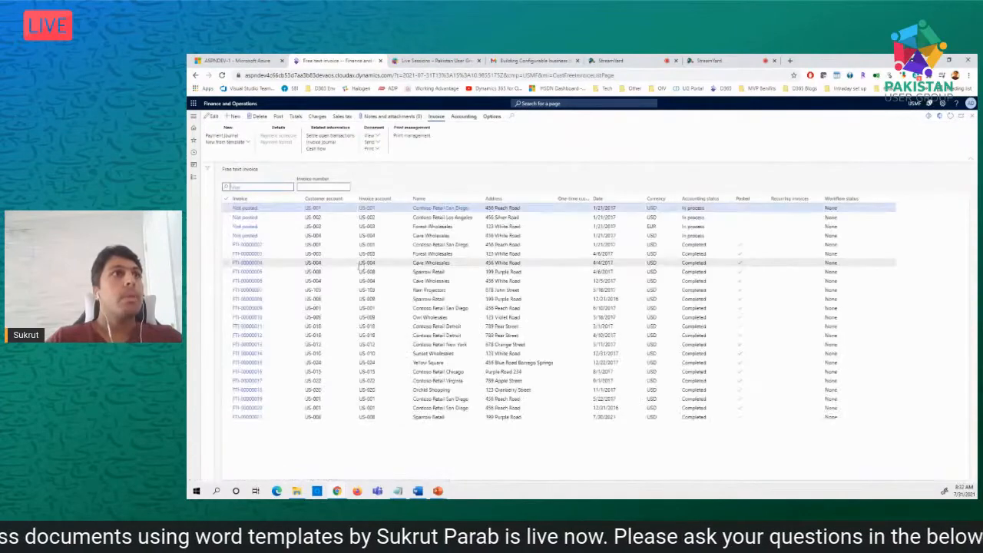
pyautogui.click(266, 417)
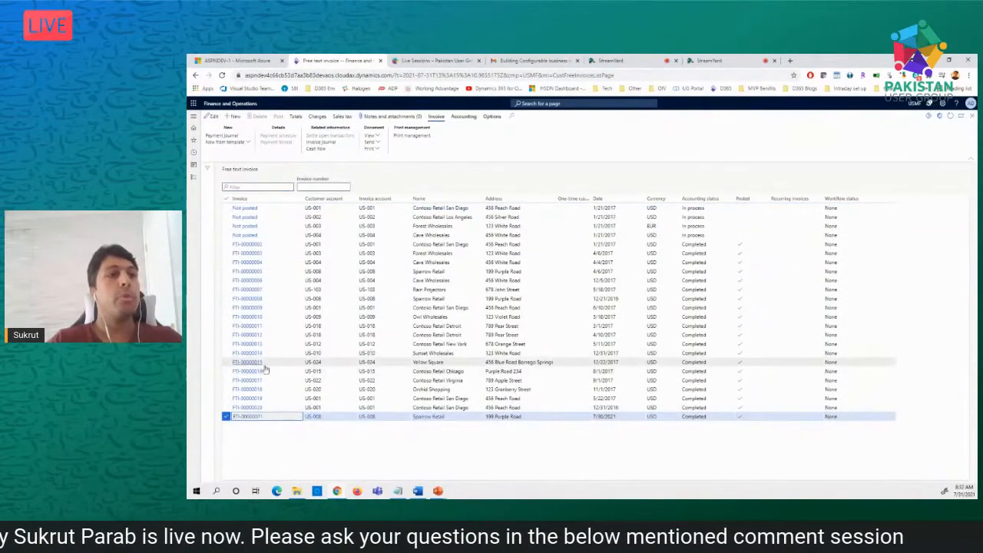
pyautogui.click(258, 418)
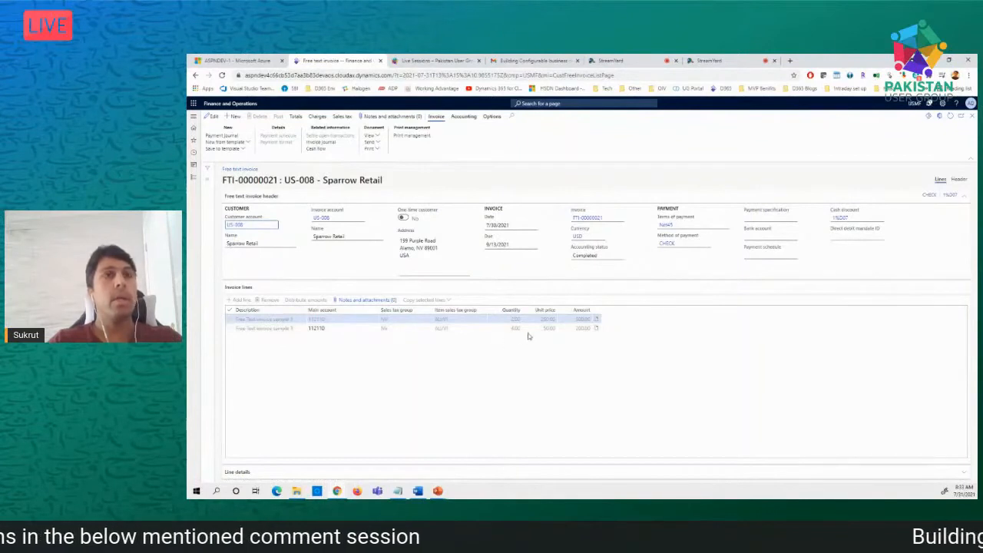
pyautogui.click(372, 148)
pyautogui.click(375, 157)
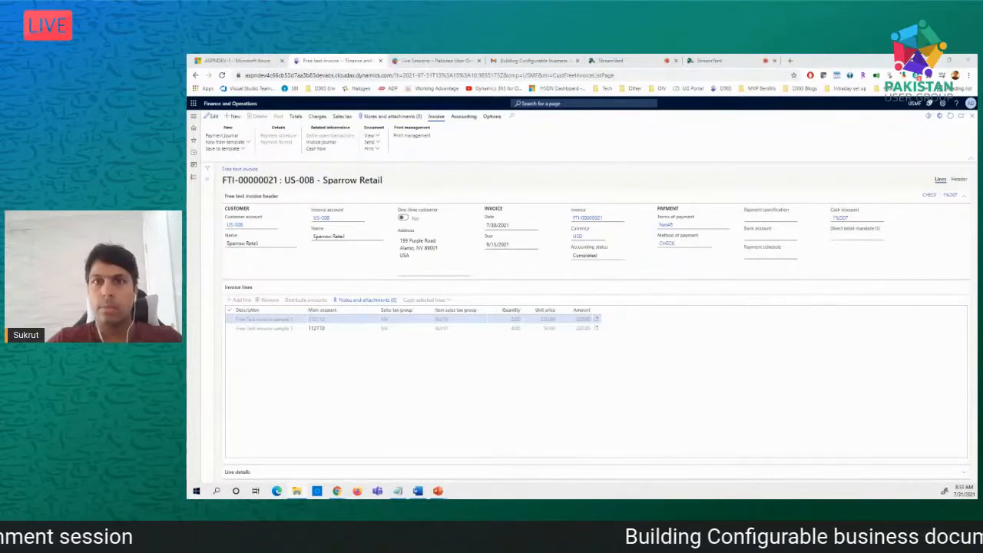
# - Open the newest free text invoice document from the Downloads folder in Word, review its layout, and close it
pyautogui.moveTo(187, 209); pyautogui.dragTo(681, 64)
pyautogui.click(436, 165)
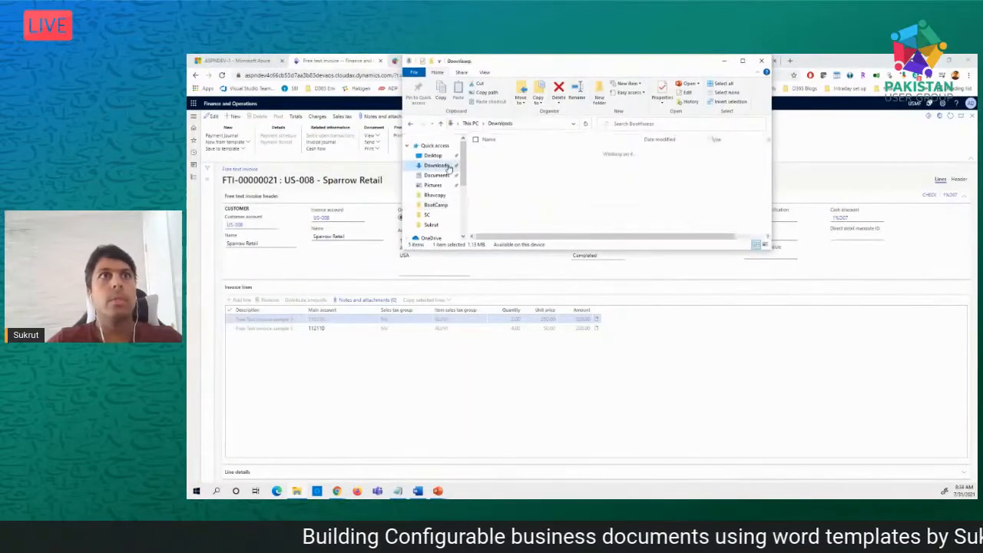
pyautogui.click(742, 61)
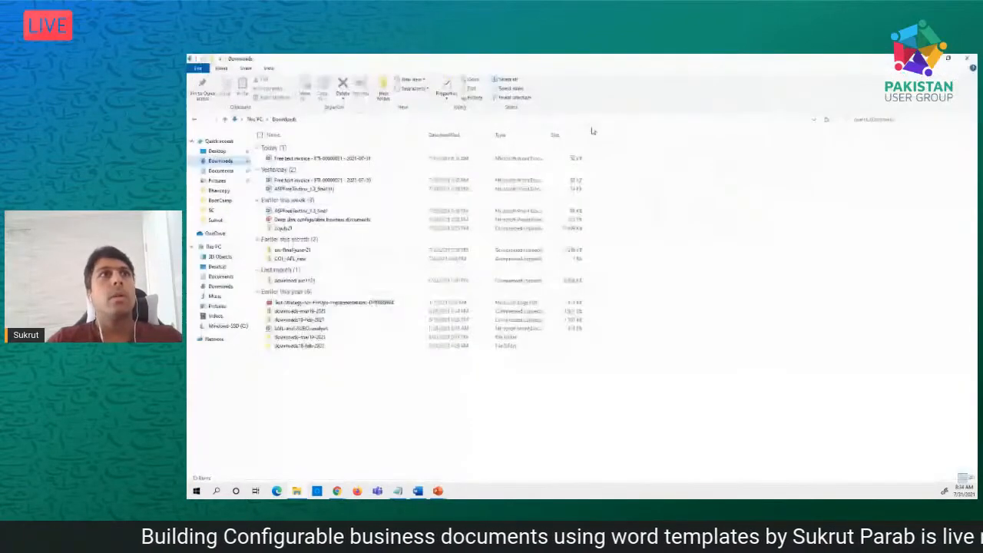
pyautogui.doubleClick(349, 159)
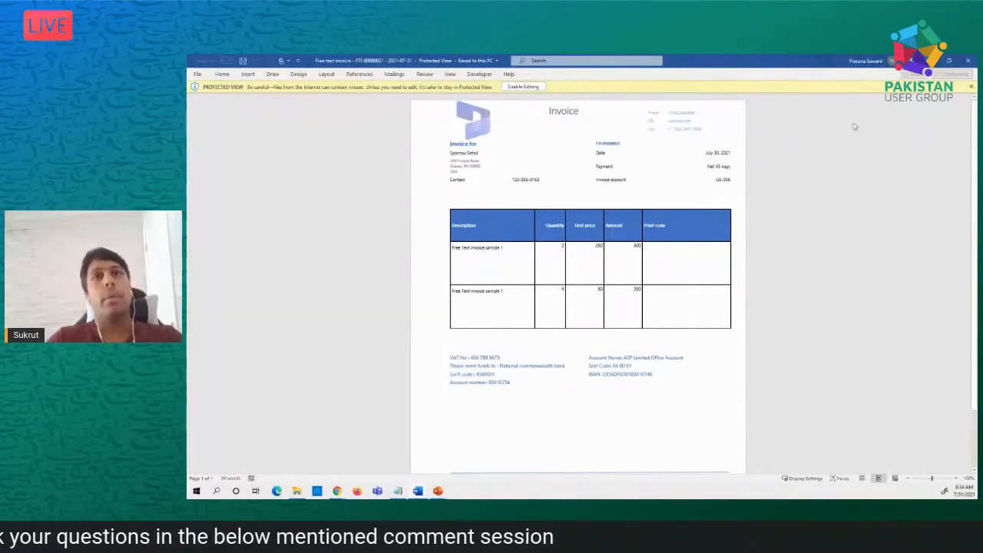
pyautogui.click(968, 63)
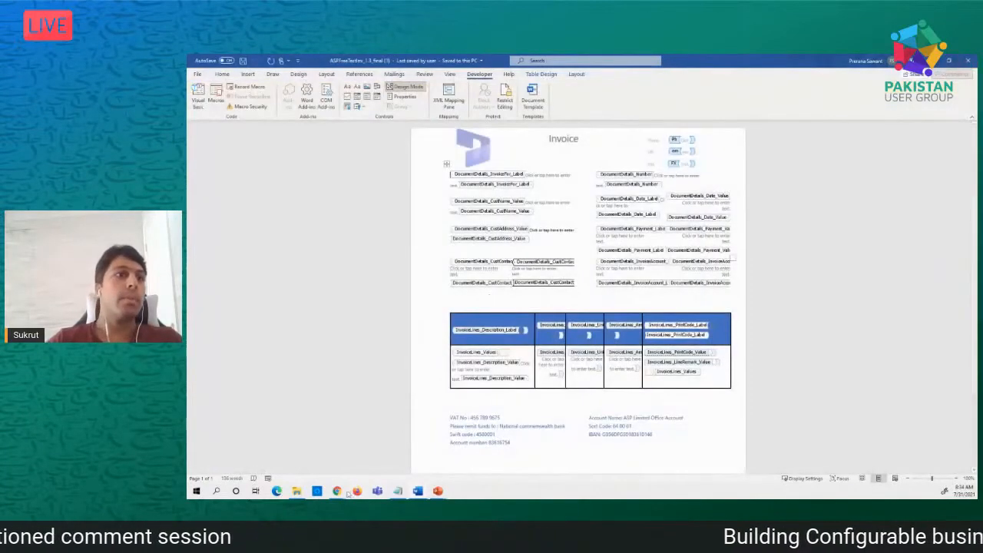
# - Switch back to Finance and Operations in the browser and open the Business document management workspace
pyautogui.moveTo(338, 492)
pyautogui.click(262, 456)
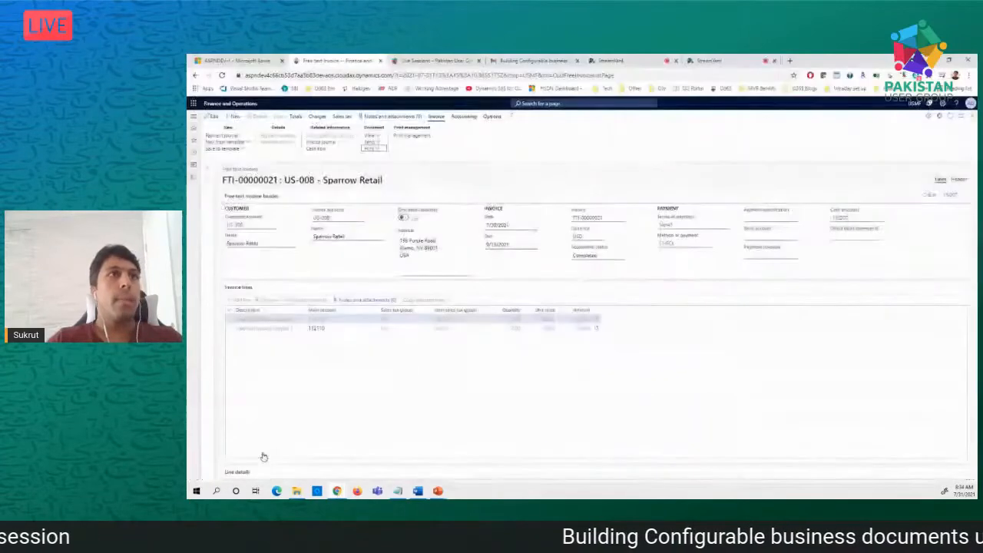
pyautogui.click(193, 116)
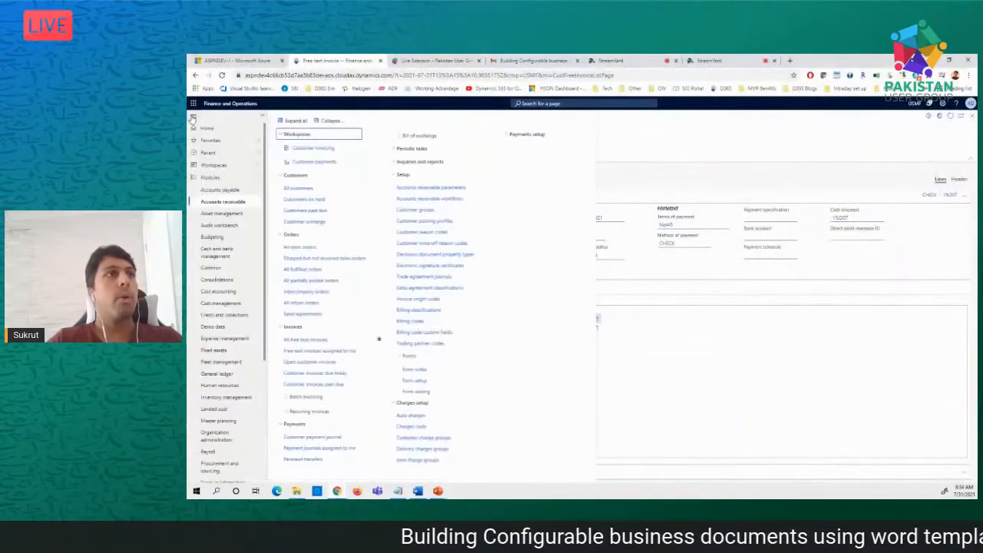
pyautogui.click(212, 165)
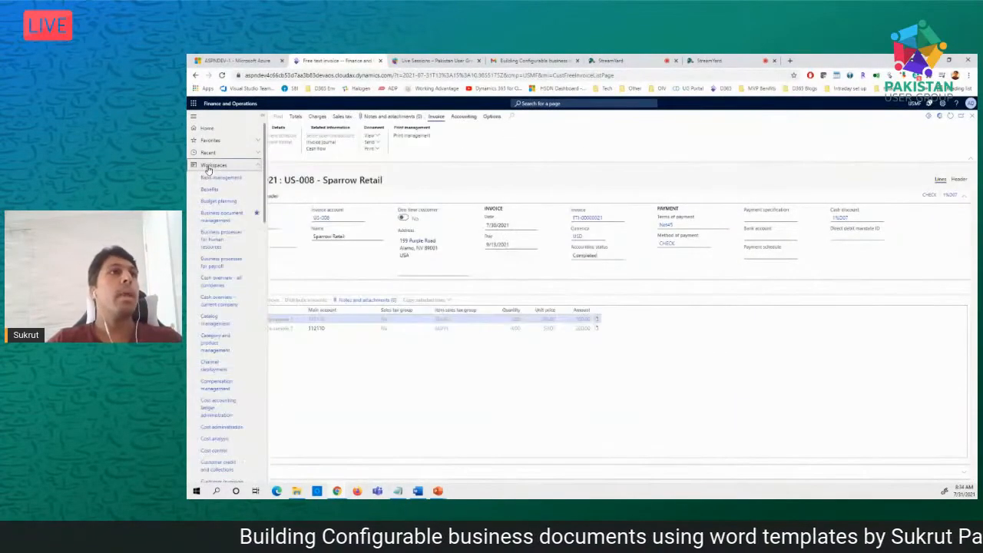
pyautogui.click(219, 218)
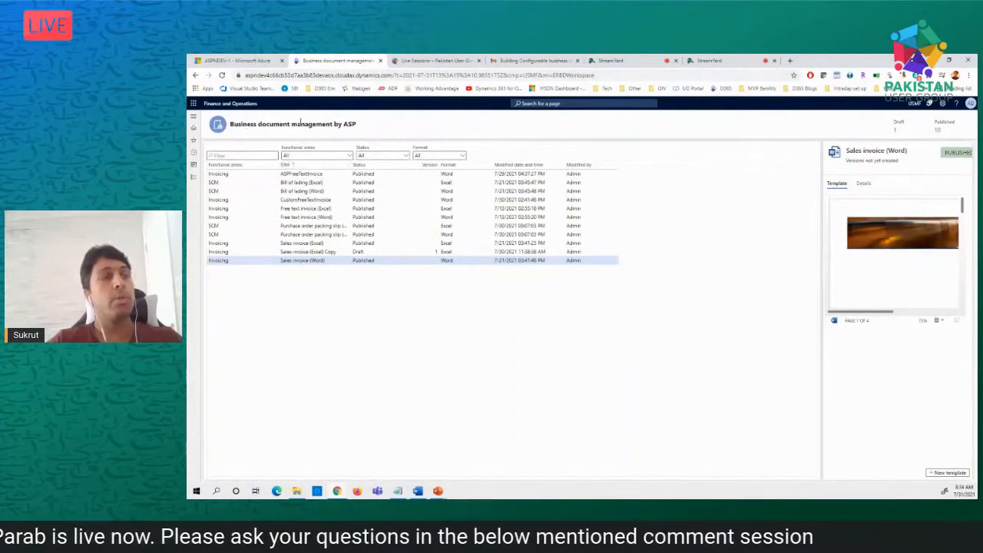
# - Filter the business document list to the Fixed assets functional area
pyautogui.click(349, 159)
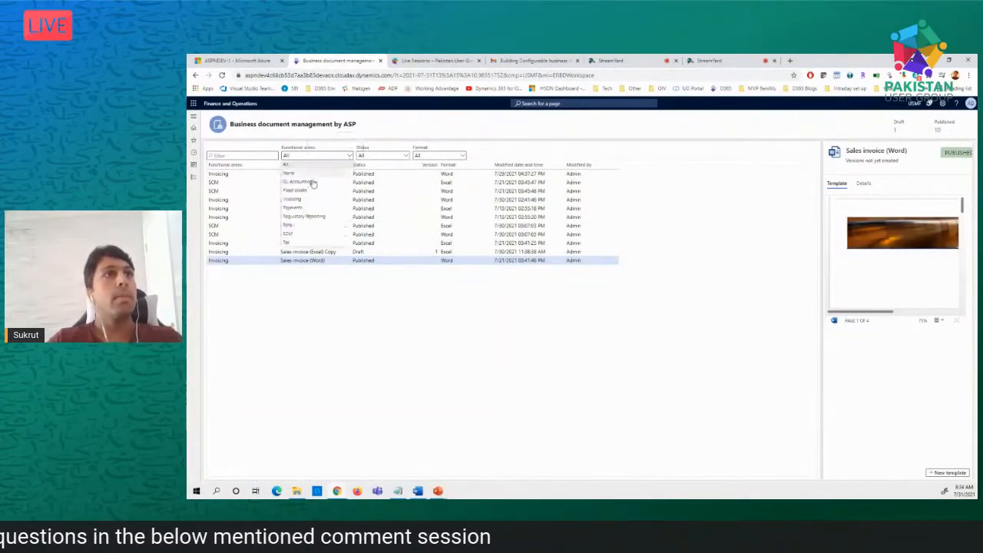
pyautogui.click(303, 192)
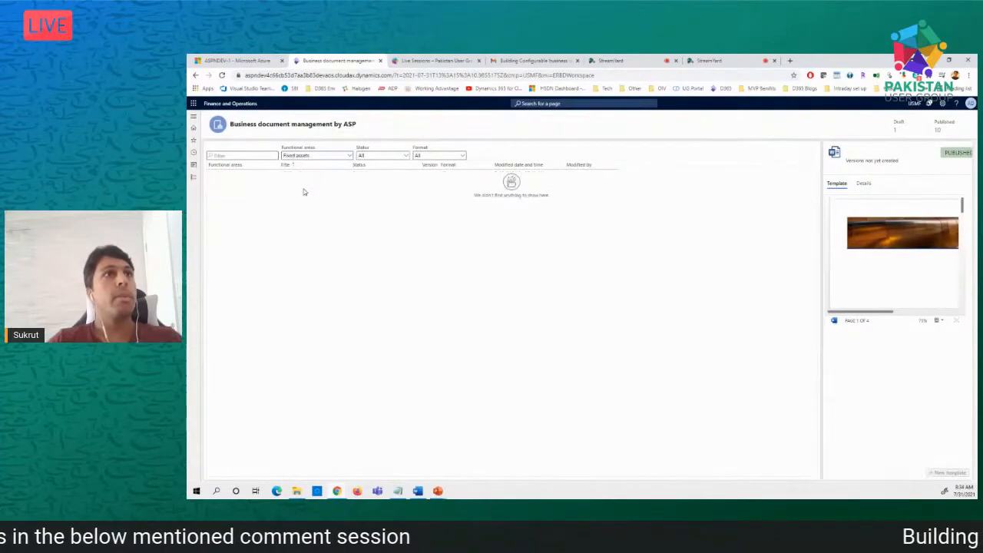
pyautogui.click(349, 157)
pyautogui.click(348, 158)
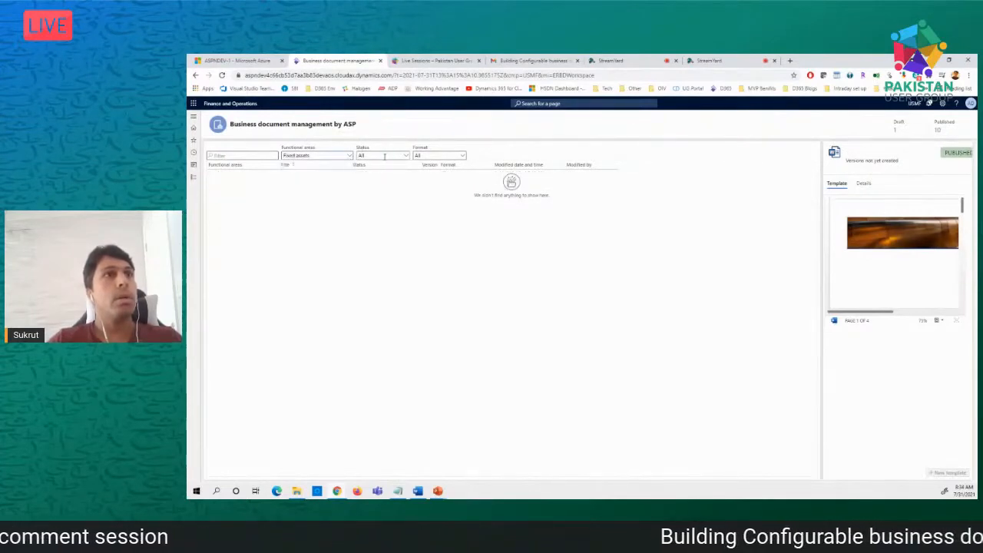
# - Filter the documents to Published status, Word format and all functional areas, and select the CustomFreeTextInvoice template
pyautogui.click(384, 157)
pyautogui.click(371, 186)
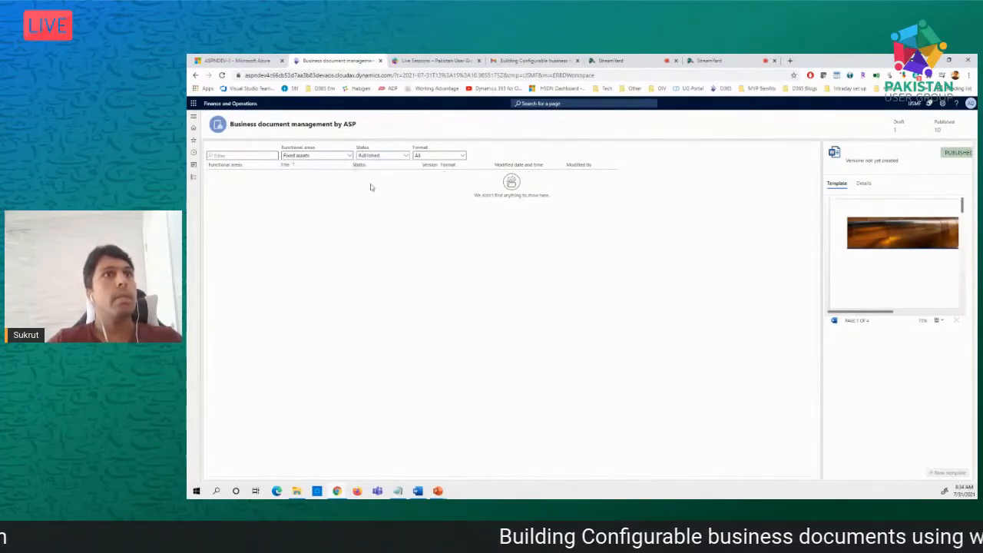
pyautogui.click(422, 158)
pyautogui.click(420, 185)
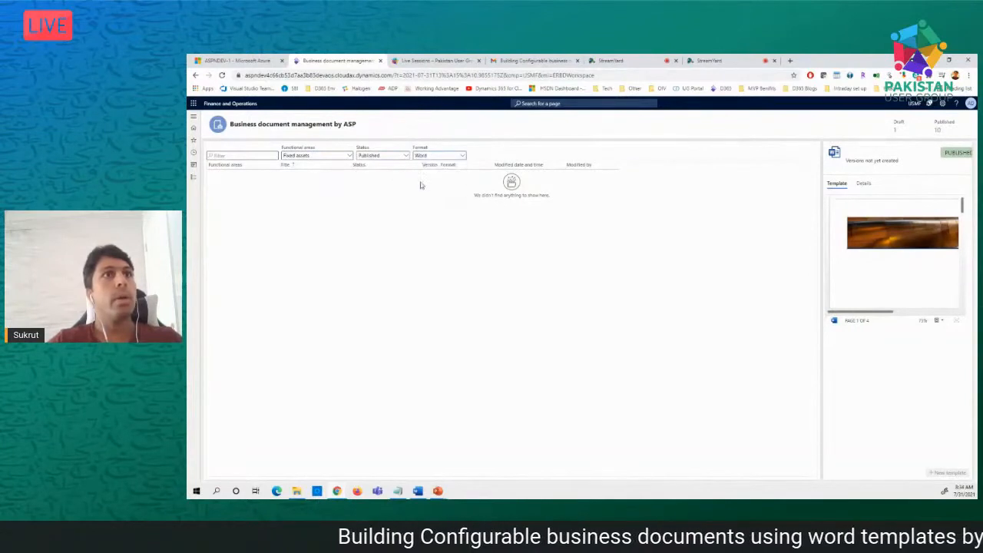
pyautogui.click(321, 155)
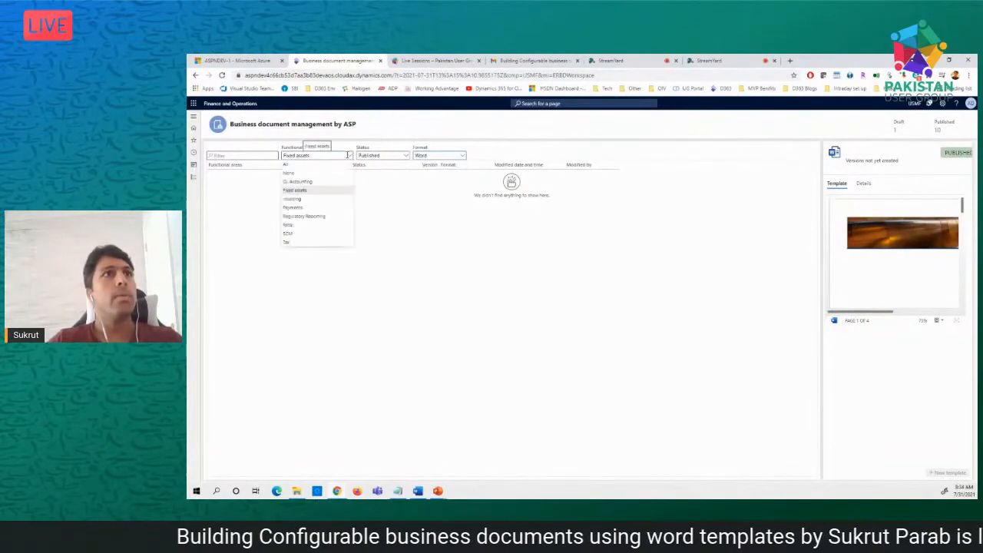
pyautogui.click(306, 169)
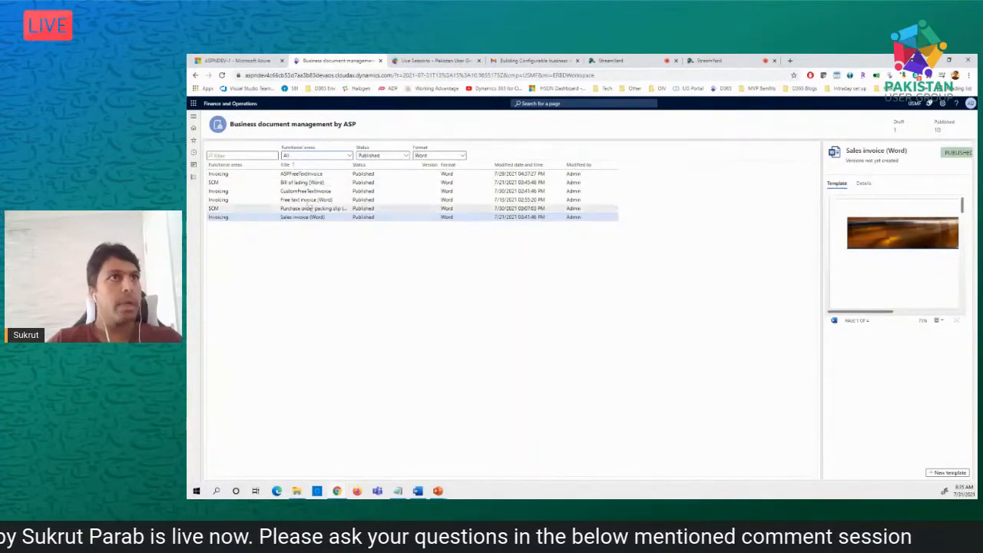
pyautogui.click(330, 191)
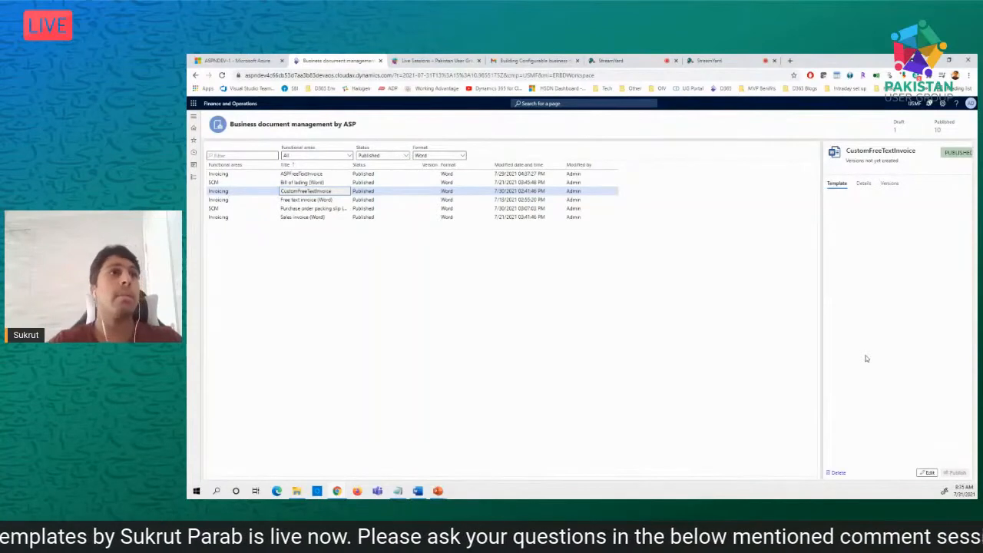
# - Go to the Localization configurations workspace and open its reporting configurations
pyautogui.click(194, 116)
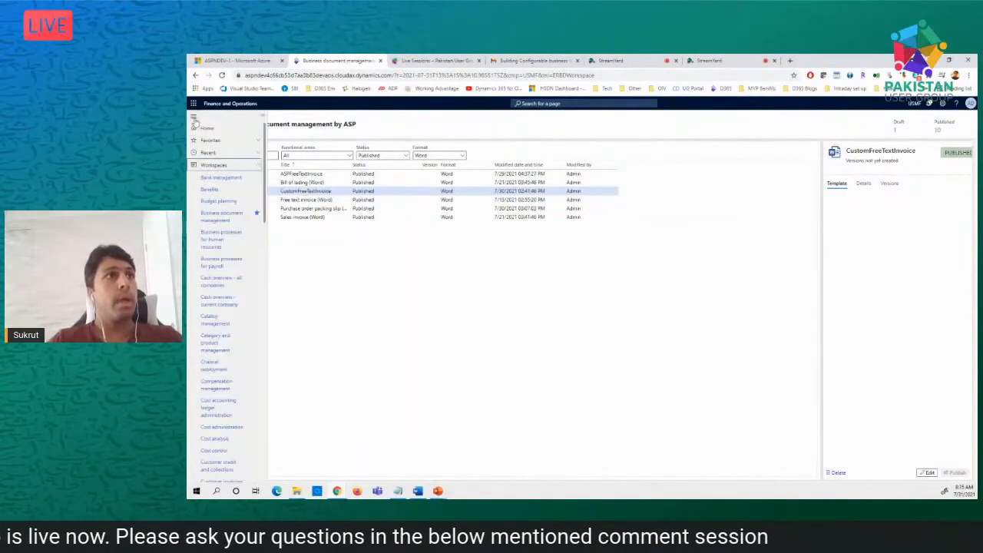
pyautogui.click(215, 167)
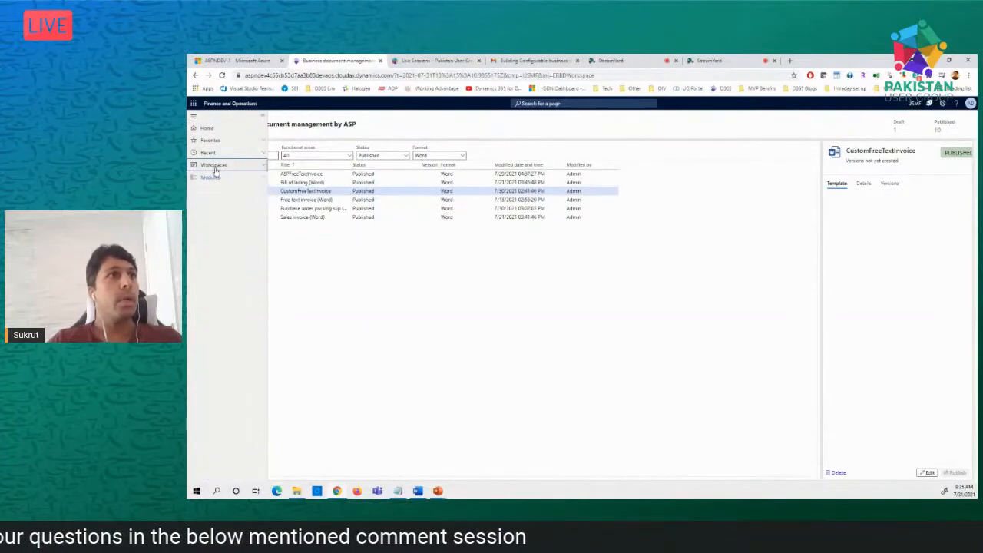
pyautogui.click(213, 177)
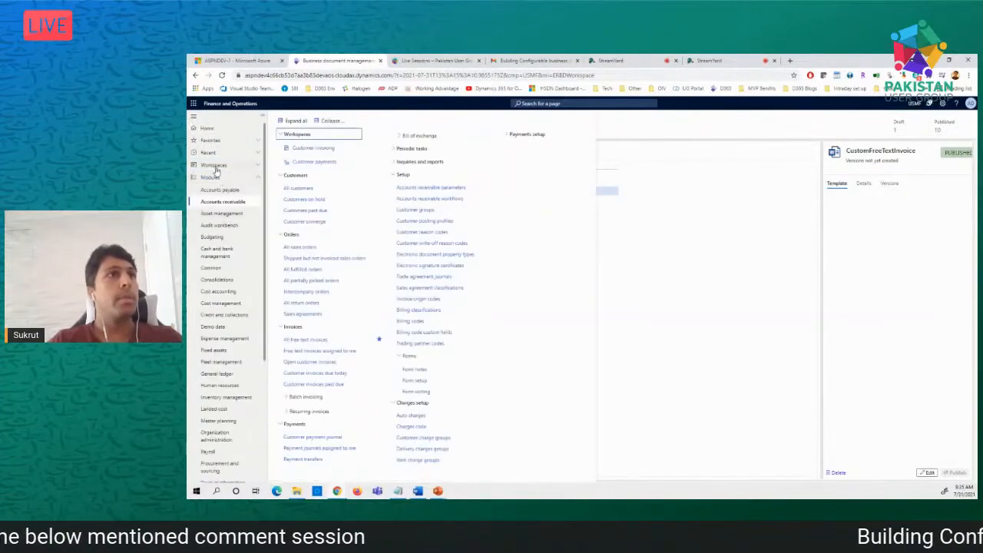
pyautogui.click(213, 166)
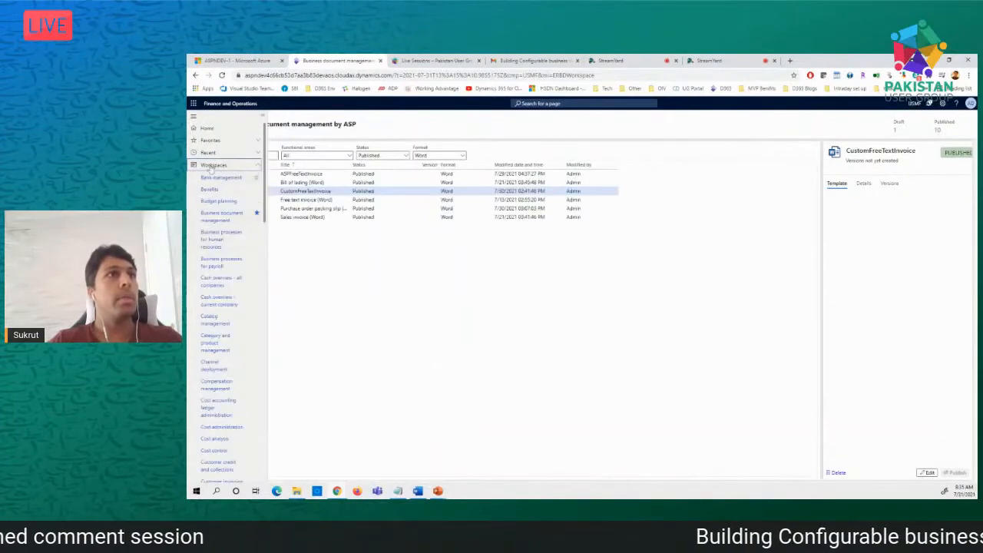
pyautogui.click(218, 211)
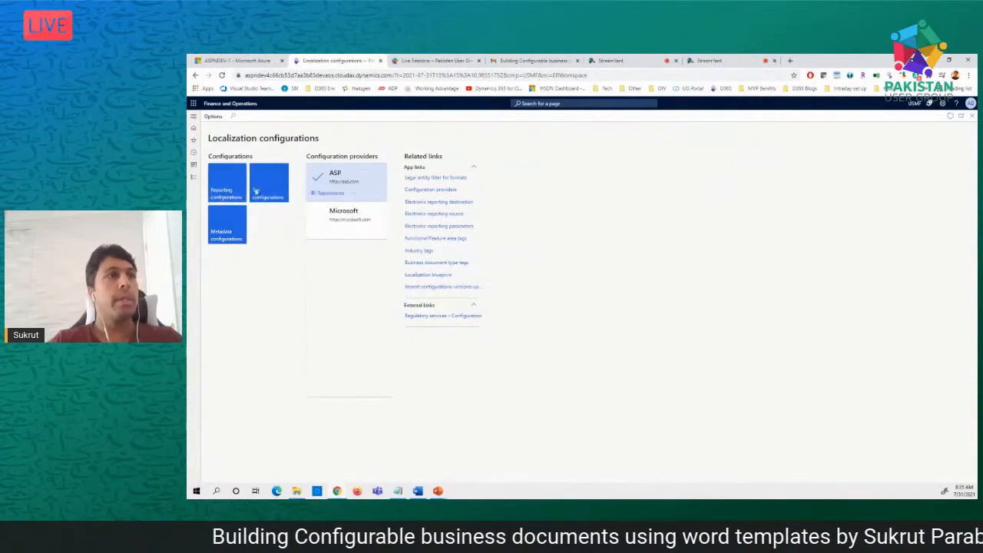
pyautogui.click(230, 200)
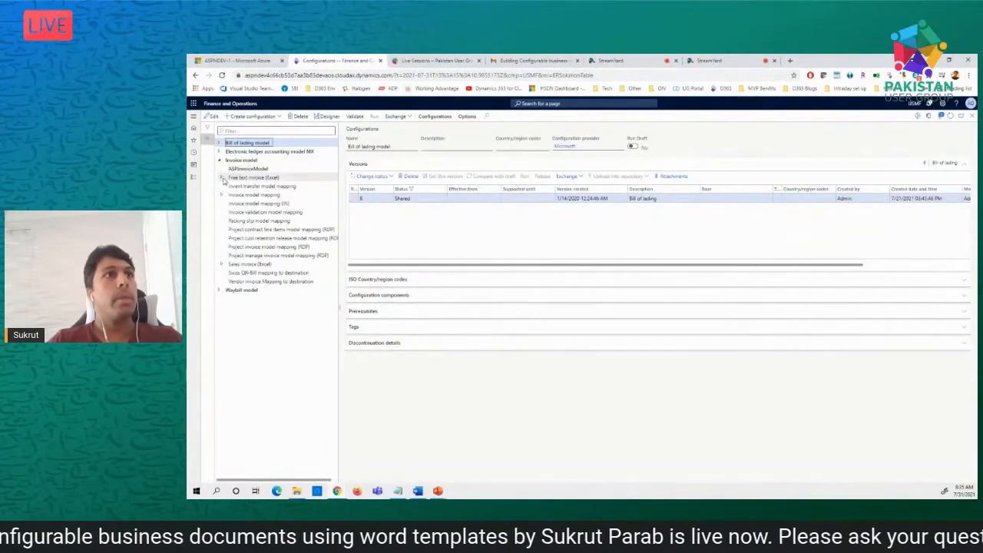
# - Expand Free text invoice (Excel) in the configuration tree and examine the draft version of the derived CustomFreeTextInvoice configuration
pyautogui.click(221, 178)
pyautogui.click(272, 187)
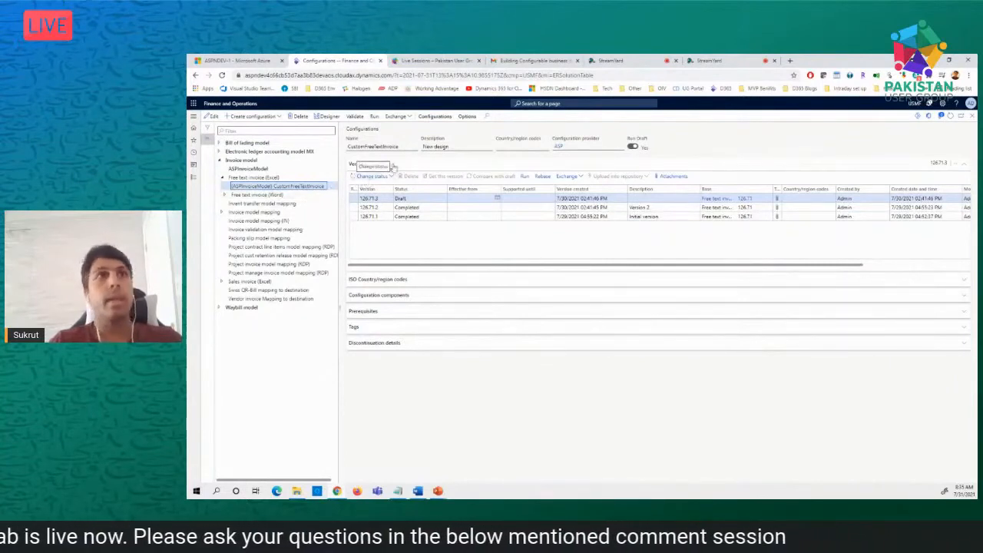
pyautogui.click(413, 198)
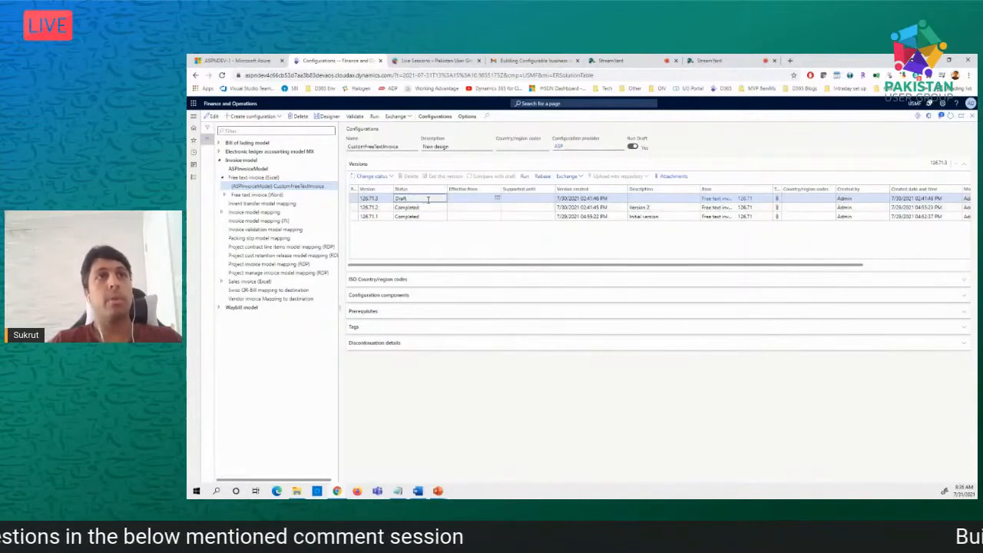
pyautogui.click(330, 116)
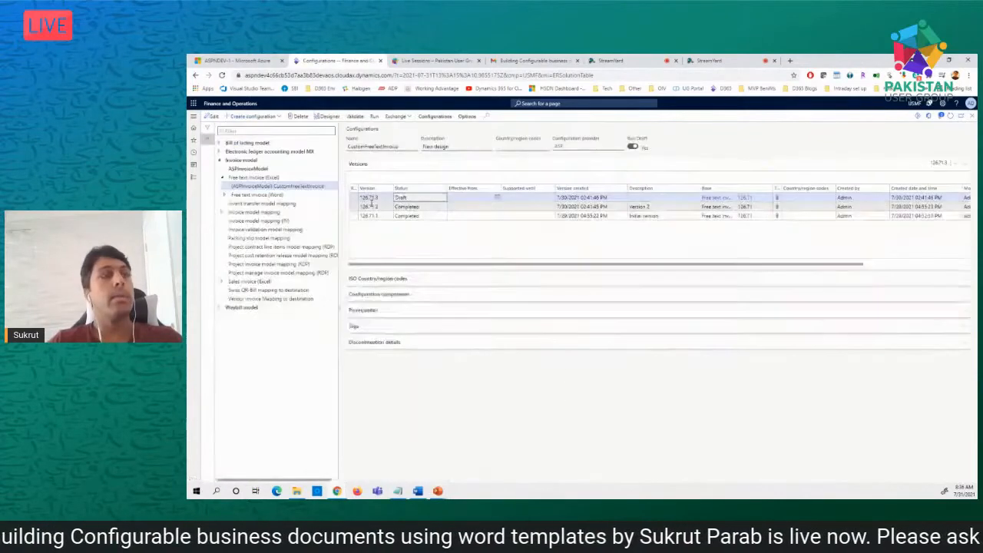
# - Start deriving a configuration from Free text invoice (Excel) with data model ASPInvoiceModel, version 1, view the model definitions, and discard it
pyautogui.click(247, 177)
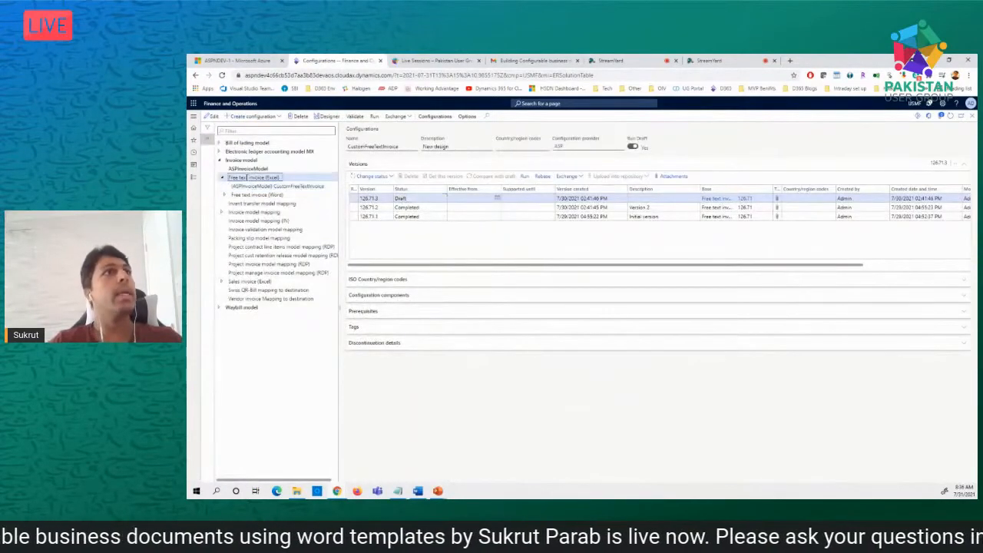
pyautogui.click(272, 117)
pyautogui.click(260, 164)
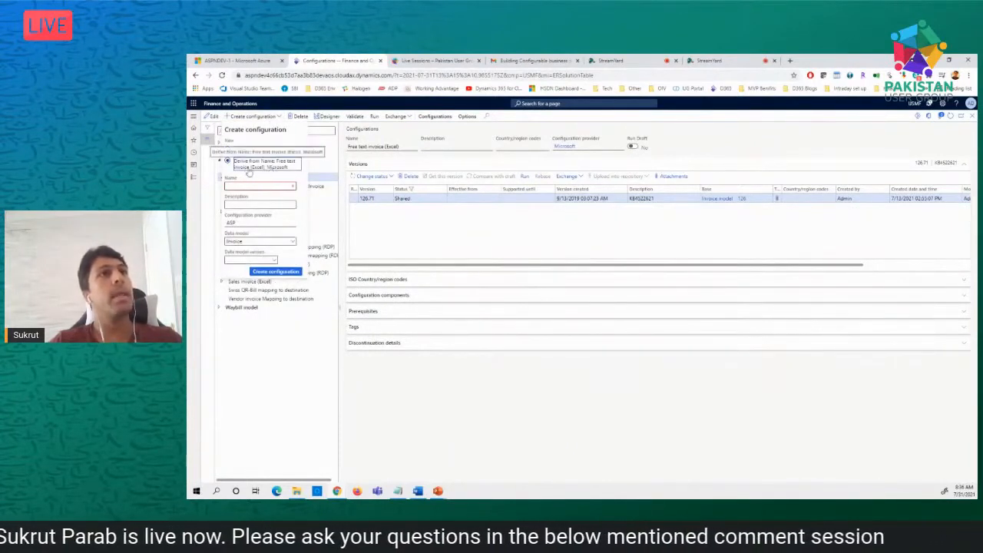
pyautogui.click(256, 240)
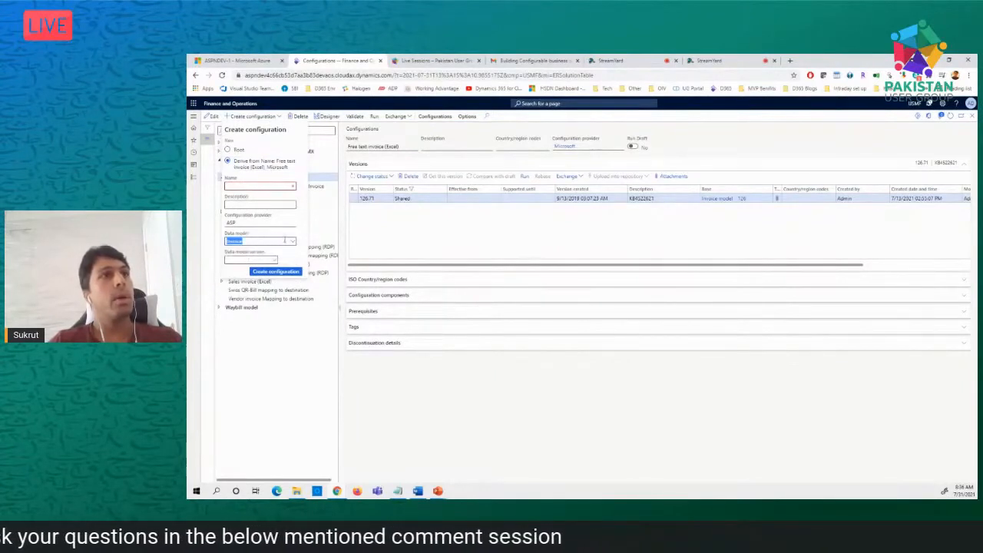
pyautogui.click(292, 241)
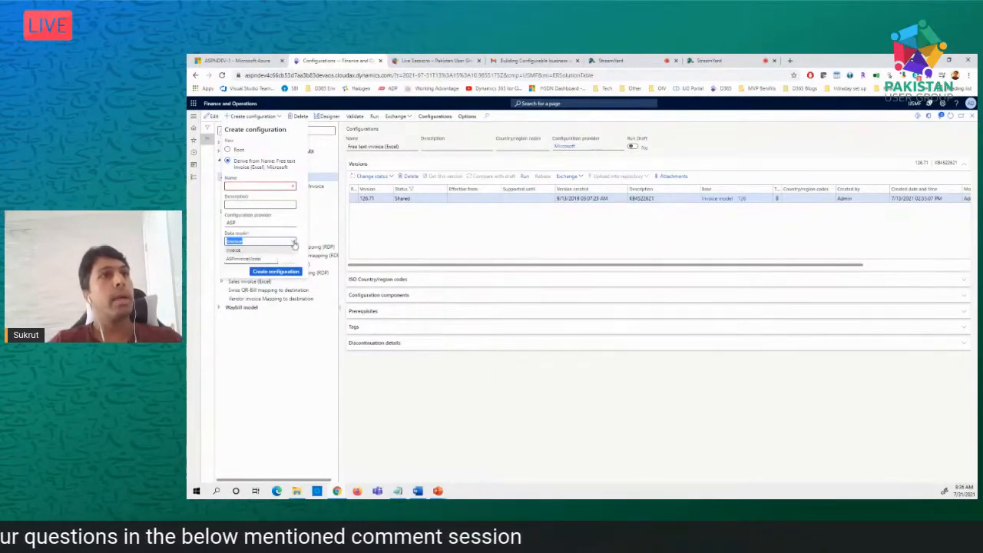
pyautogui.click(244, 260)
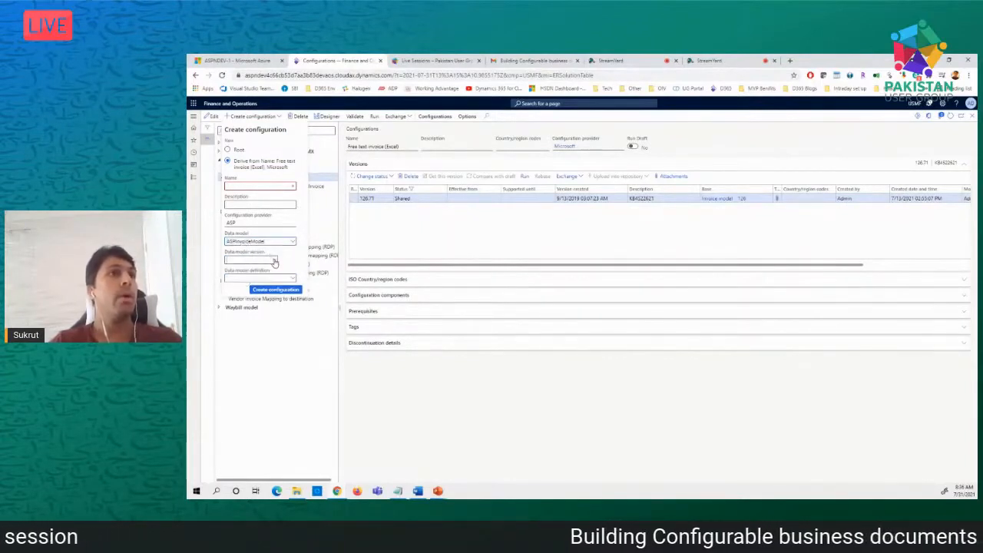
pyautogui.click(274, 263)
pyautogui.click(255, 279)
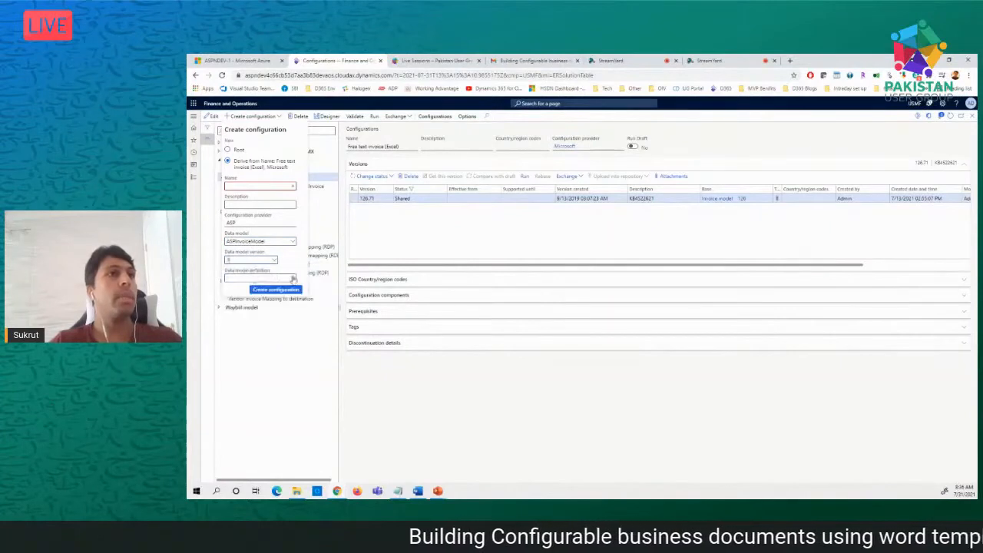
pyautogui.click(292, 277)
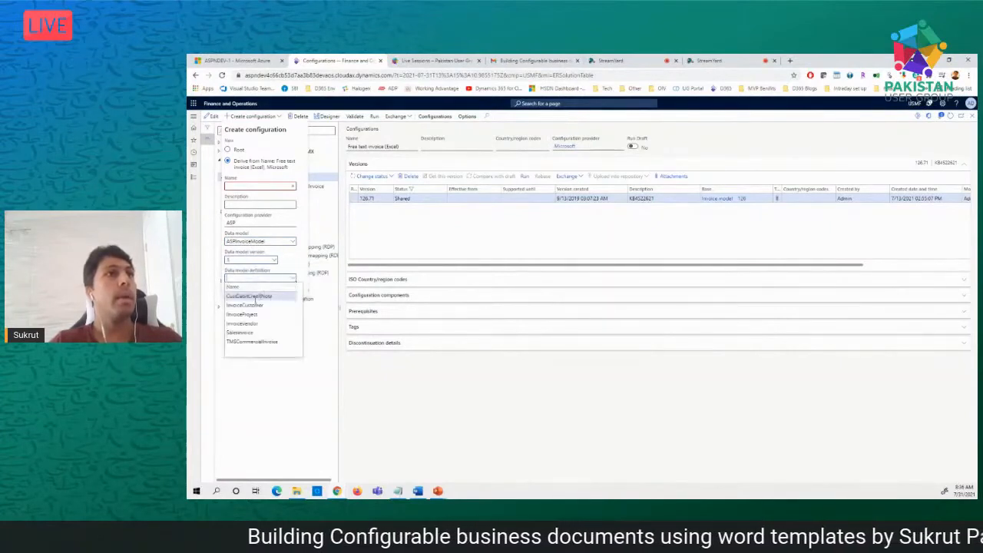
pyautogui.click(384, 234)
pyautogui.click(384, 234)
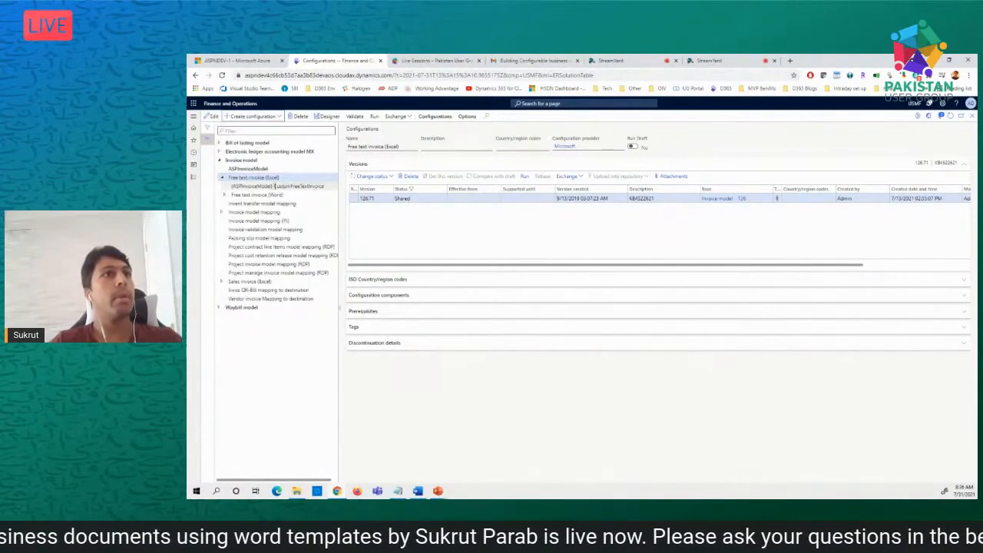
# - Open CustomFreeTextInvoice in the format designer, expand its Invoice, Header, NoData and InvoiceLines nodes, and view the element types that can be added
pyautogui.click(275, 186)
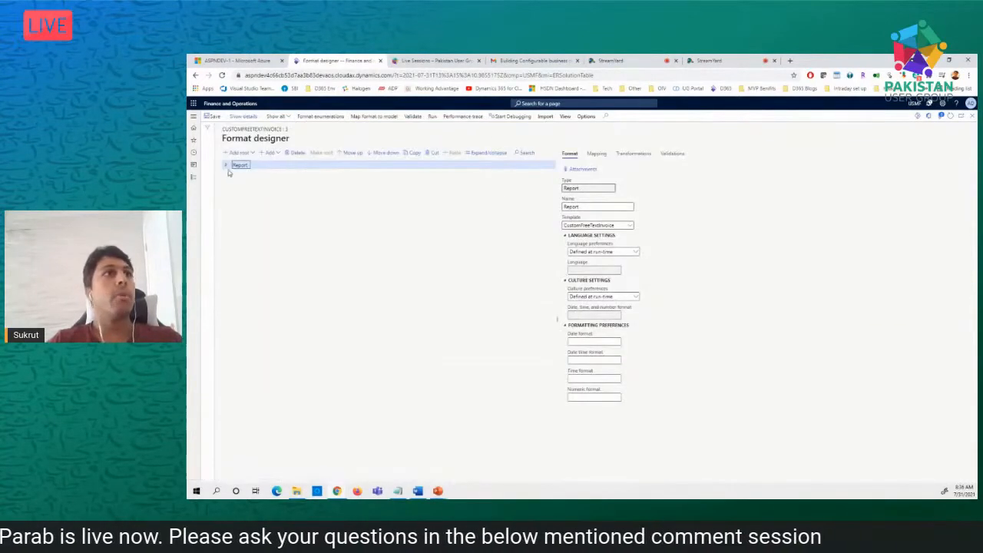
pyautogui.click(226, 166)
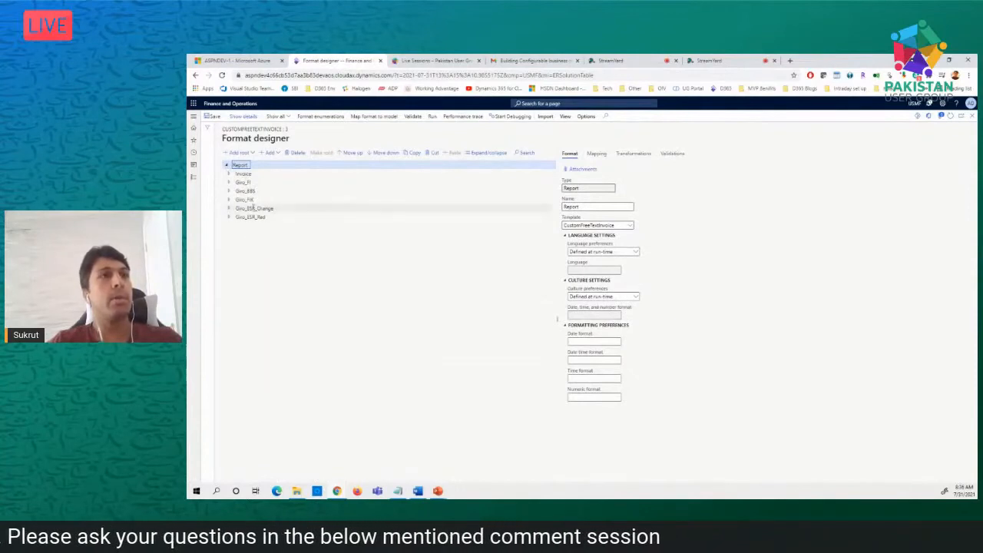
pyautogui.click(229, 173)
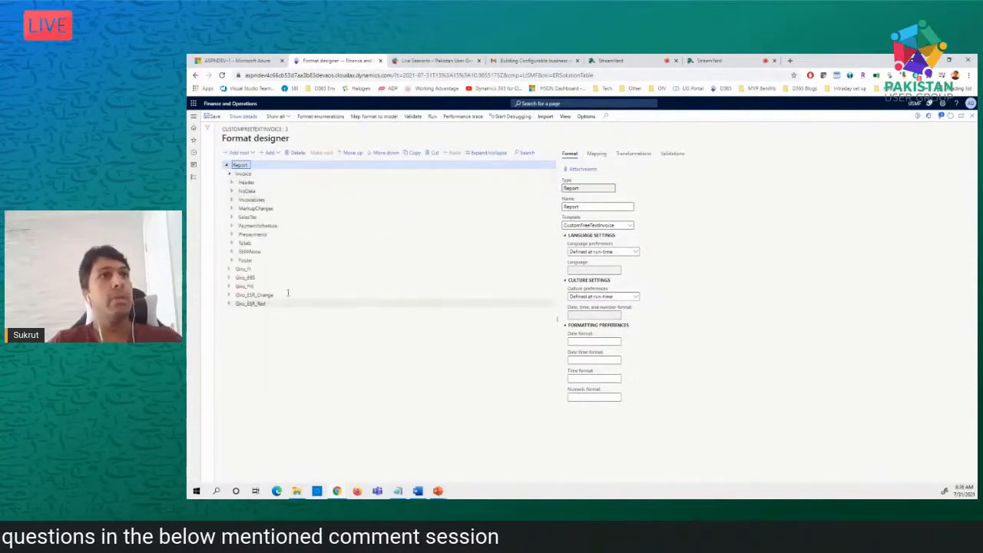
pyautogui.click(232, 191)
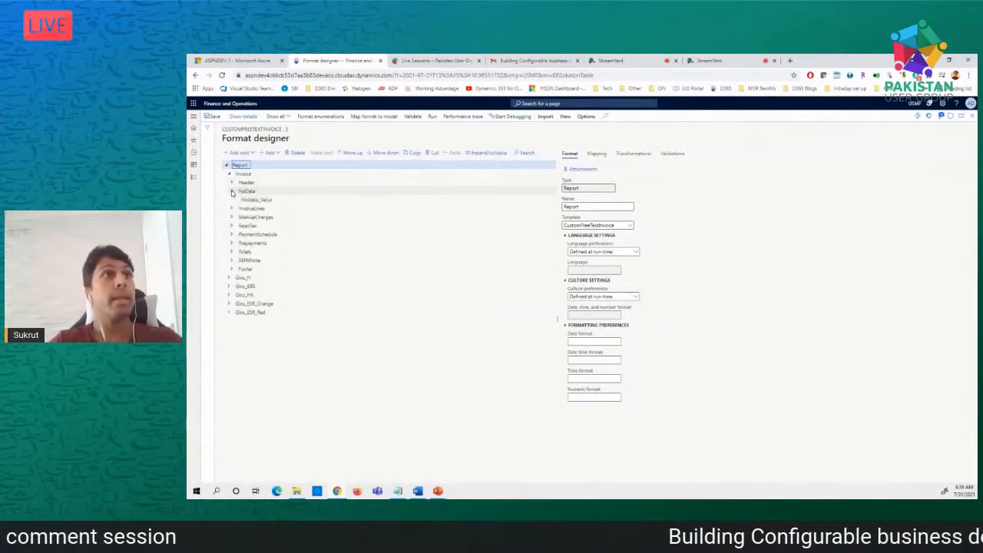
pyautogui.click(233, 208)
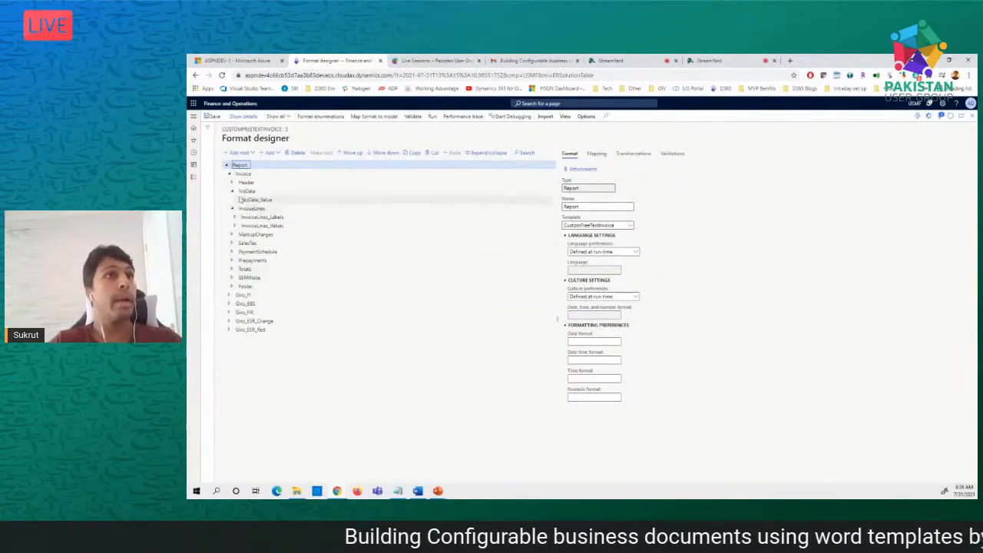
pyautogui.click(232, 182)
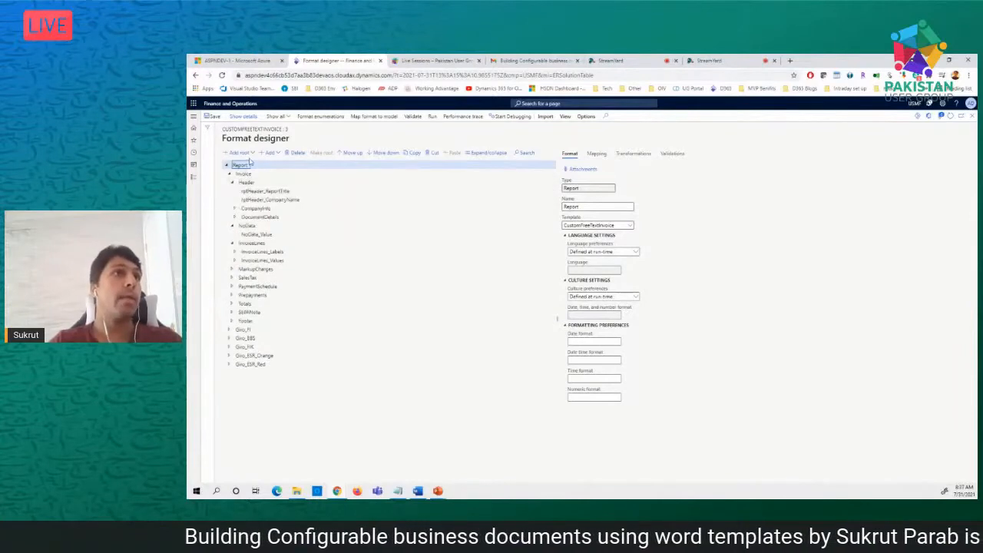
pyautogui.click(277, 154)
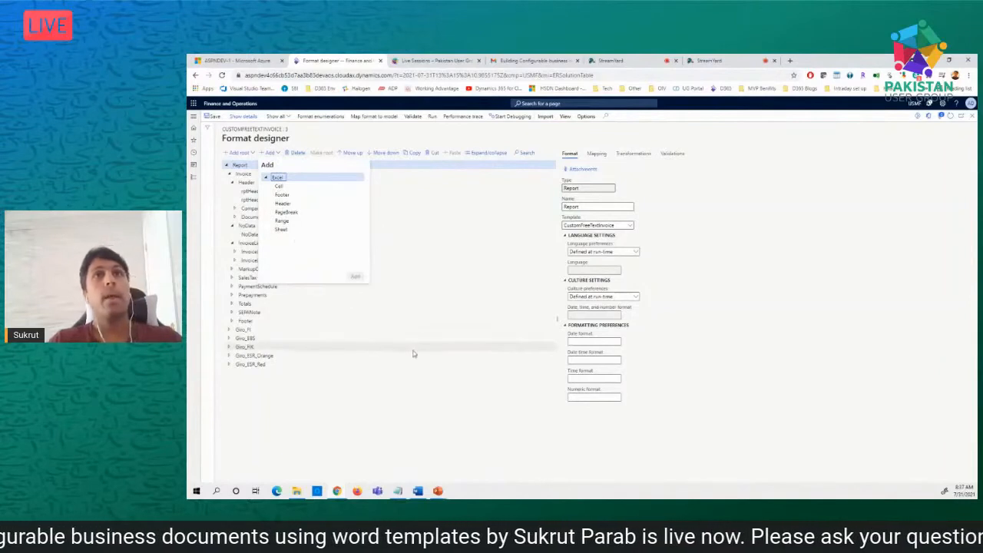
pyautogui.click(450, 329)
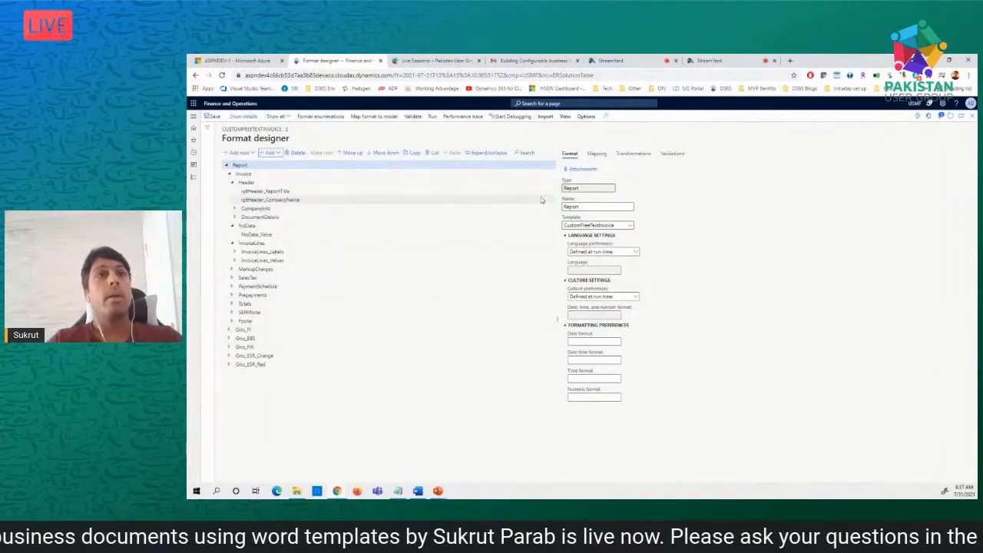
# - Open the attachments of the CustomFreeTextInvoice format and preview the attached Word template
pyautogui.click(592, 171)
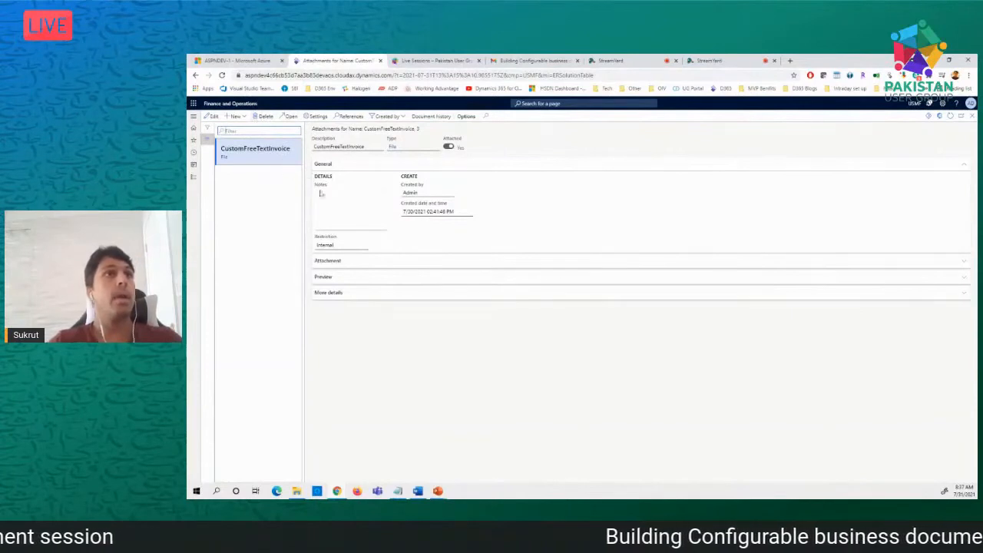
pyautogui.click(323, 275)
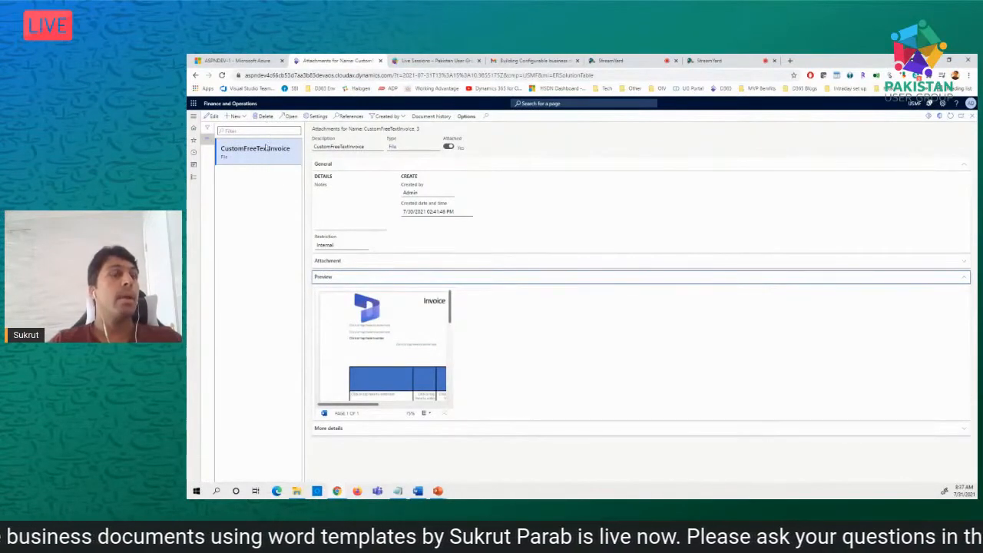
# - Switch to Word and create a new blank document
pyautogui.click(417, 492)
pyautogui.click(196, 76)
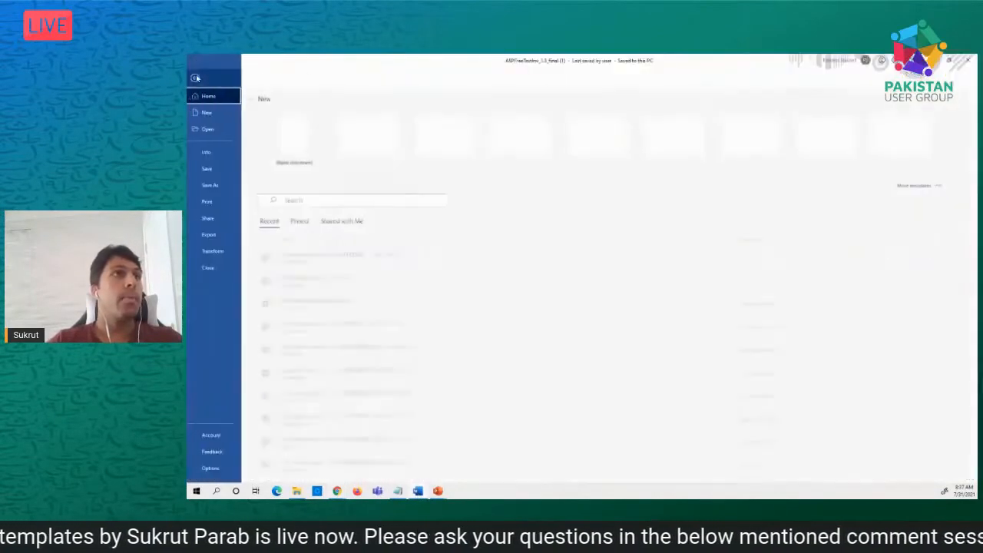
pyautogui.click(208, 112)
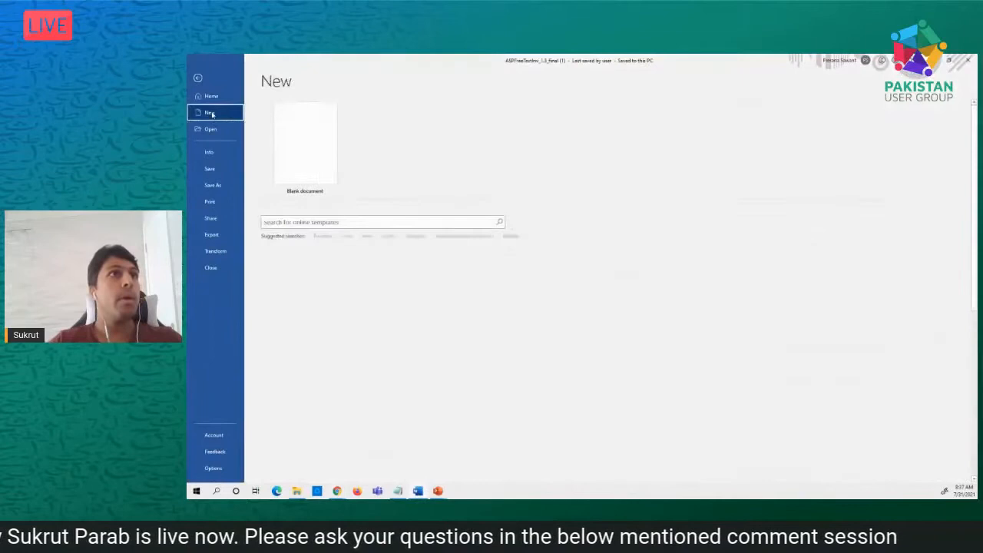
pyautogui.click(305, 146)
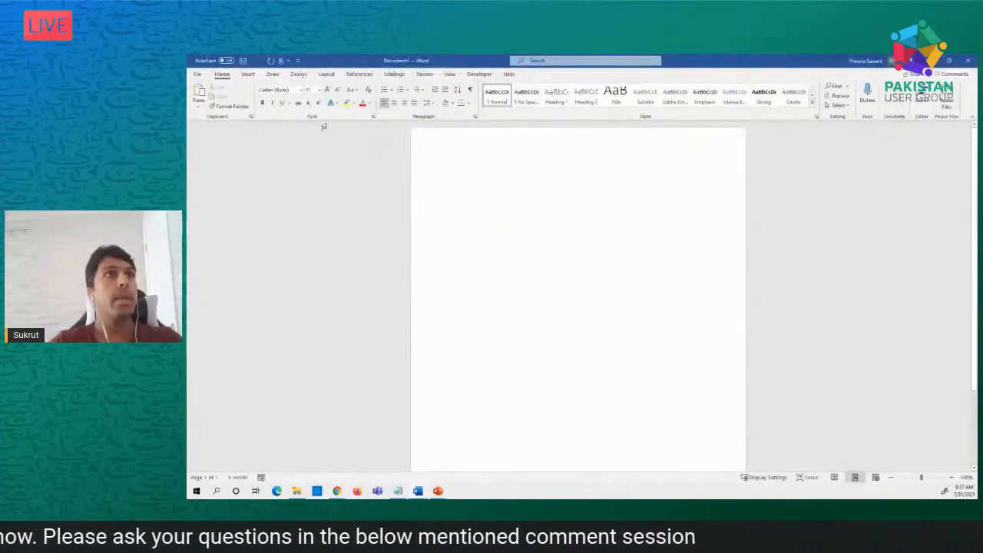
# - Save the blank document as TestFreetextinv in the BootCamp folder on the Desktop
pyautogui.click(199, 75)
pyautogui.click(212, 186)
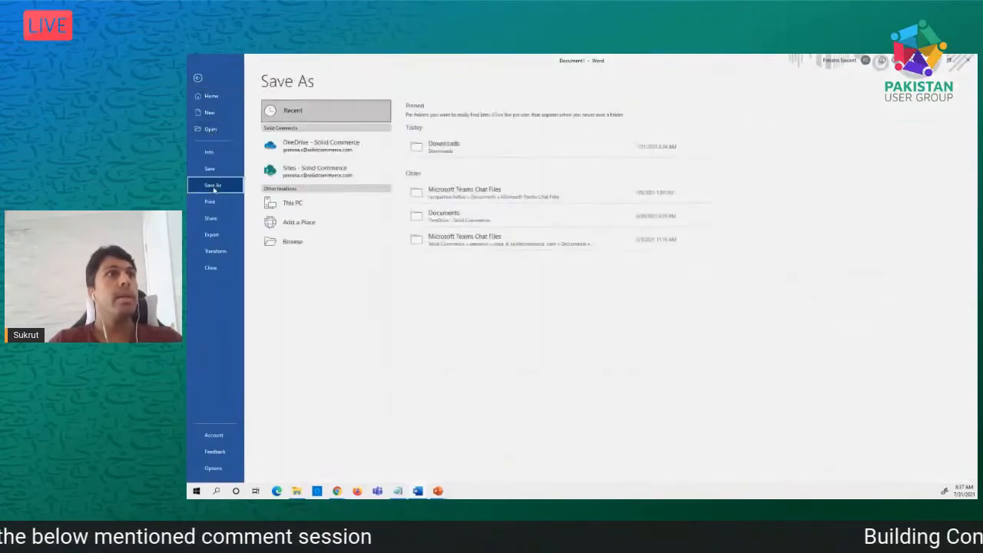
pyautogui.click(294, 241)
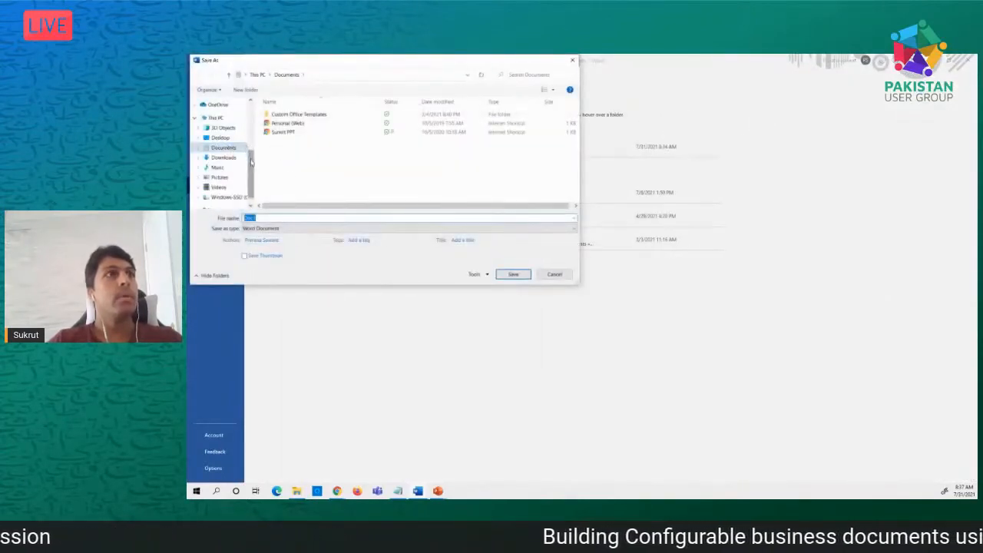
pyautogui.scroll(5, 251, 159)
pyautogui.click(223, 131)
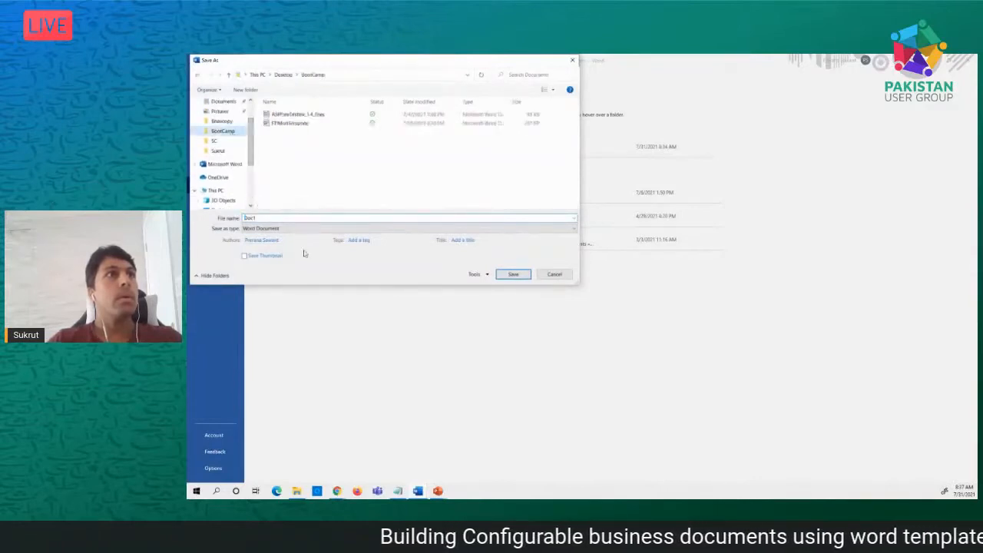
pyautogui.doubleClick(256, 217)
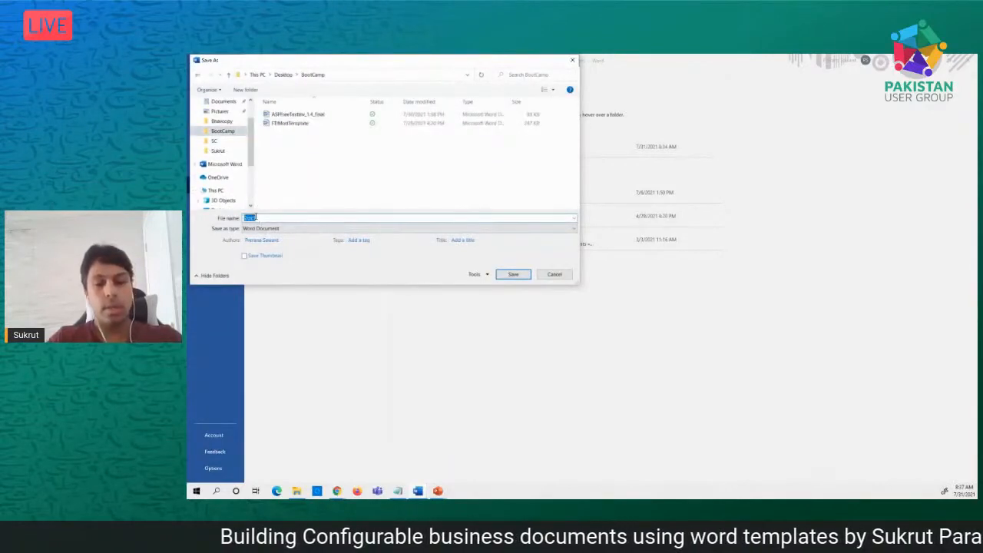
pyautogui.write('C')
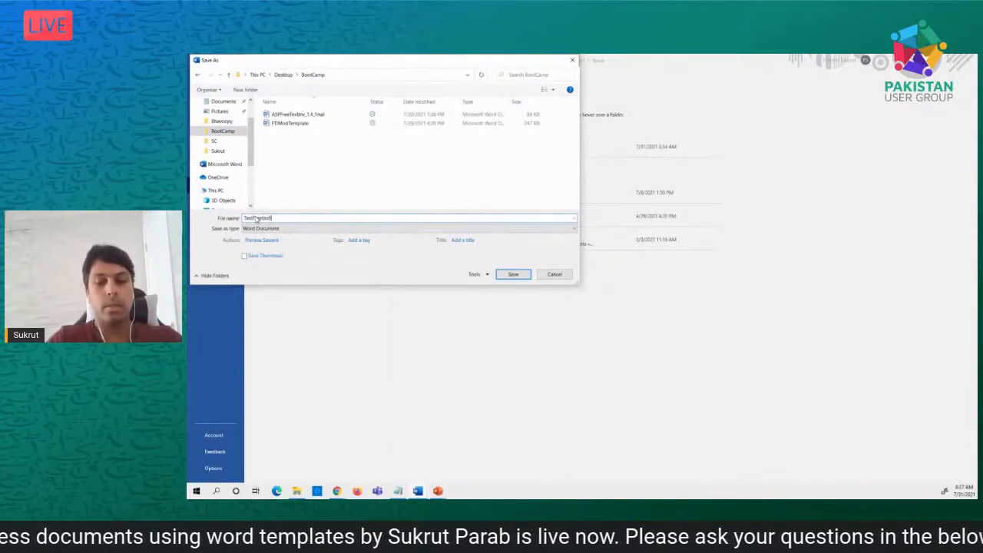
pyautogui.click(512, 278)
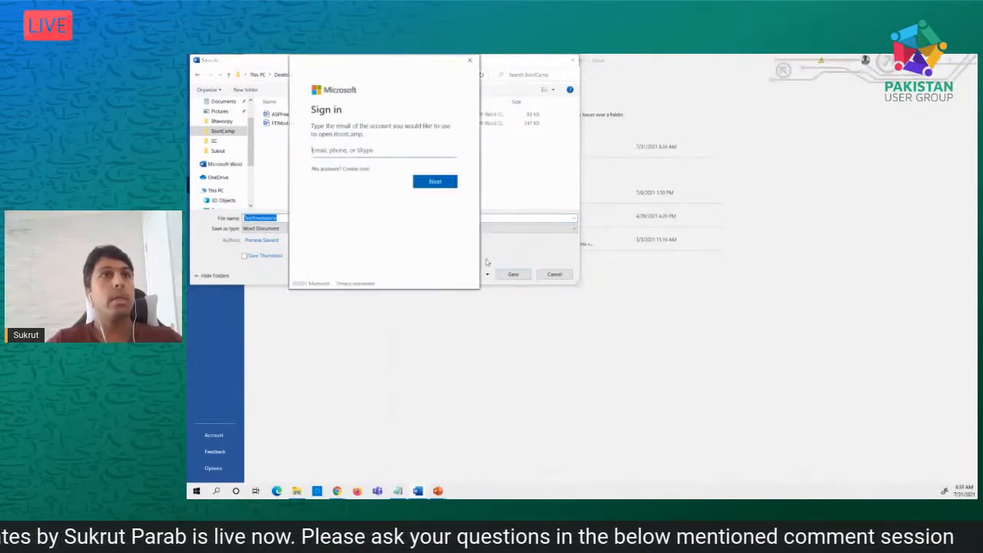
# - Dismiss the Microsoft sign-in request and switch Word to another of the listed accounts
pyautogui.click(469, 60)
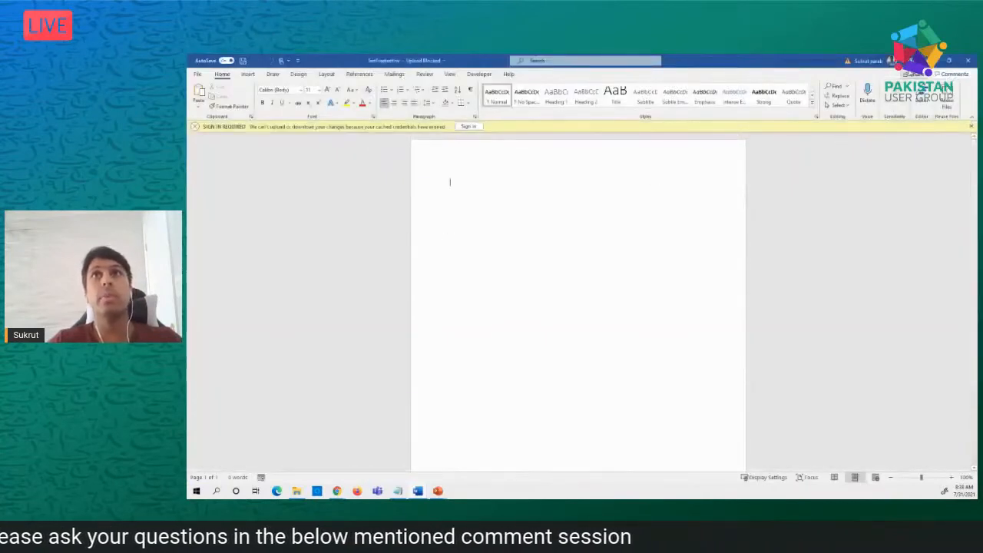
pyautogui.click(889, 62)
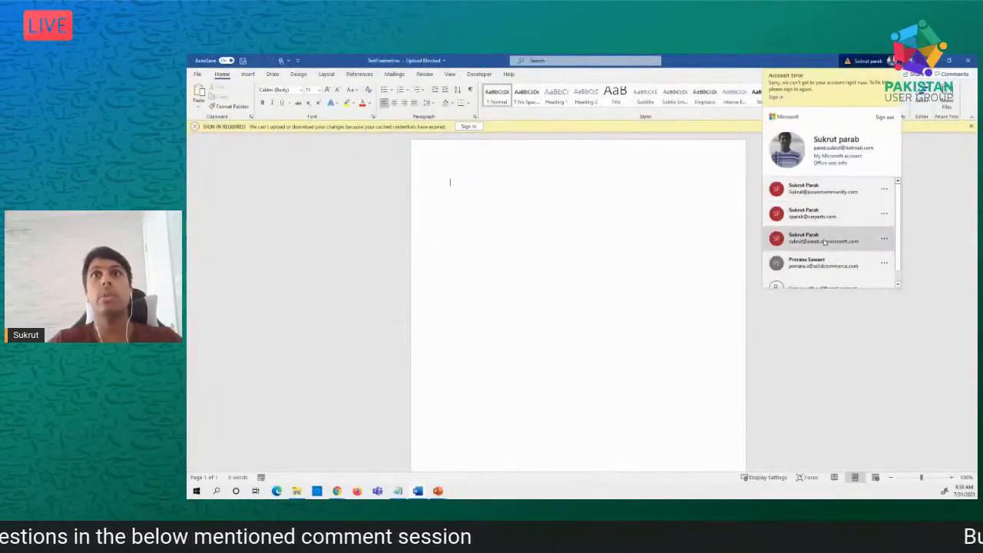
pyautogui.click(828, 266)
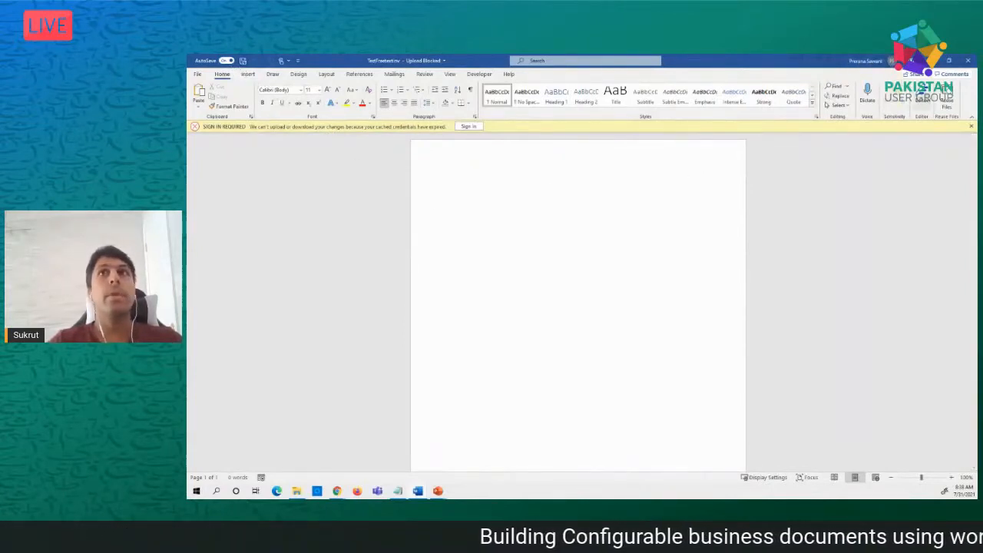
# - Examine Word's Developer commands and the Customize Ribbon options where the Developer entry is enabled
pyautogui.click(472, 78)
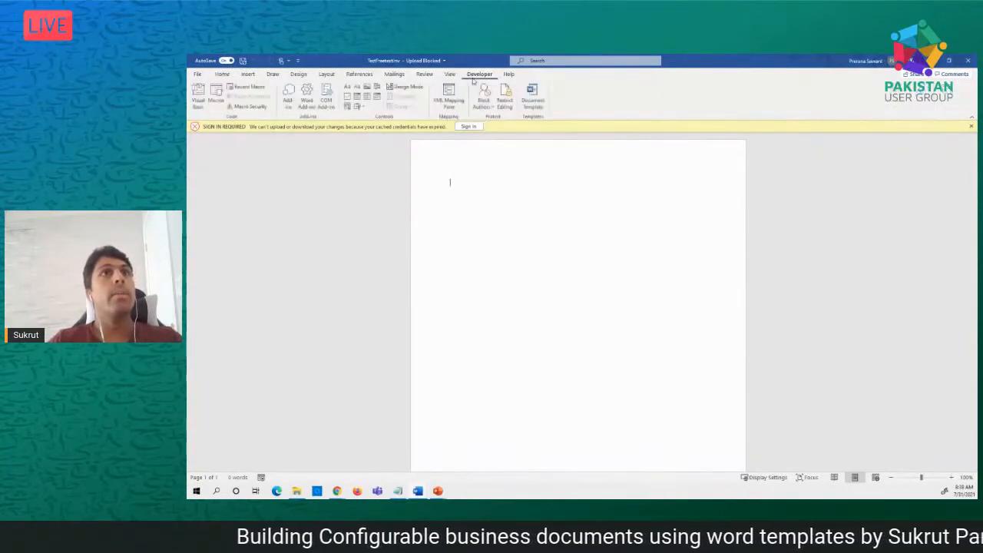
pyautogui.click(222, 74)
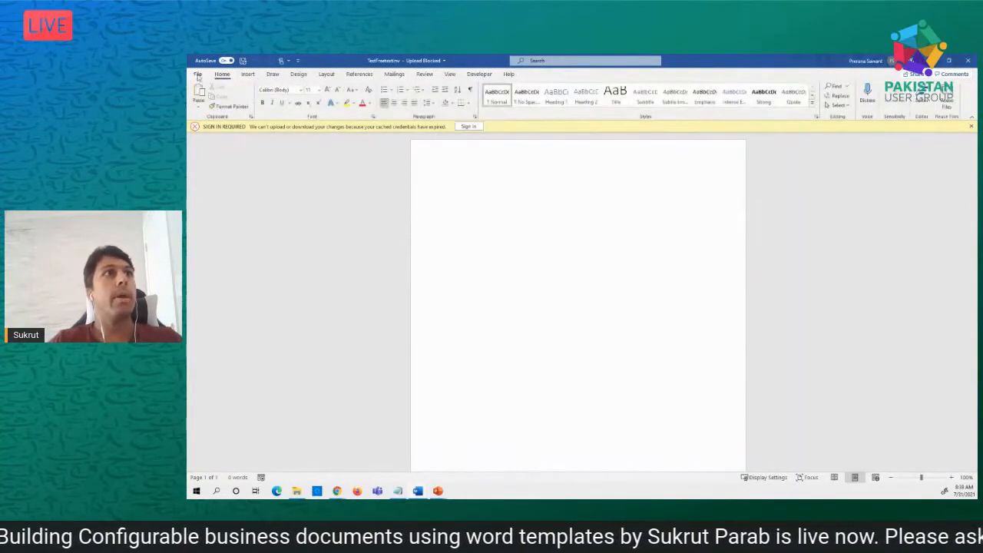
pyautogui.click(198, 74)
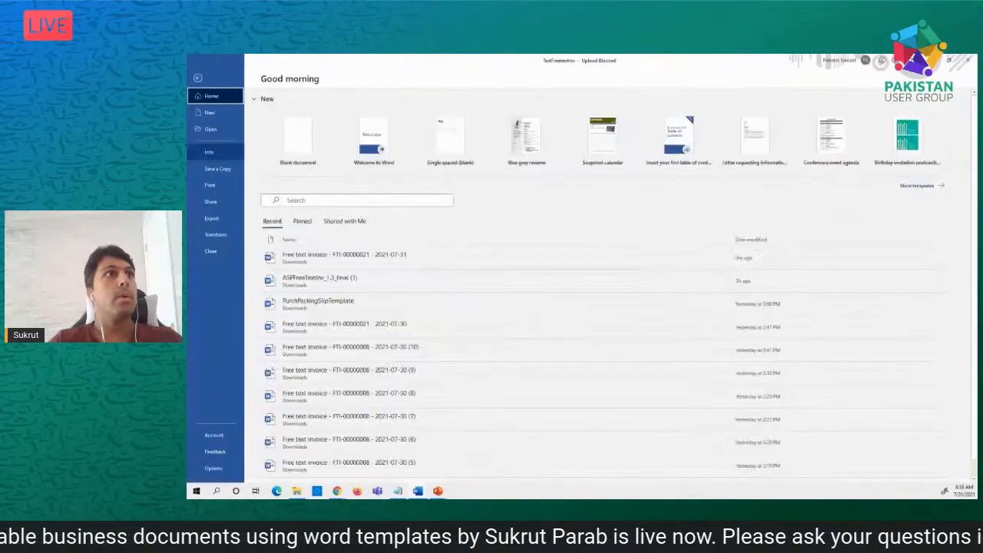
pyautogui.click(213, 467)
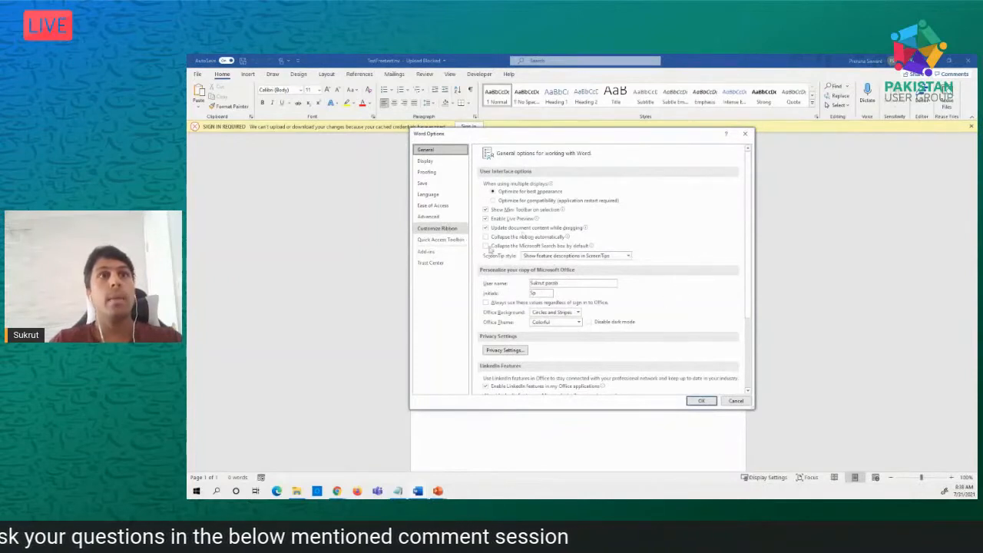
pyautogui.click(441, 229)
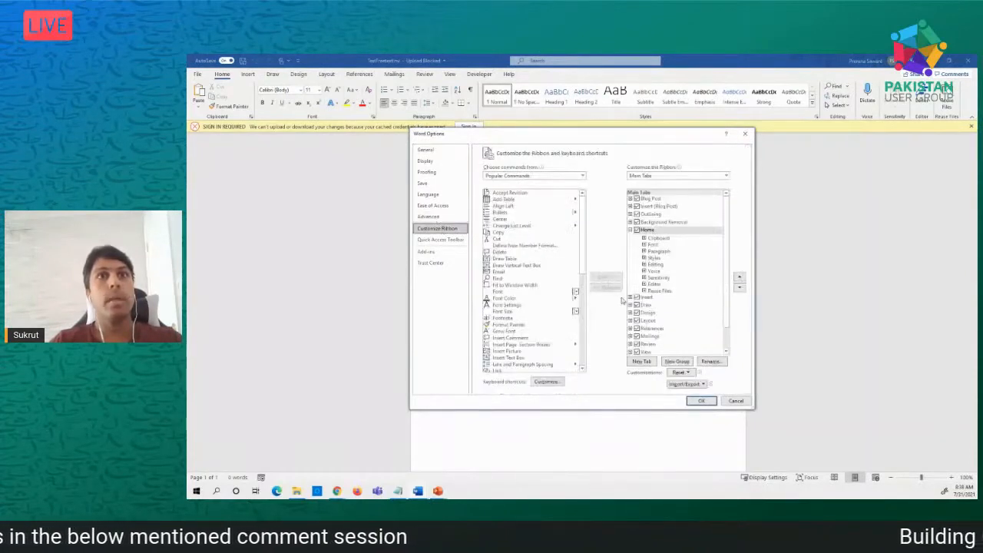
pyautogui.scroll(-1, 698, 338)
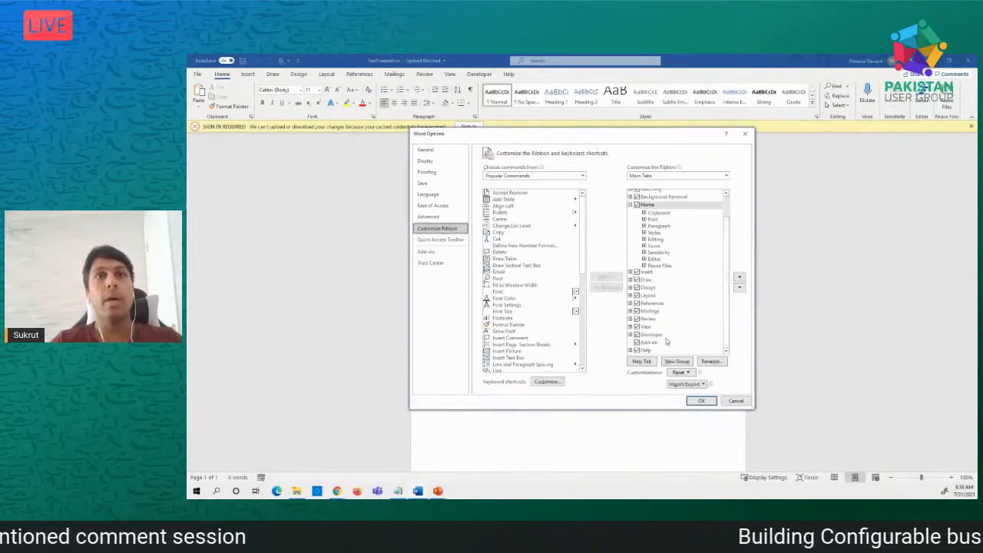
pyautogui.click(703, 403)
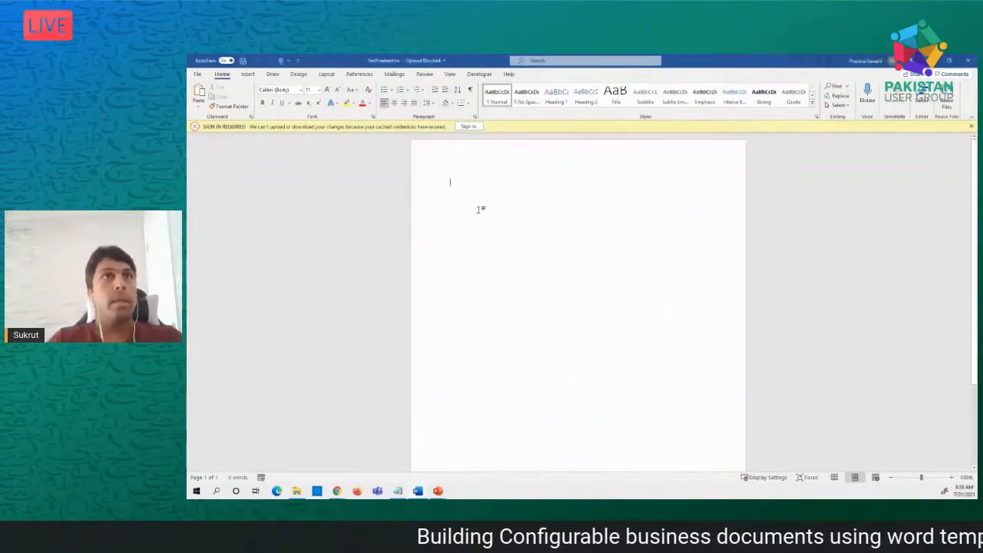
# - Switch back to Finance and Operations in Chrome and delete the CustomFreeTextInvoice attachment record
pyautogui.click(932, 61)
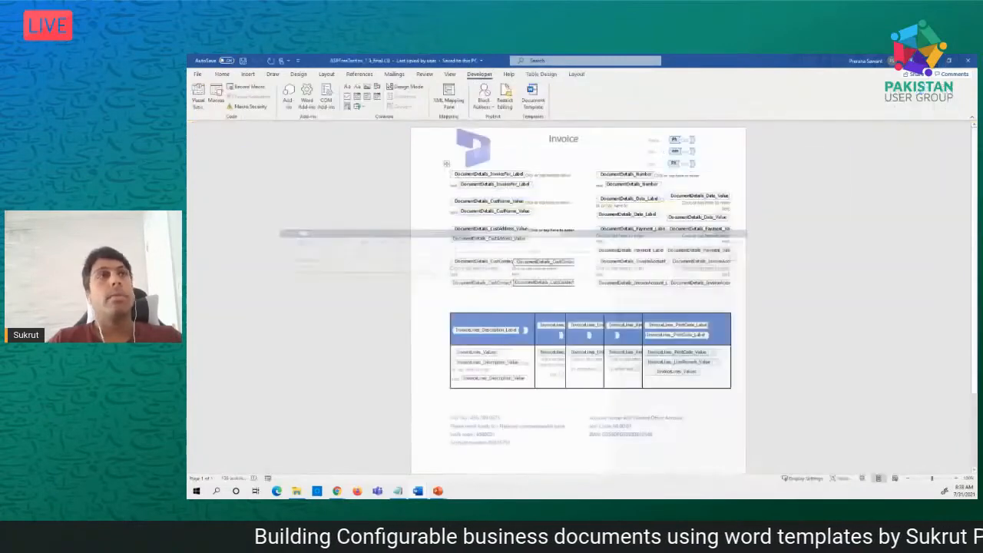
pyautogui.moveTo(338, 488)
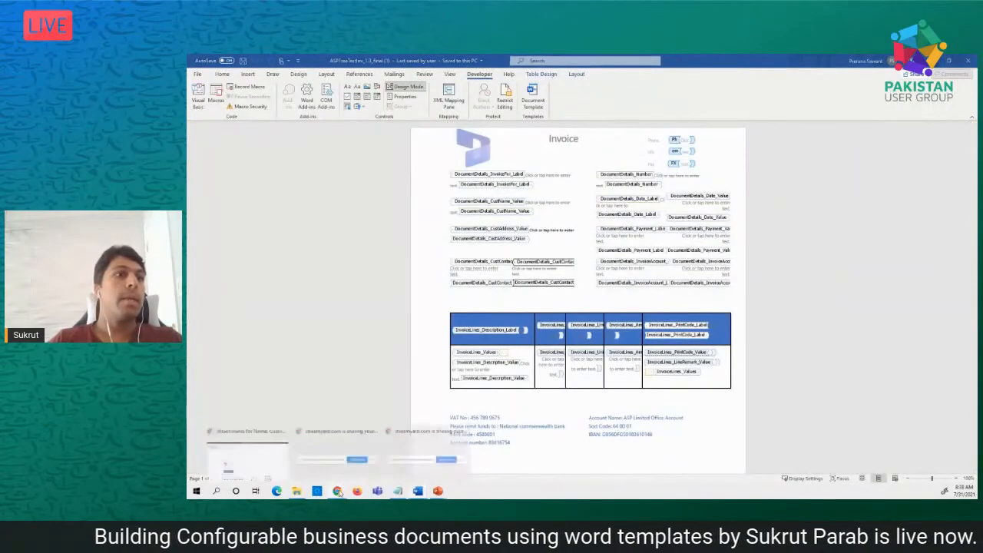
pyautogui.click(261, 455)
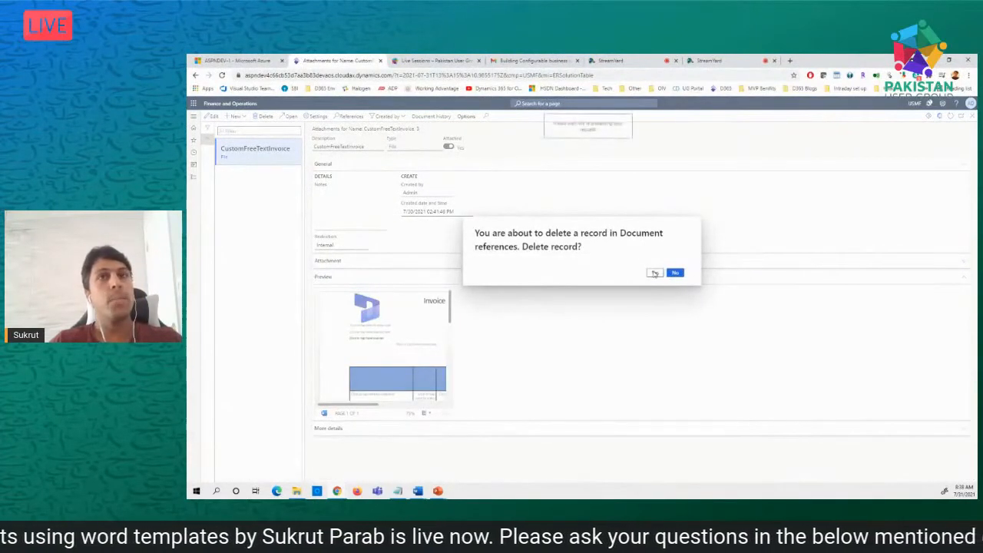
pyautogui.click(655, 272)
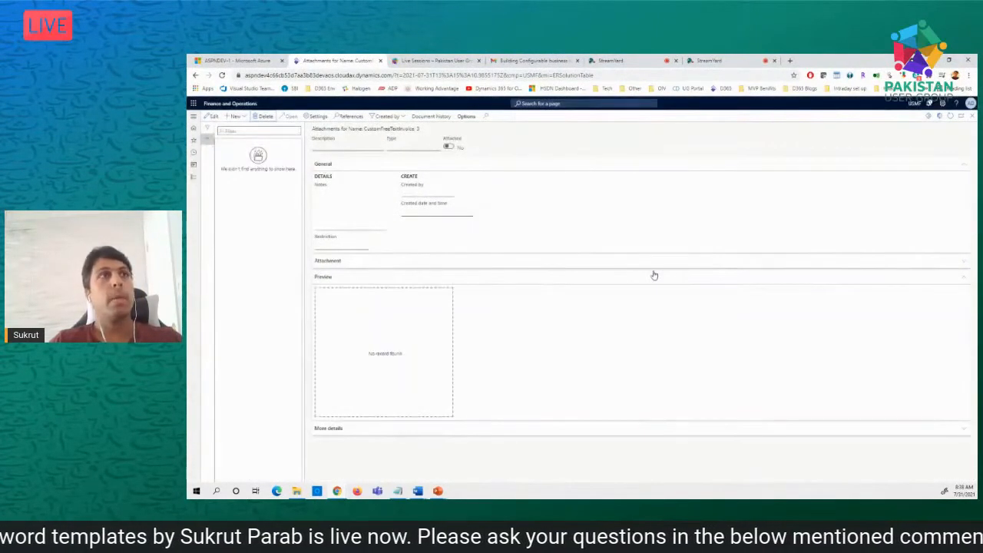
# - Add a new File attachment to the format and try to upload TestFreetextinv from the Desktop's BootCamp folder
pyautogui.click(234, 116)
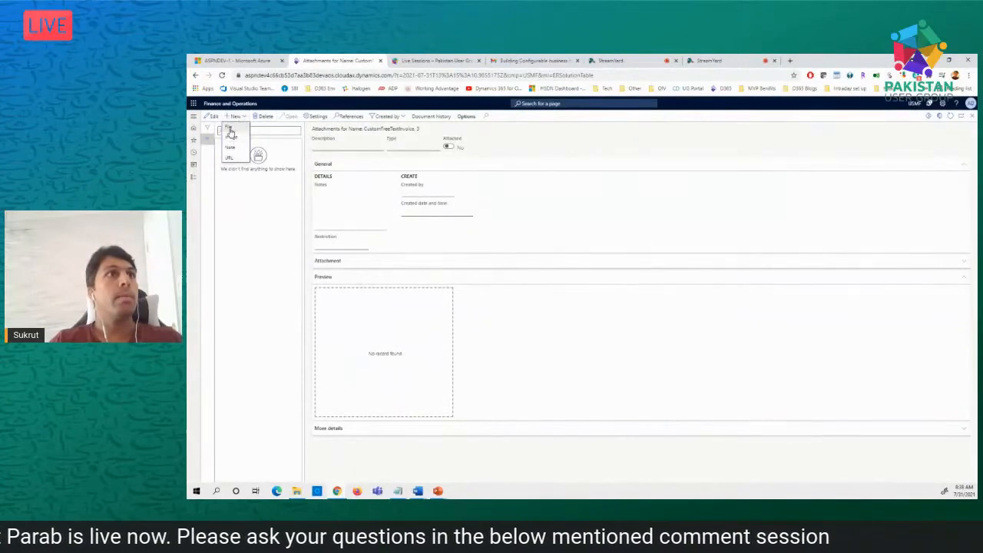
pyautogui.click(230, 129)
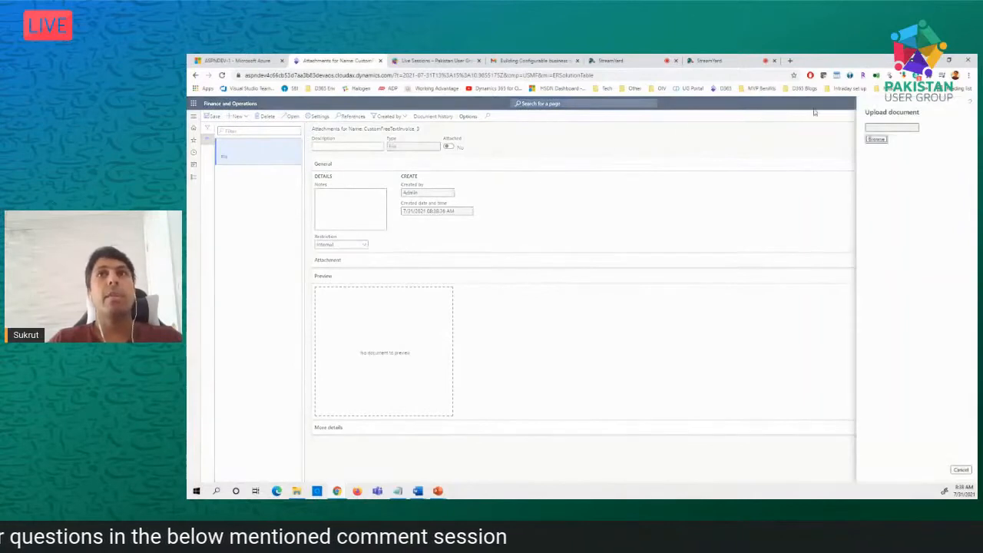
pyautogui.click(870, 139)
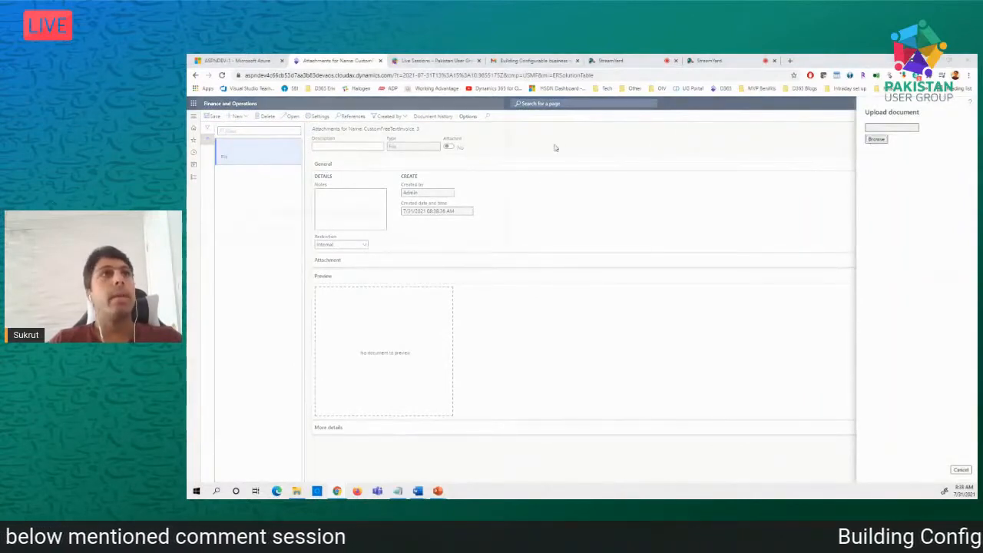
pyautogui.scroll(-3, 219, 154)
pyautogui.click(220, 148)
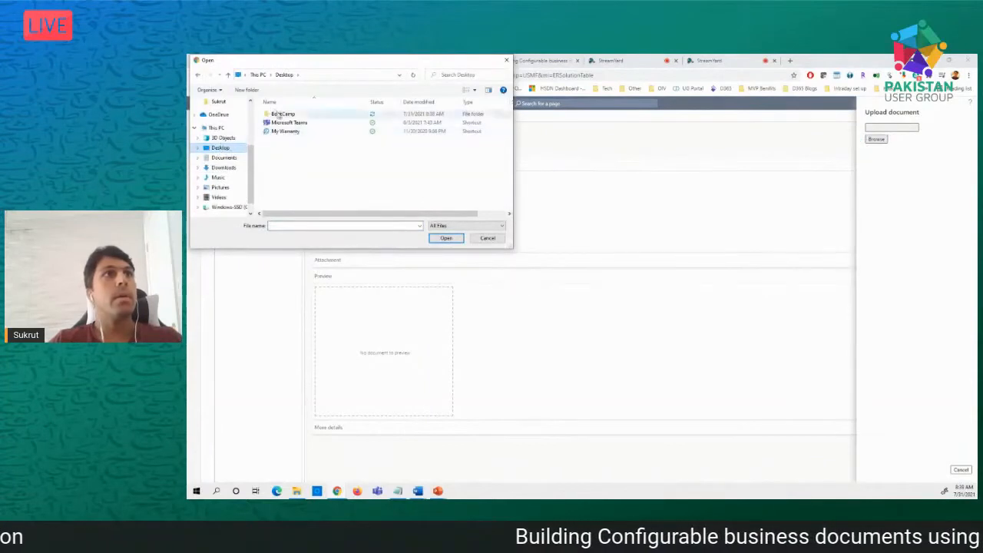
pyautogui.doubleClick(278, 113)
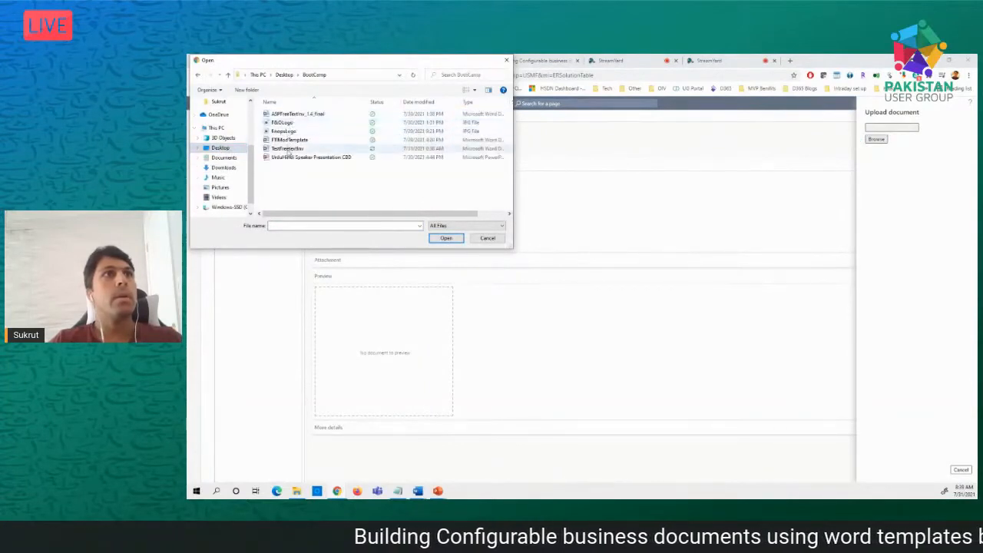
pyautogui.click(287, 149)
pyautogui.click(445, 238)
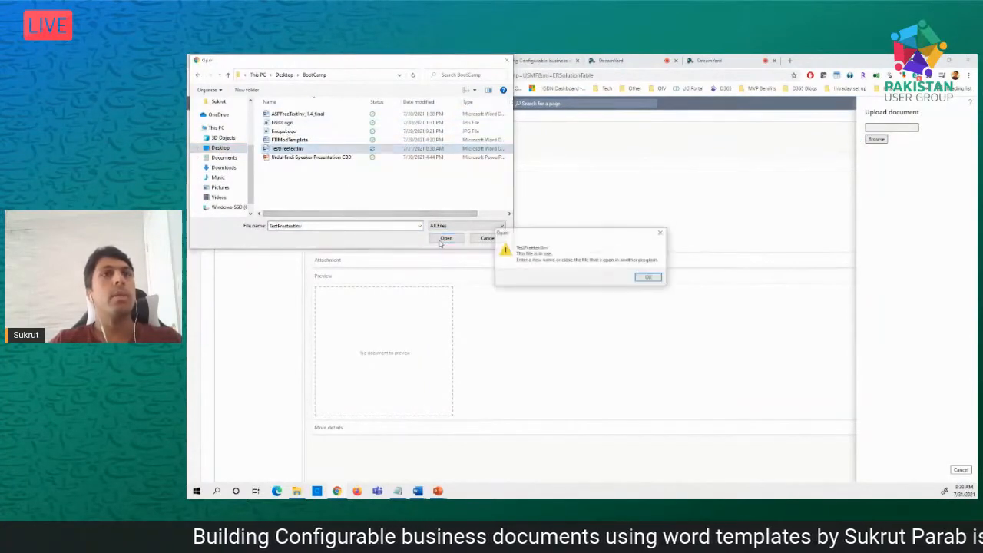
pyautogui.click(639, 279)
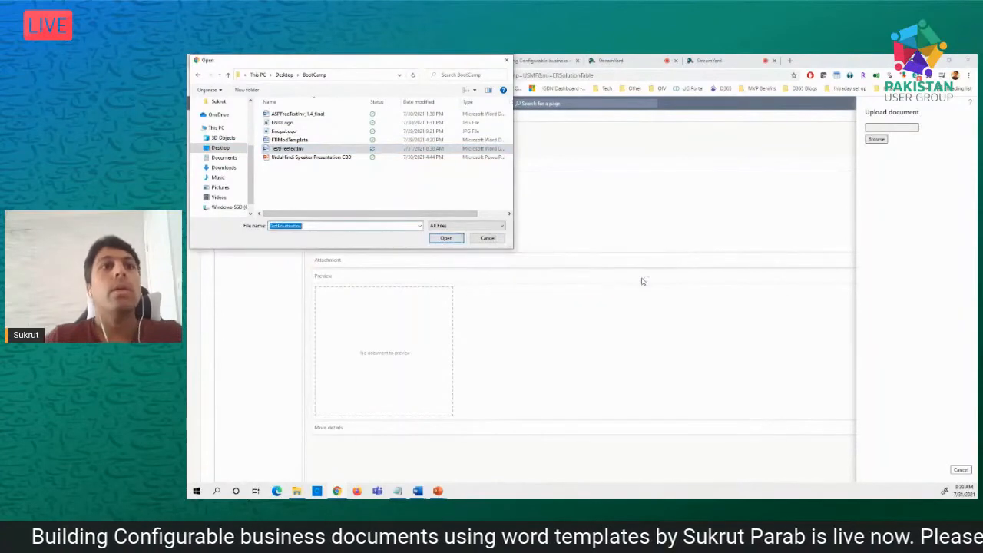
# - Close TestFreetextinv in Word, upload it to the new attachment, and save the attachment with the description CustomFreeTextInvoice
pyautogui.moveTo(426, 493)
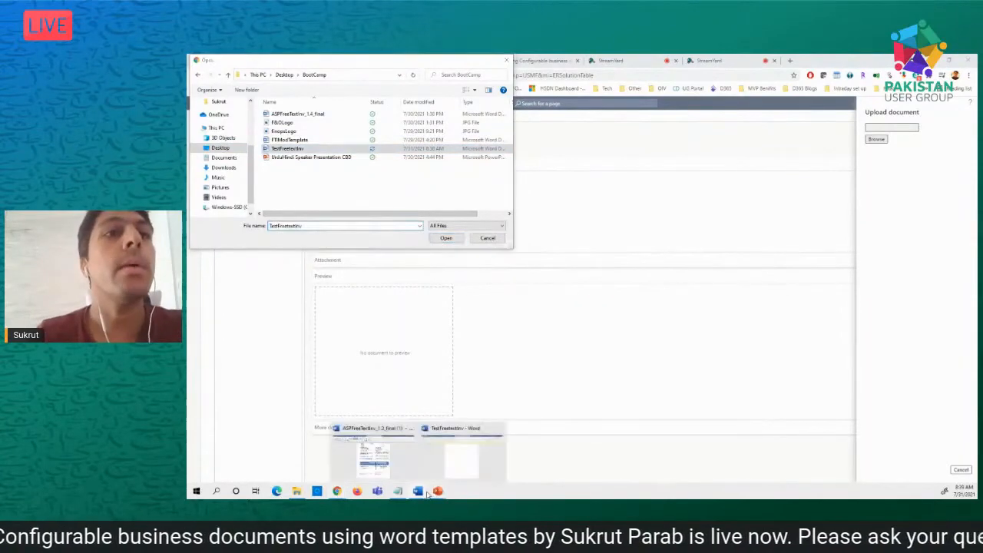
pyautogui.click(461, 457)
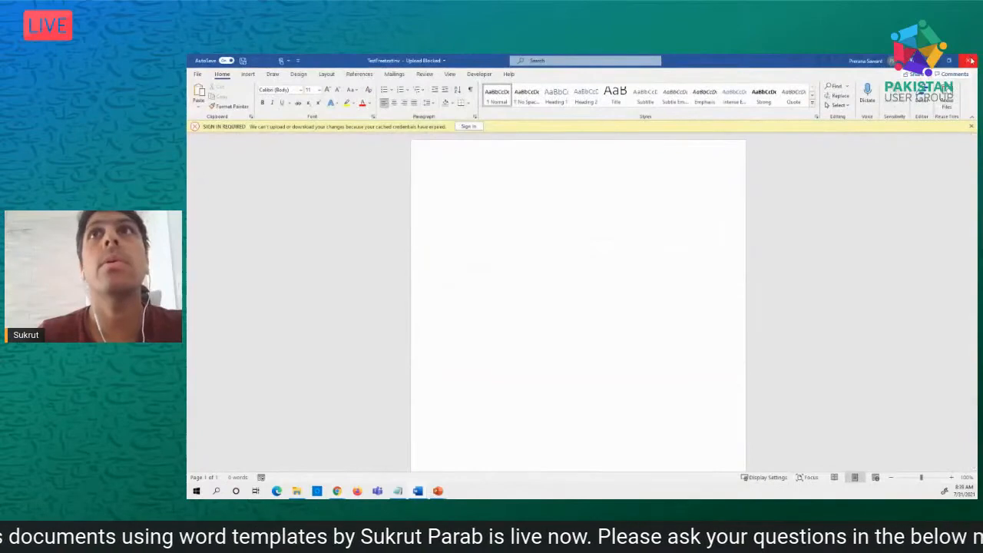
pyautogui.click(971, 60)
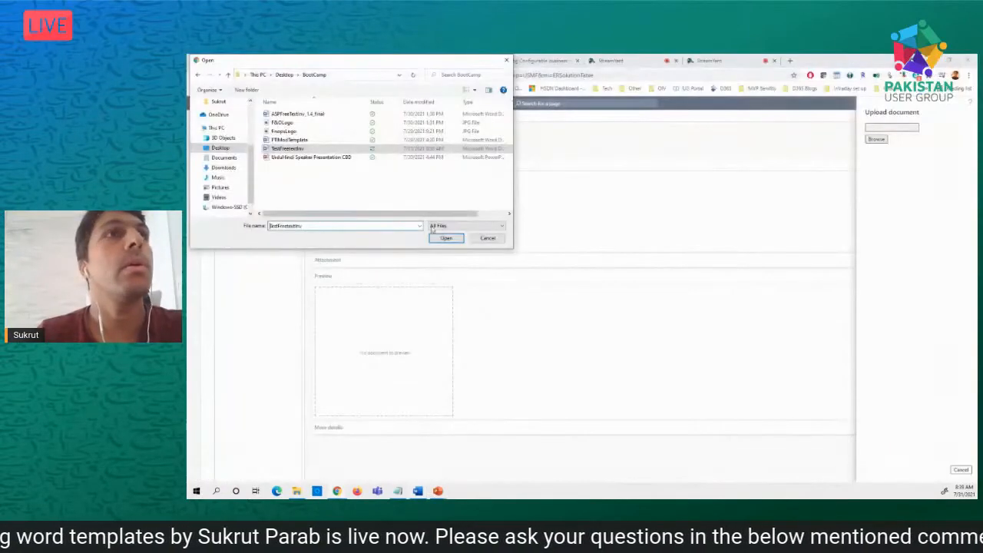
pyautogui.click(443, 239)
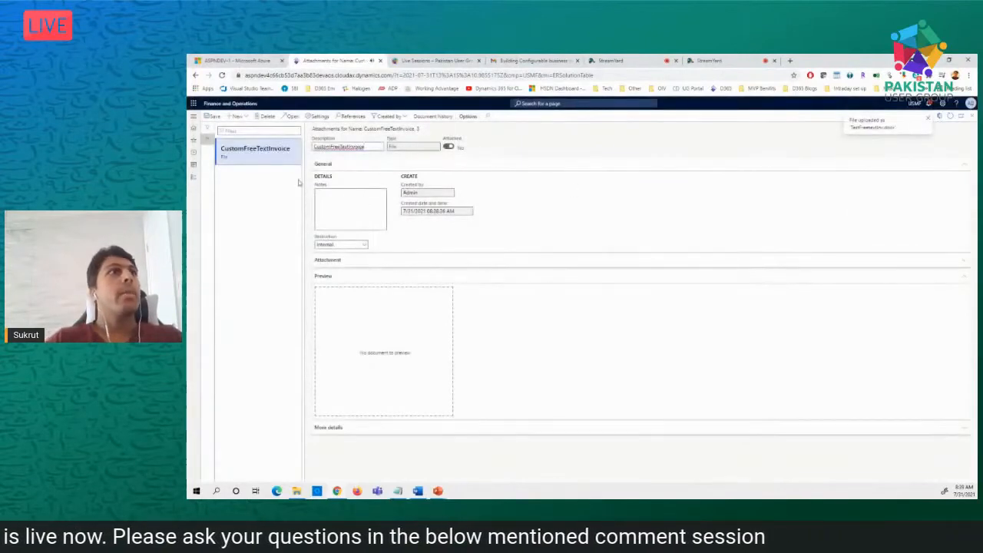
pyautogui.click(214, 119)
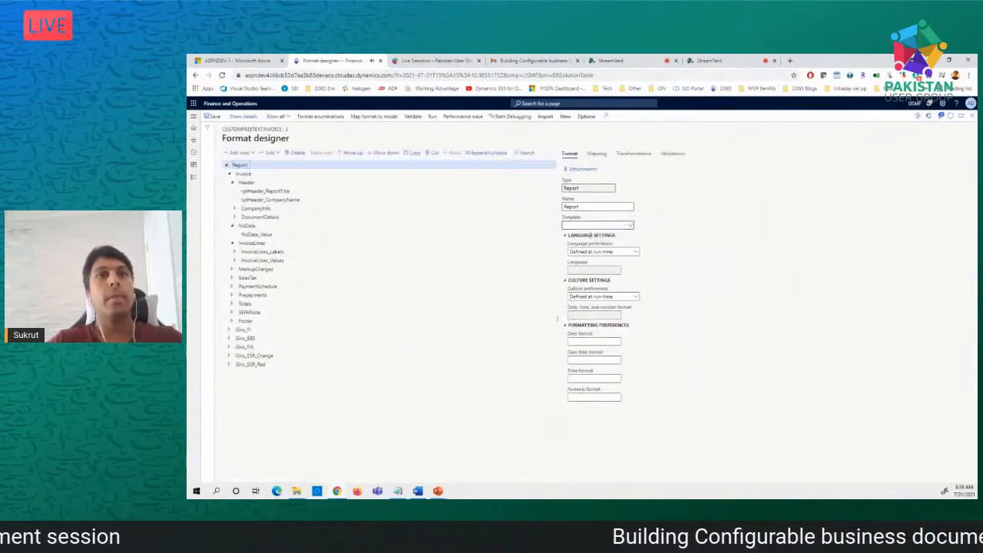
# - Set the Report element's template to CustomFreeTextInvoice and save the format
pyautogui.click(626, 225)
pyautogui.click(593, 244)
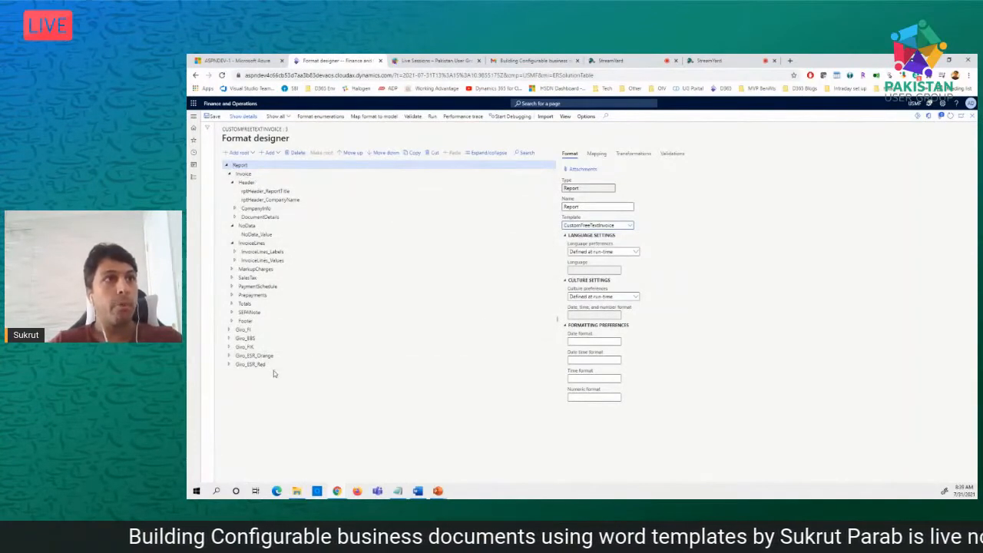
pyautogui.click(215, 117)
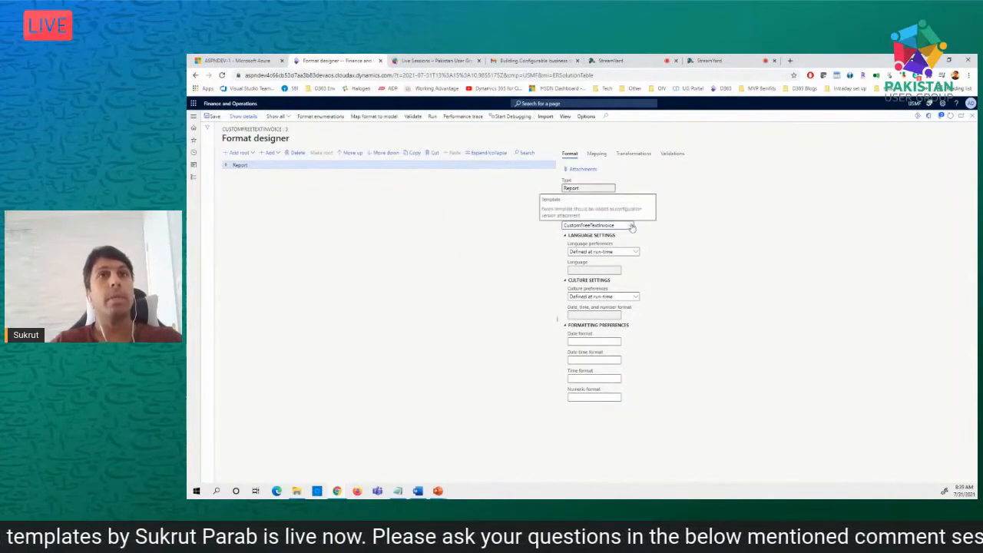
# - Open the format's CustomFreeTextInvoice attachment, then open the TestFreetextinv document from the Downloads folder
pyautogui.click(582, 170)
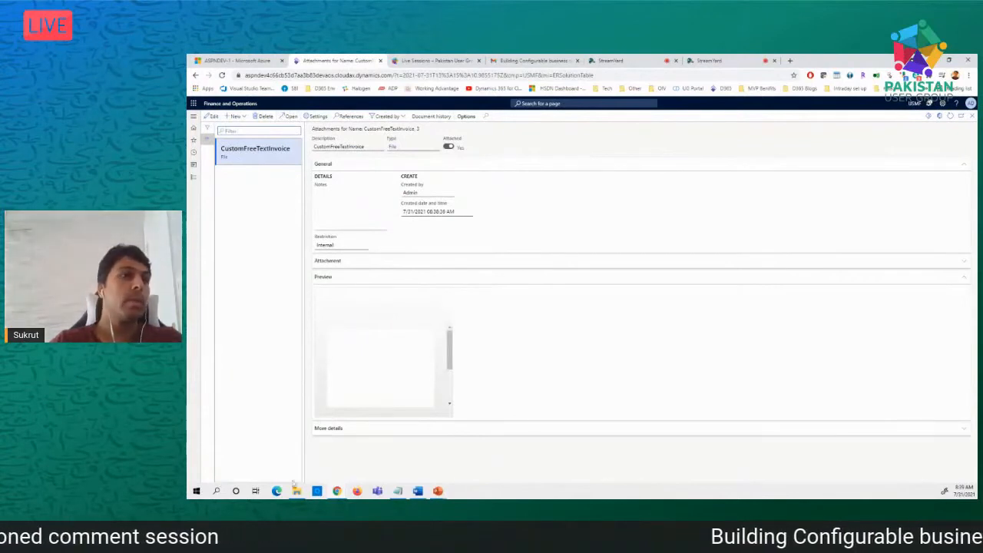
pyautogui.moveTo(296, 495)
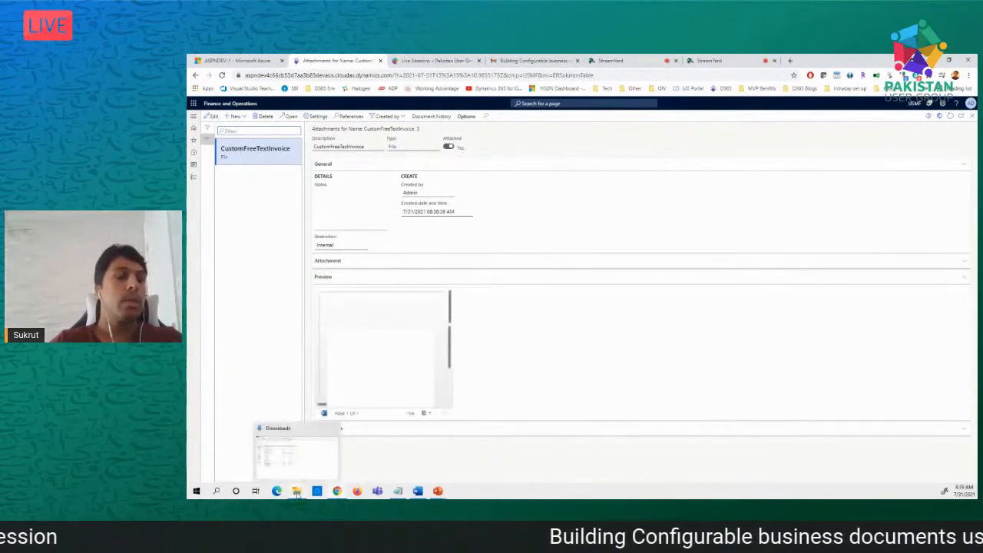
pyautogui.click(296, 495)
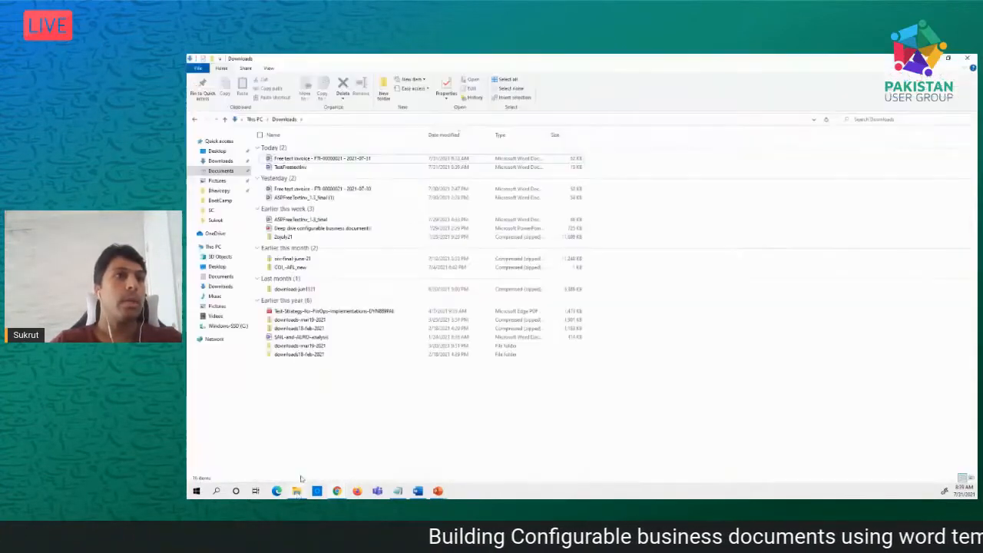
pyautogui.click(298, 167)
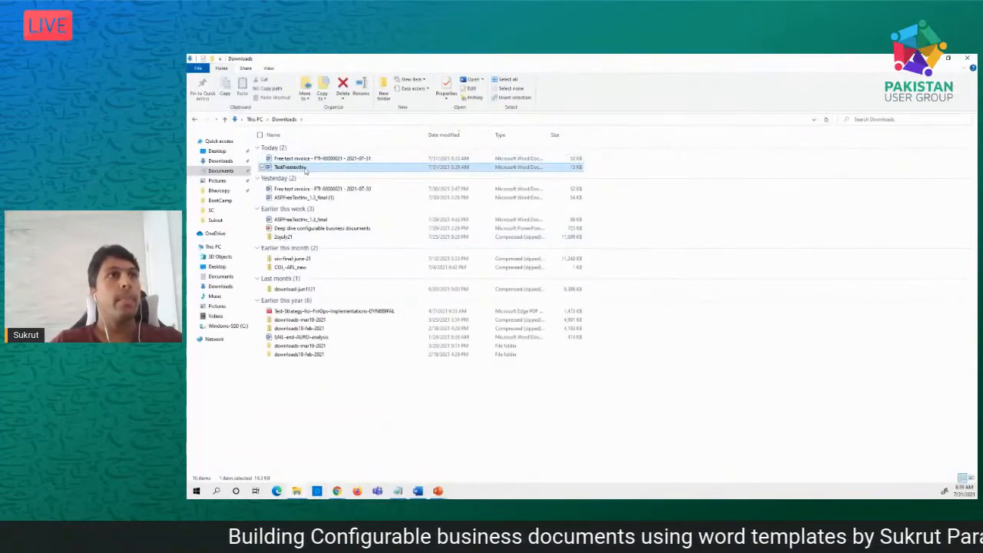
pyautogui.doubleClick(300, 168)
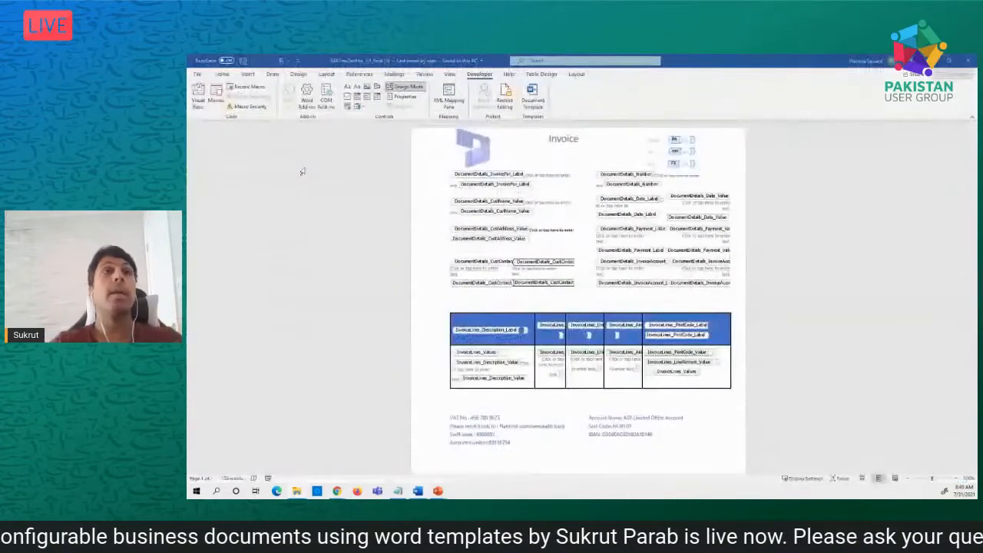
# - Show the XML mapping of TestFreetextinv and choose Report as the custom XML part
pyautogui.click(478, 75)
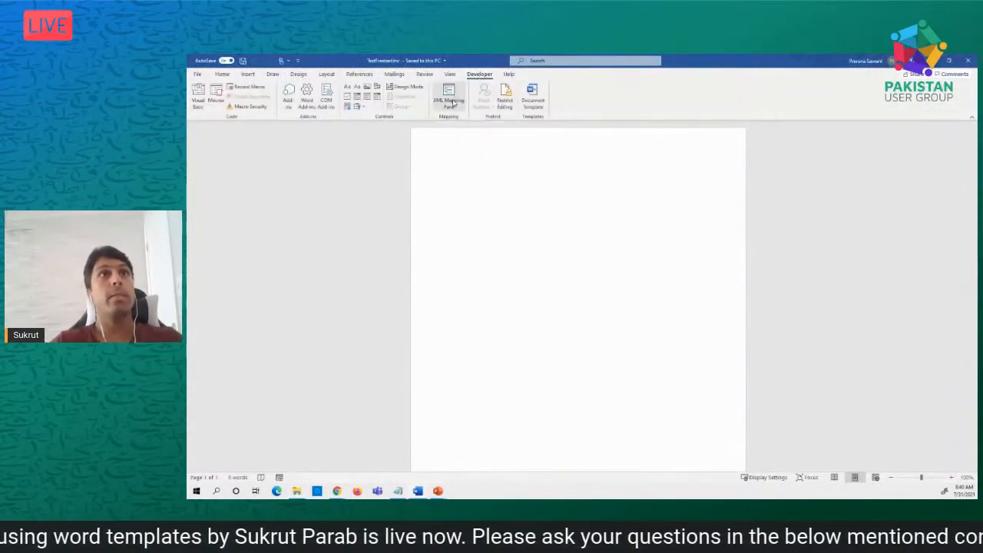
pyautogui.click(451, 102)
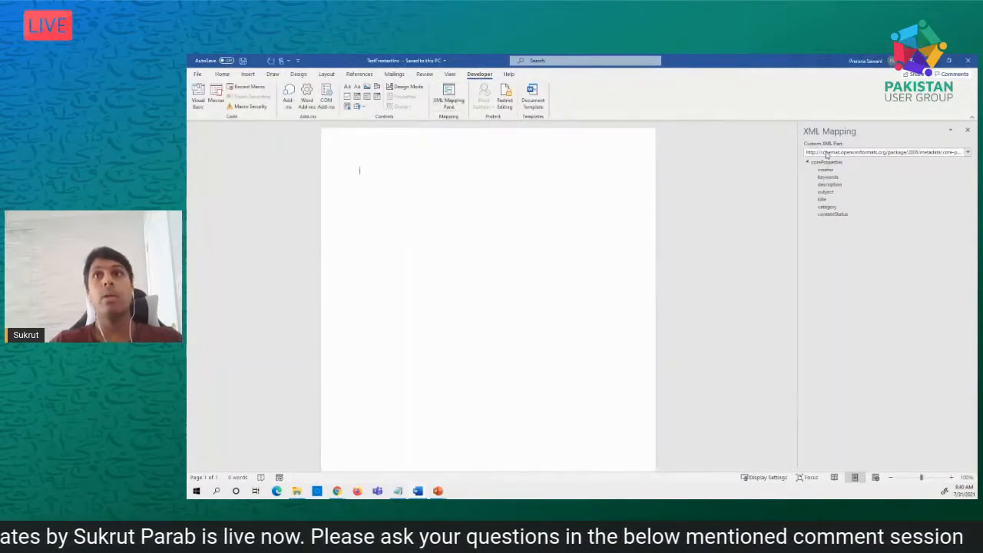
pyautogui.click(827, 153)
pyautogui.click(809, 187)
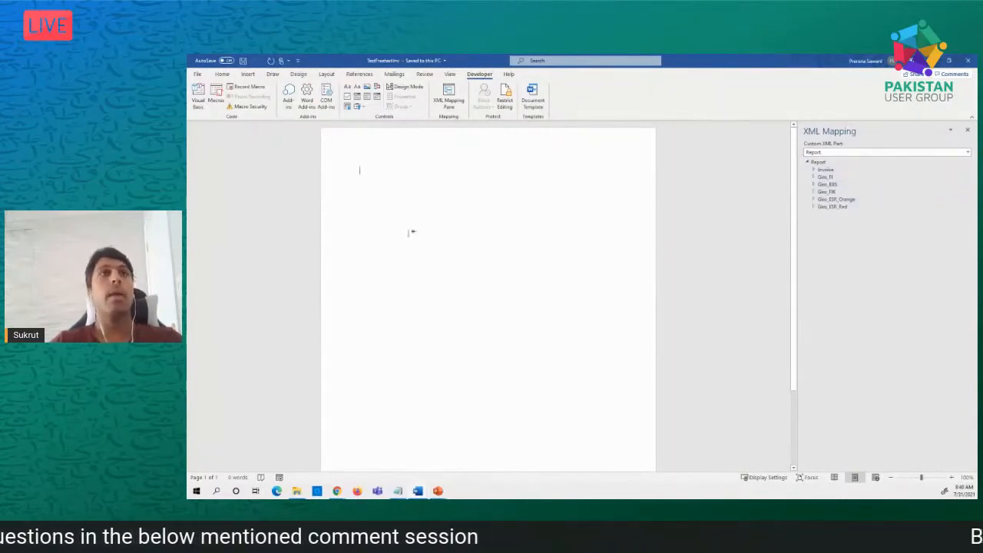
# - Enter the page header, examine the Invoice and MarkupCharges nodes of the mapping tree, and return to the document body
pyautogui.doubleClick(356, 165)
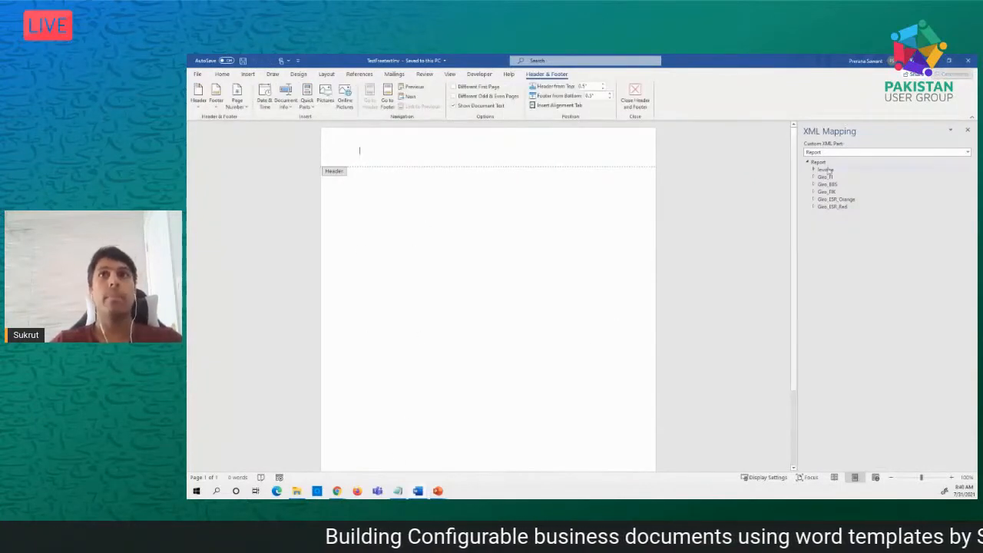
pyautogui.click(814, 169)
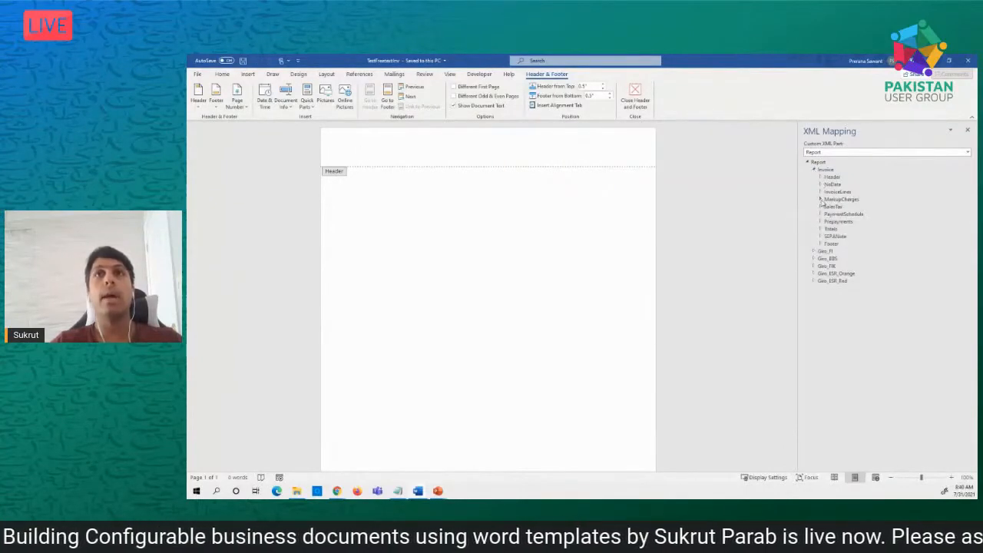
pyautogui.click(820, 198)
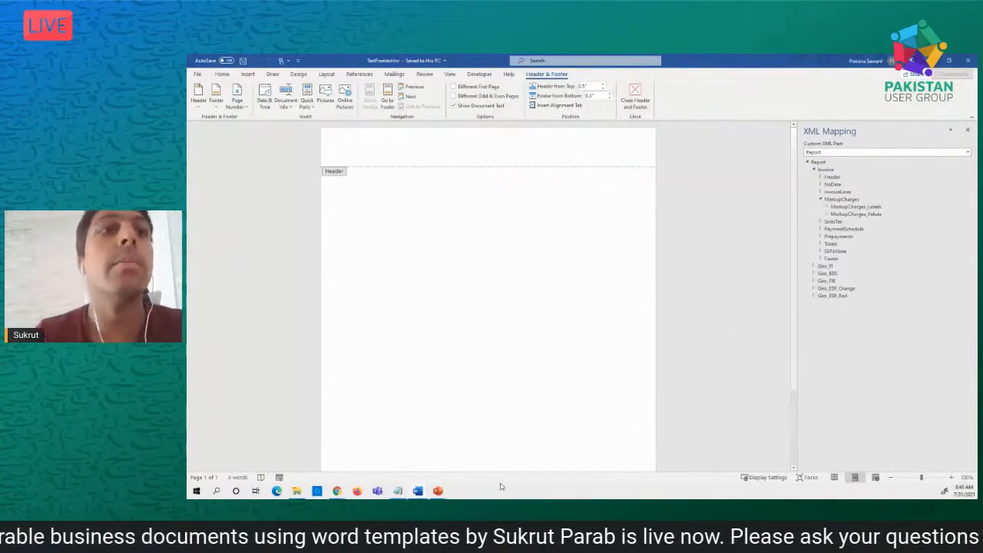
pyautogui.moveTo(416, 492)
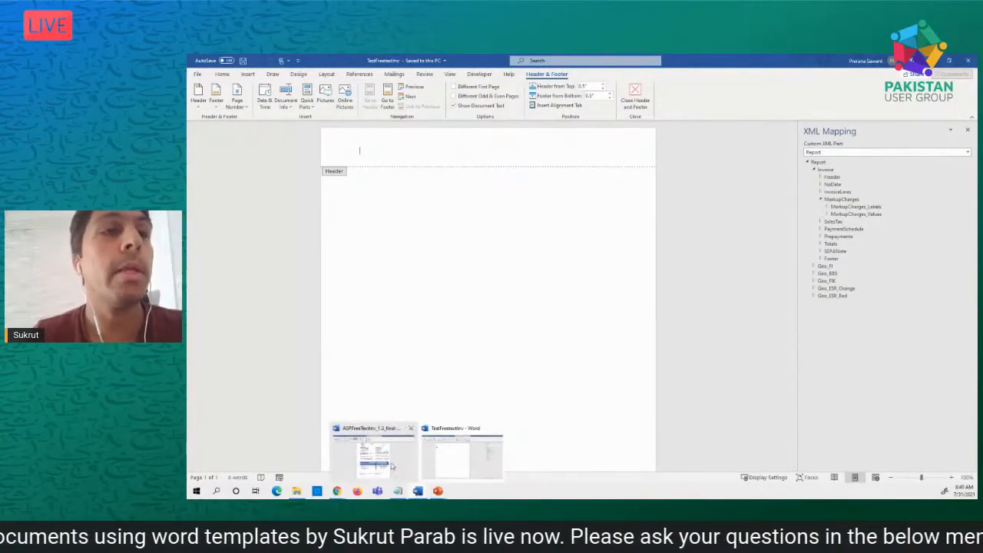
pyautogui.moveTo(392, 466)
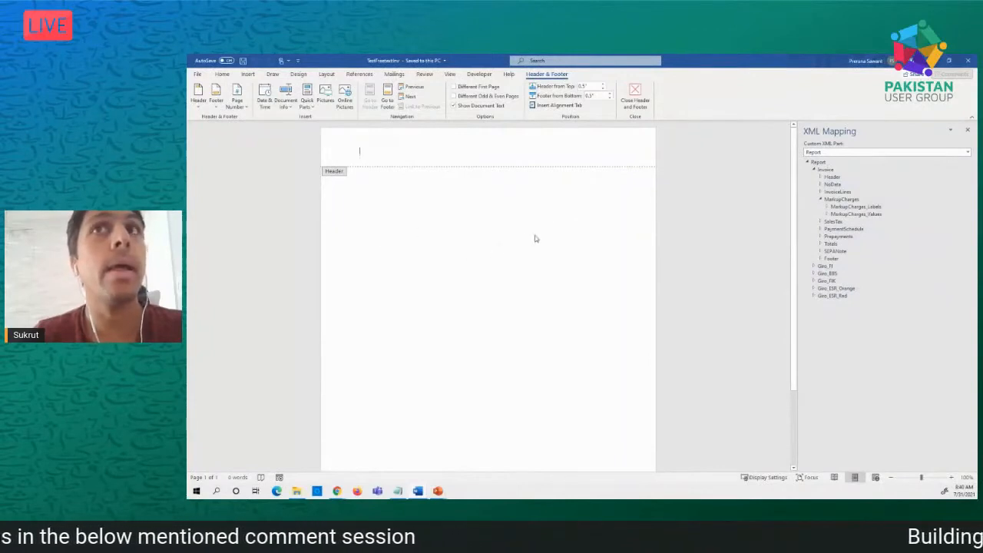
pyautogui.doubleClick(376, 206)
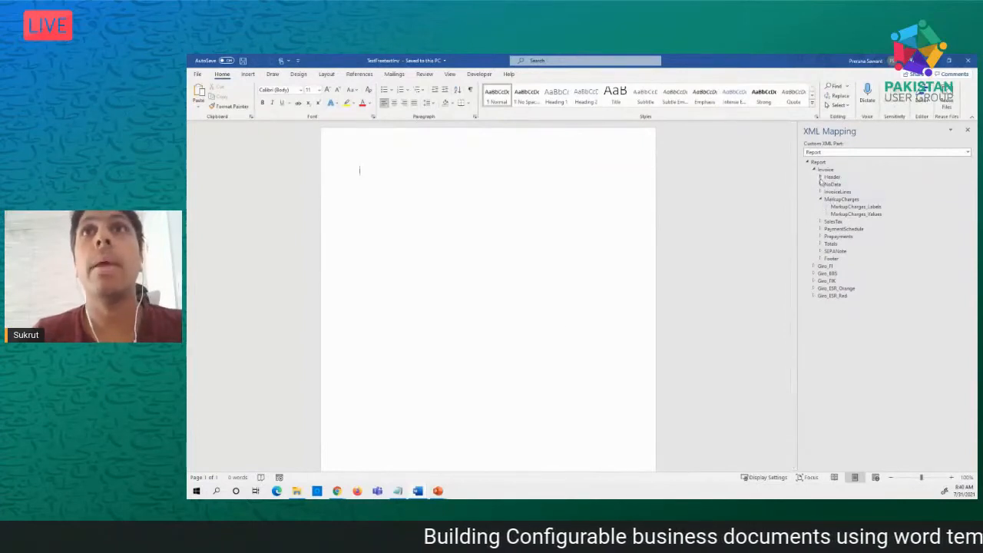
# - Insert the DocumentDetails_Number field from the Header's DocumentDetails node into the document as a plain text content control
pyautogui.click(820, 177)
pyautogui.click(826, 206)
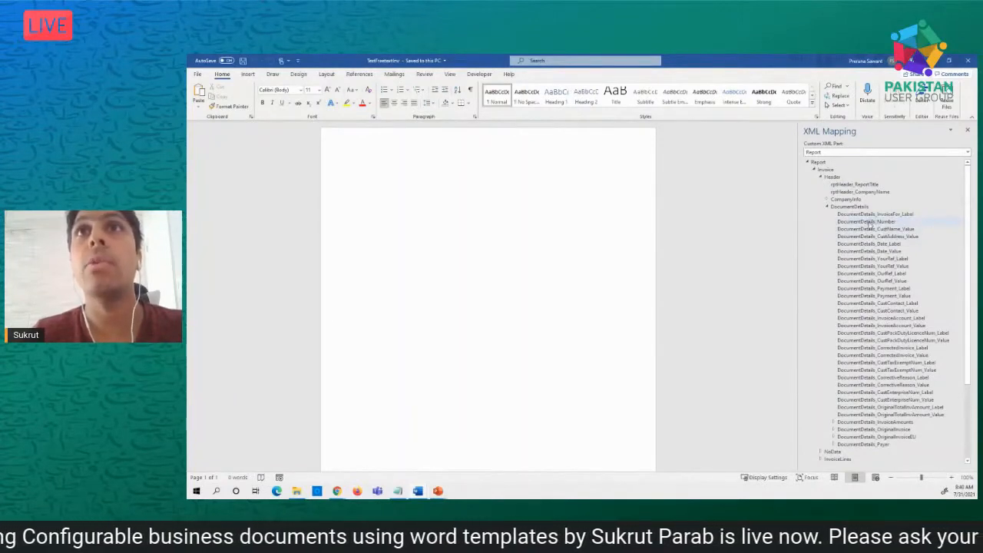
pyautogui.rightClick(868, 221)
pyautogui.moveTo(894, 232)
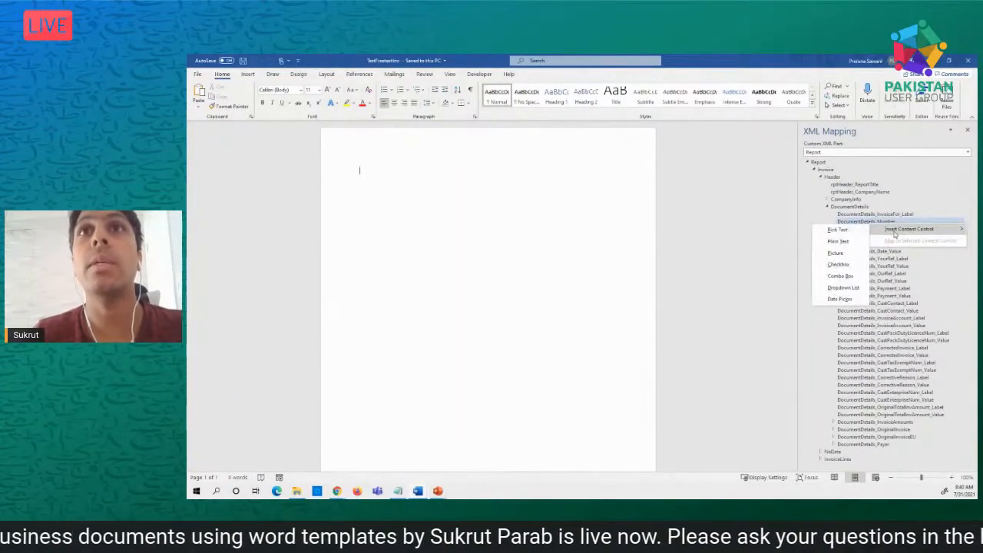
pyautogui.click(843, 242)
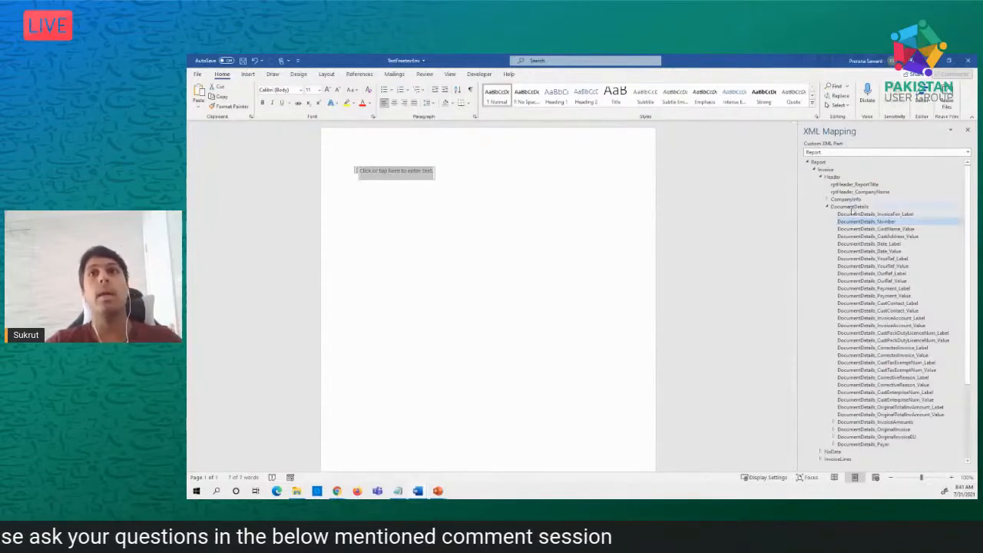
# - Insert the InvoiceLines node as a repeating content control around the inserted number field
pyautogui.click(827, 207)
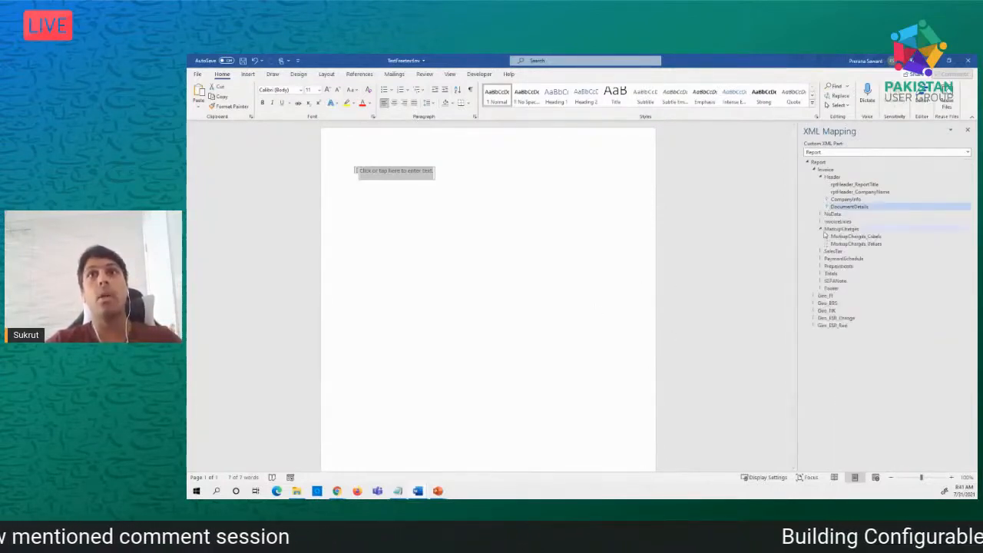
pyautogui.click(819, 222)
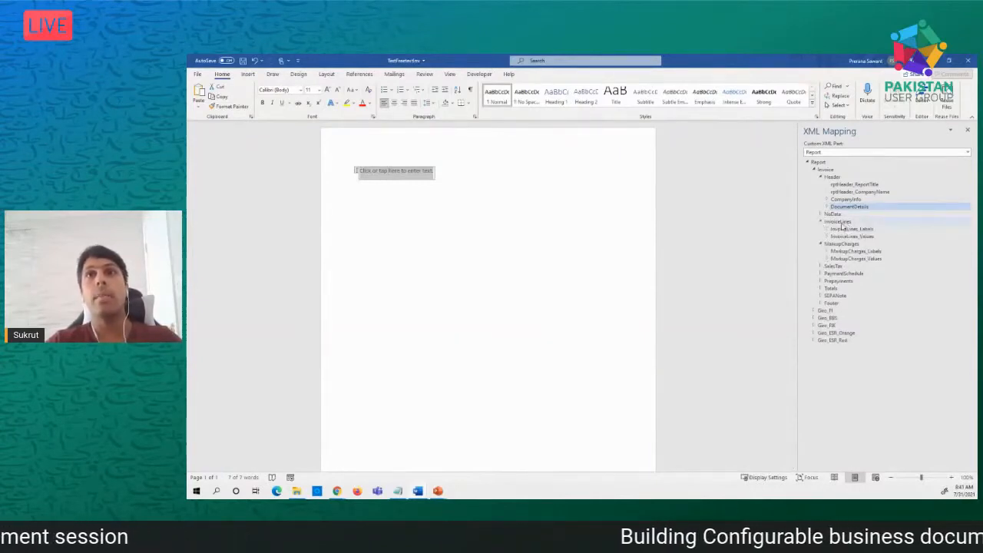
pyautogui.rightClick(842, 224)
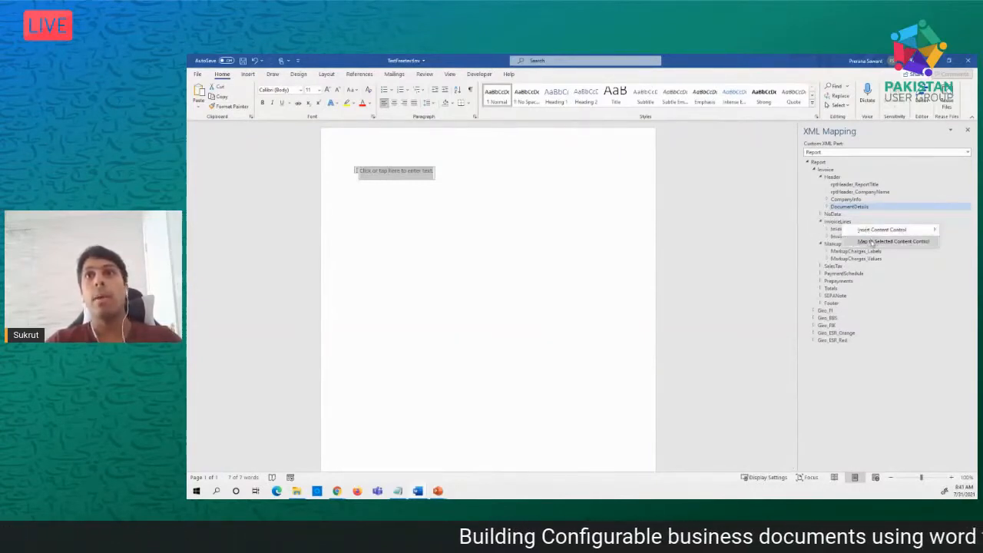
pyautogui.moveTo(887, 232)
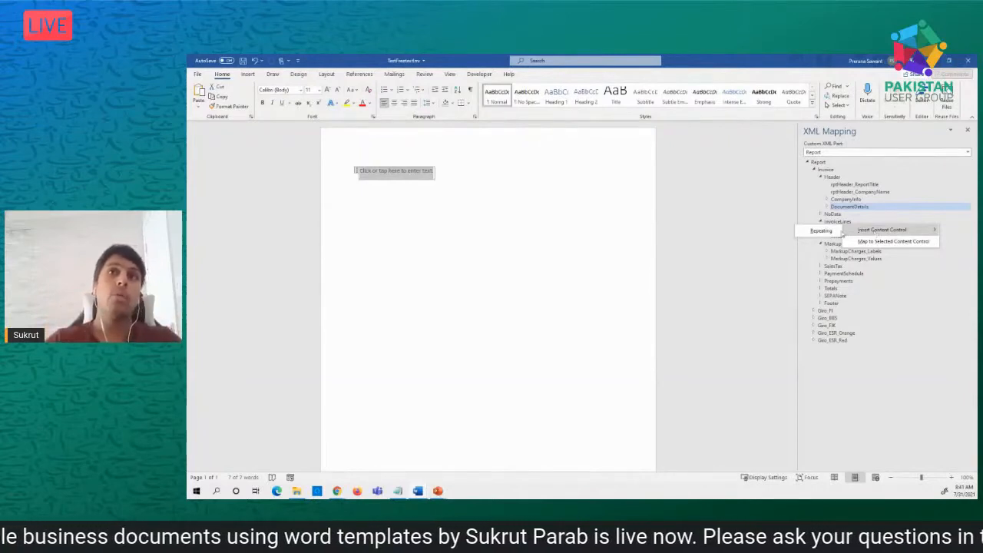
pyautogui.click(442, 188)
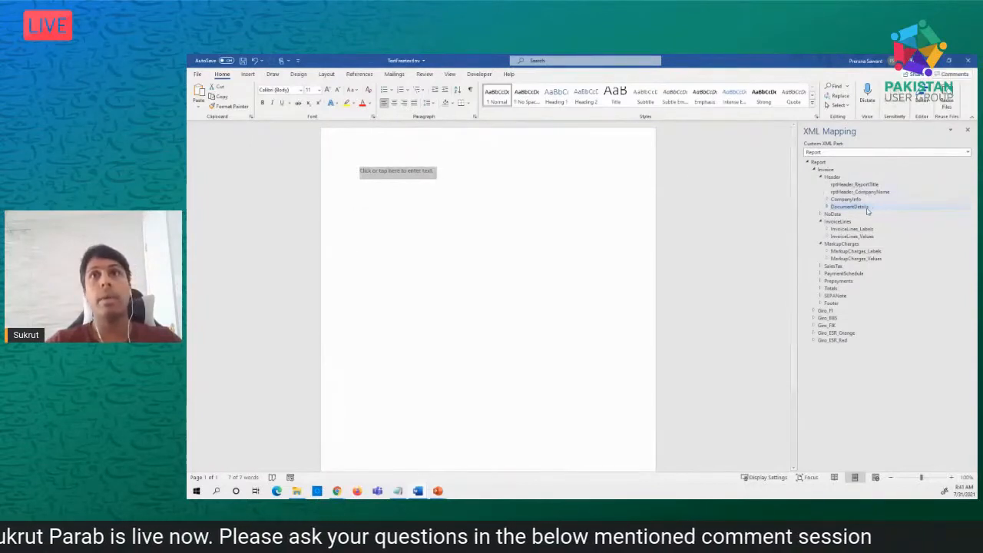
pyautogui.rightClick(848, 223)
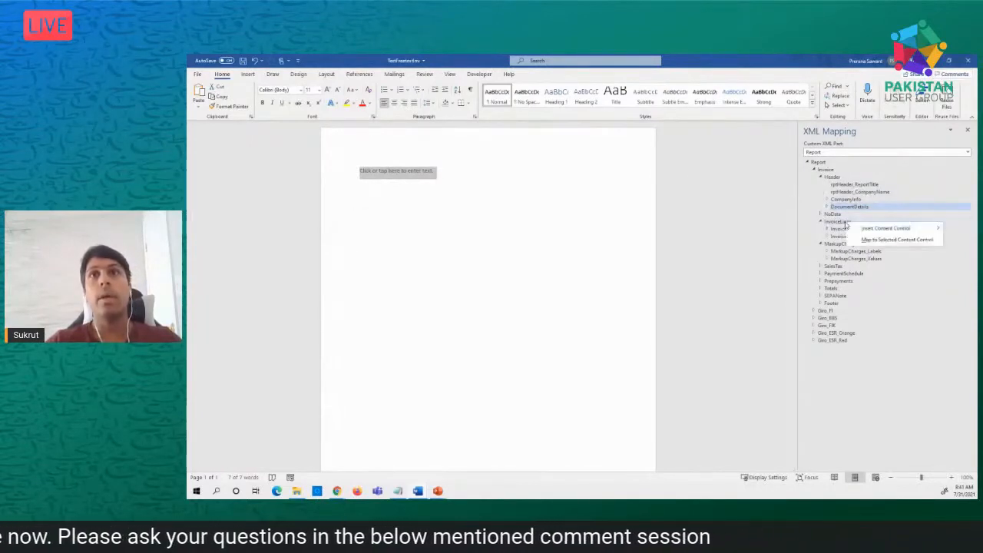
pyautogui.click(825, 234)
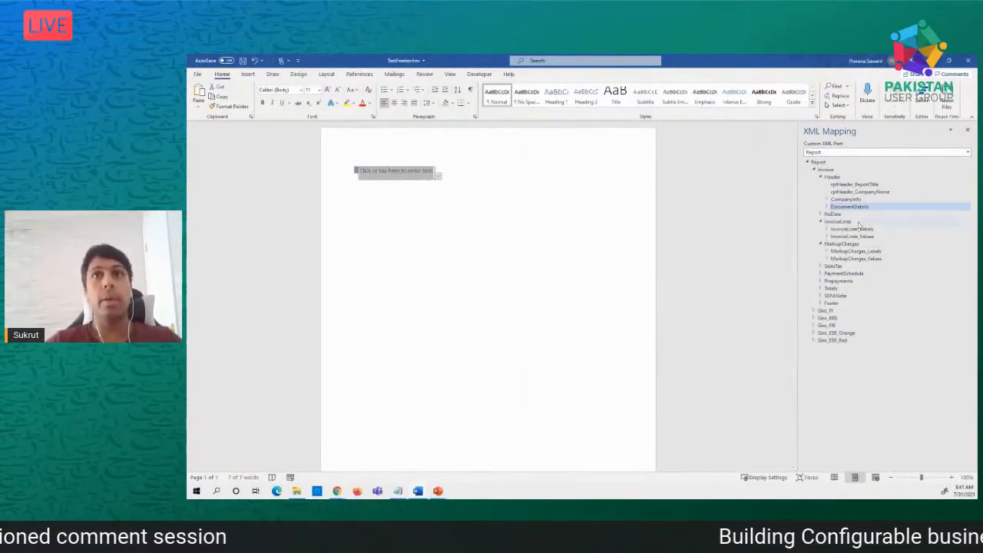
# - Switch to the ASPFreeTextInv_1.3_final (1) document and apply the All border setting to the document details table
pyautogui.click(417, 489)
pyautogui.click(397, 461)
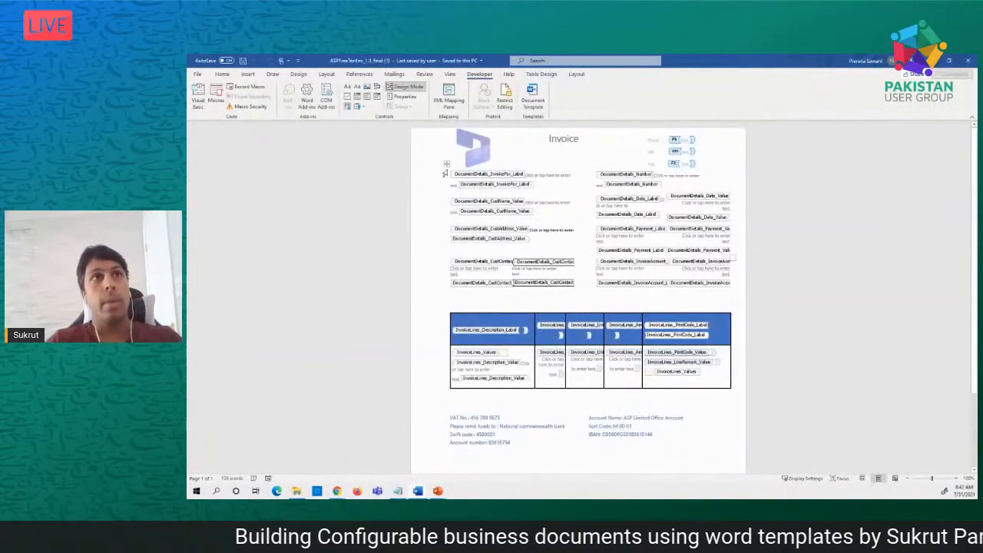
pyautogui.click(447, 164)
pyautogui.rightClick(446, 165)
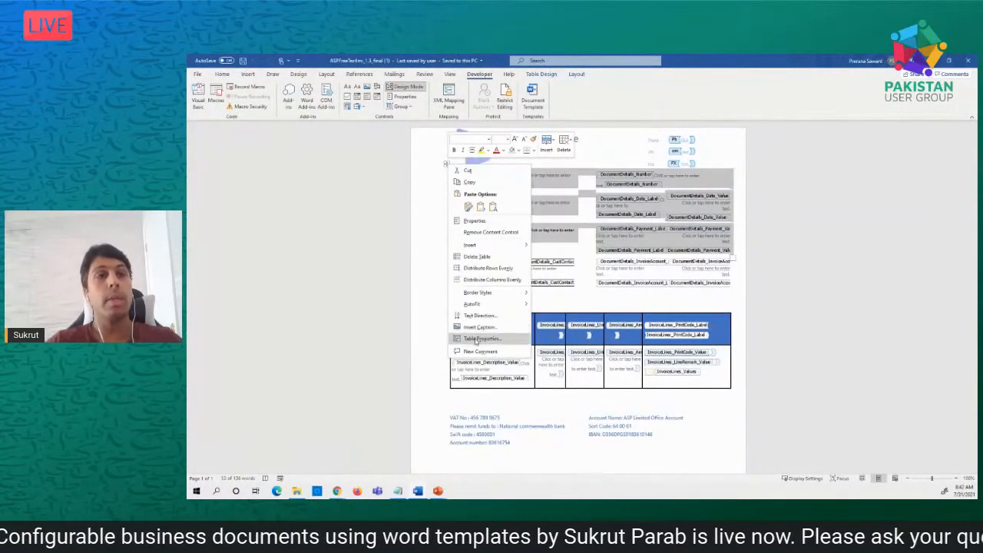
pyautogui.click(478, 339)
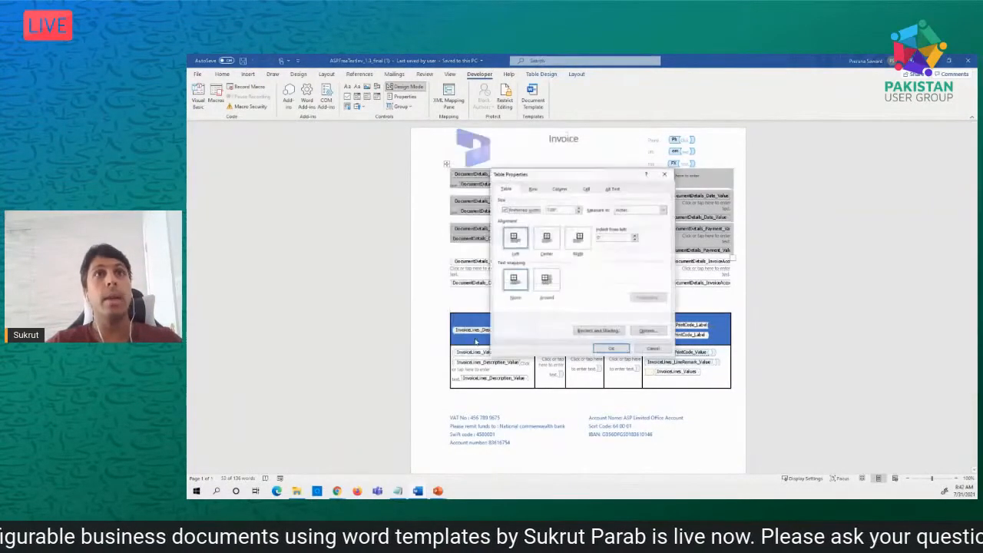
pyautogui.click(598, 330)
pyautogui.click(474, 259)
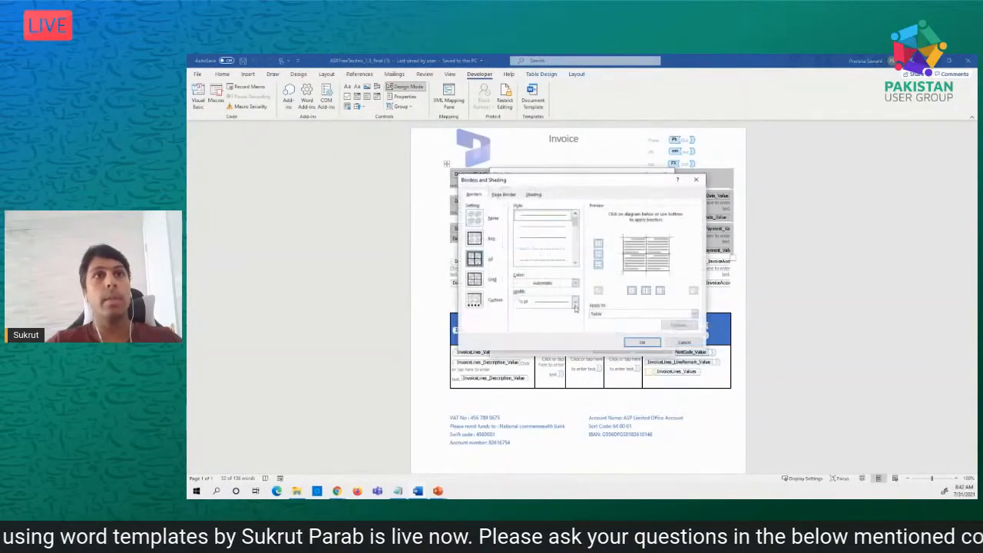
pyautogui.click(634, 341)
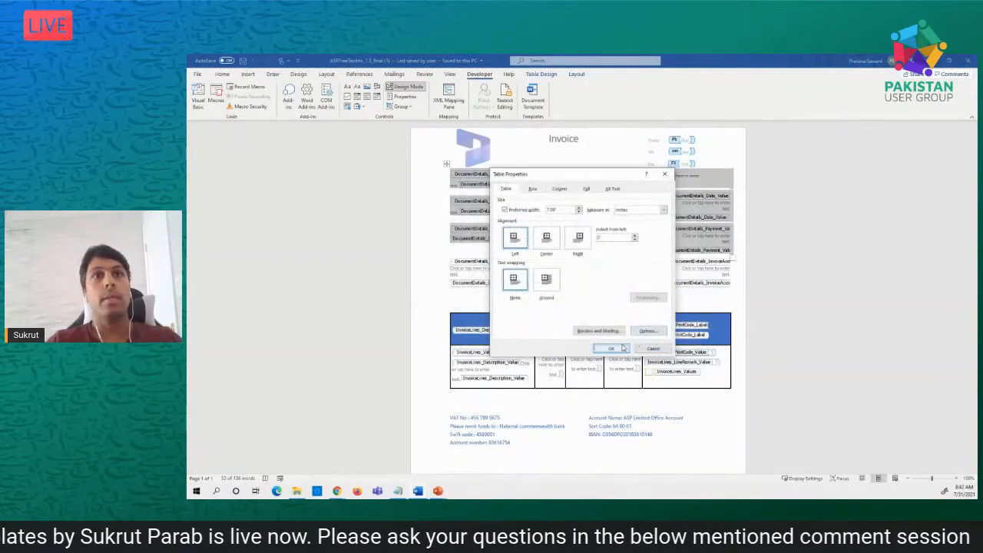
pyautogui.click(612, 349)
pyautogui.click(813, 308)
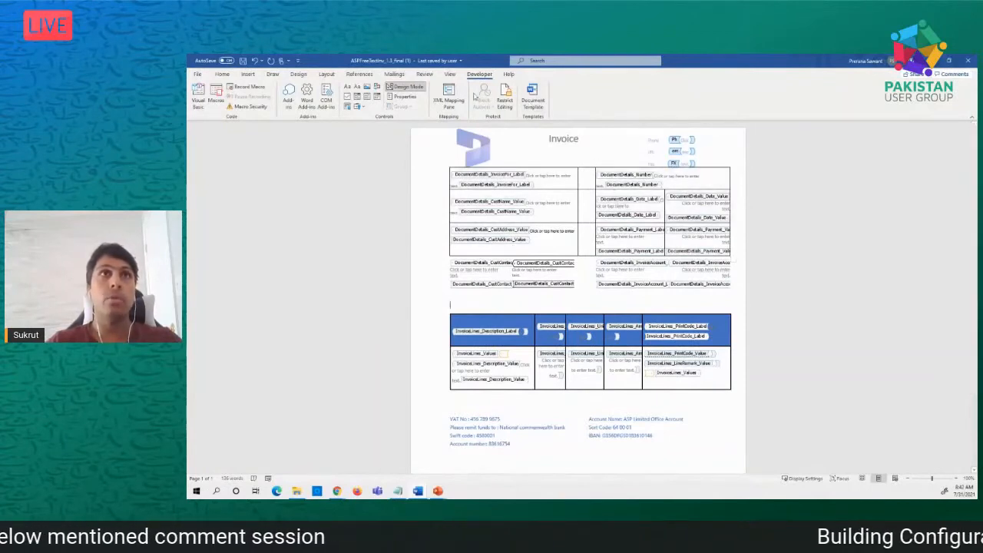
# - Show this document's XML mapping for the Report custom XML part and expand its Invoice node
pyautogui.click(449, 99)
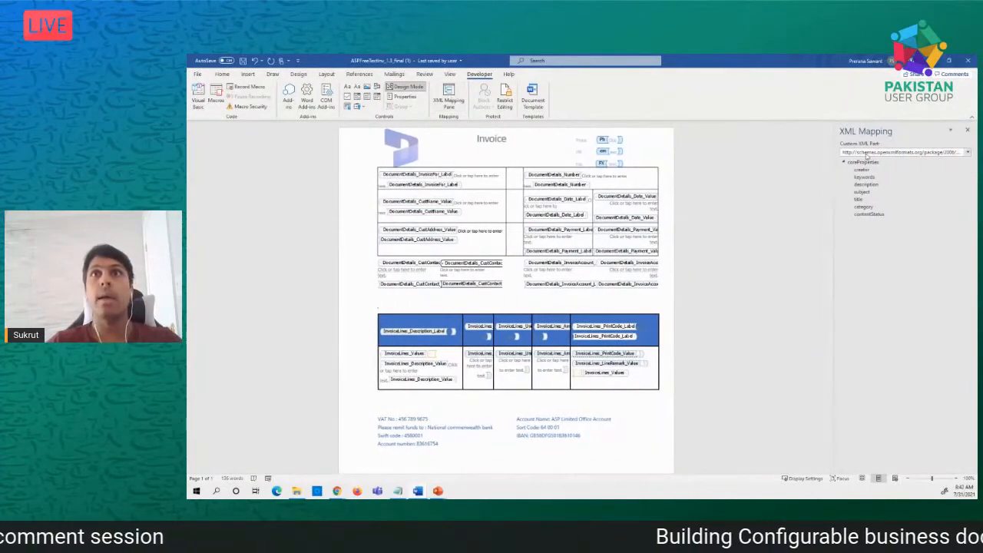
pyautogui.click(870, 153)
pyautogui.click(863, 184)
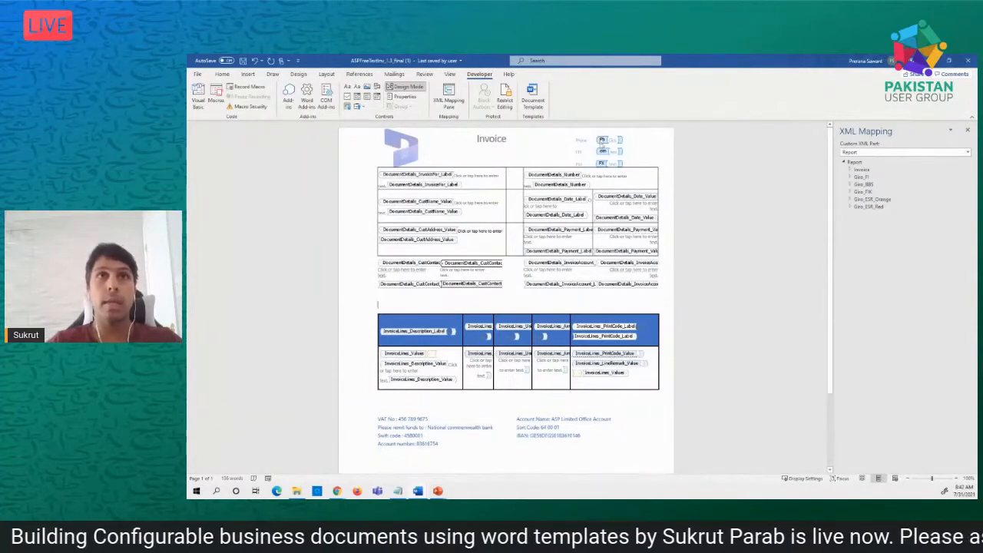
pyautogui.click(849, 169)
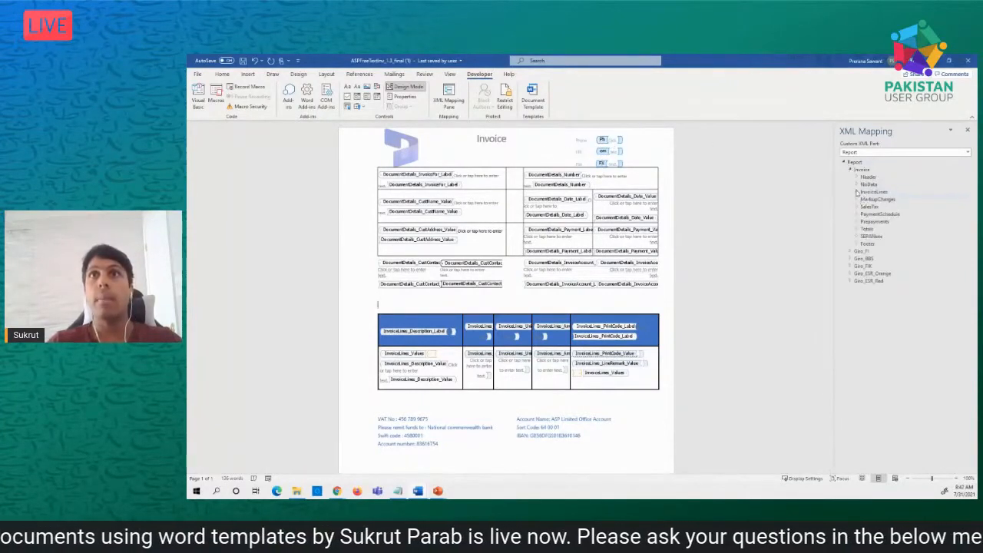
# - Expand the Invoice's Header node in the XML mapping and select its CompanyInfo node
pyautogui.click(857, 178)
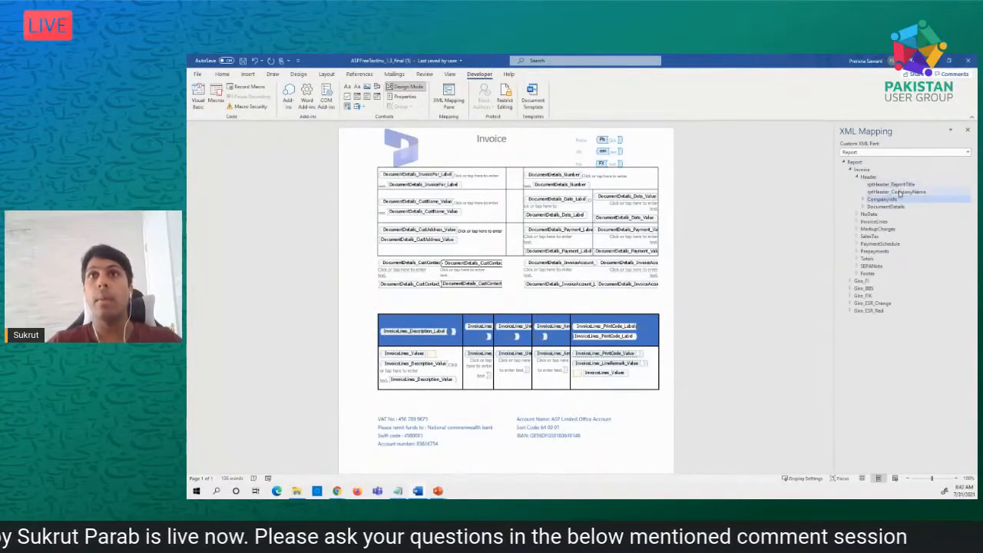
pyautogui.click(894, 199)
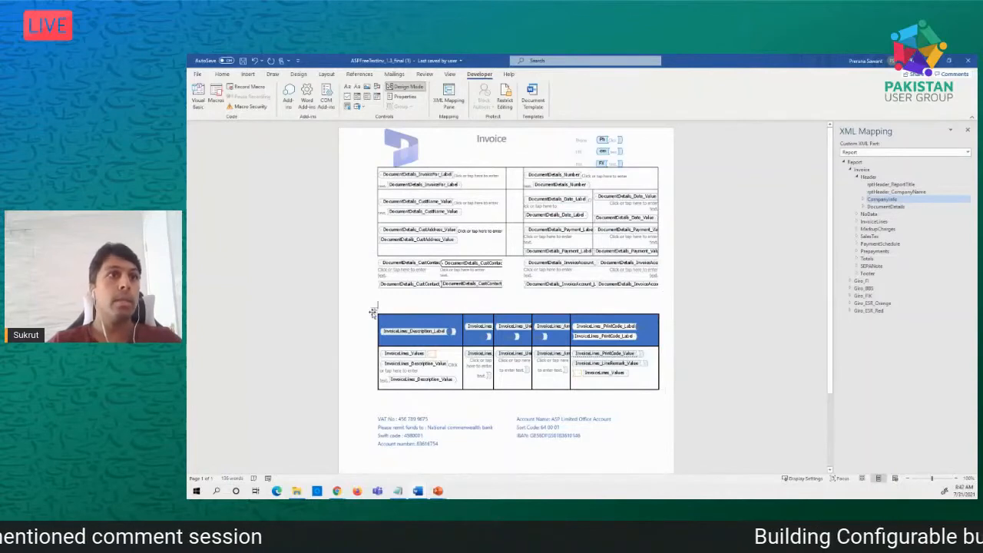
# - Examine the template's invoice lines table, the bank details block below it and the page footer
pyautogui.click(374, 310)
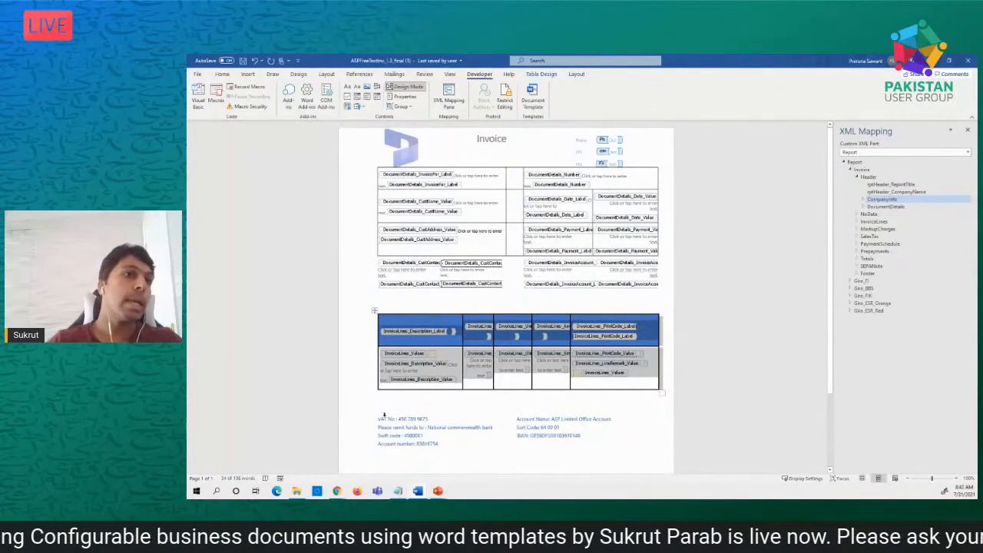
pyautogui.moveTo(384, 415); pyautogui.dragTo(615, 436)
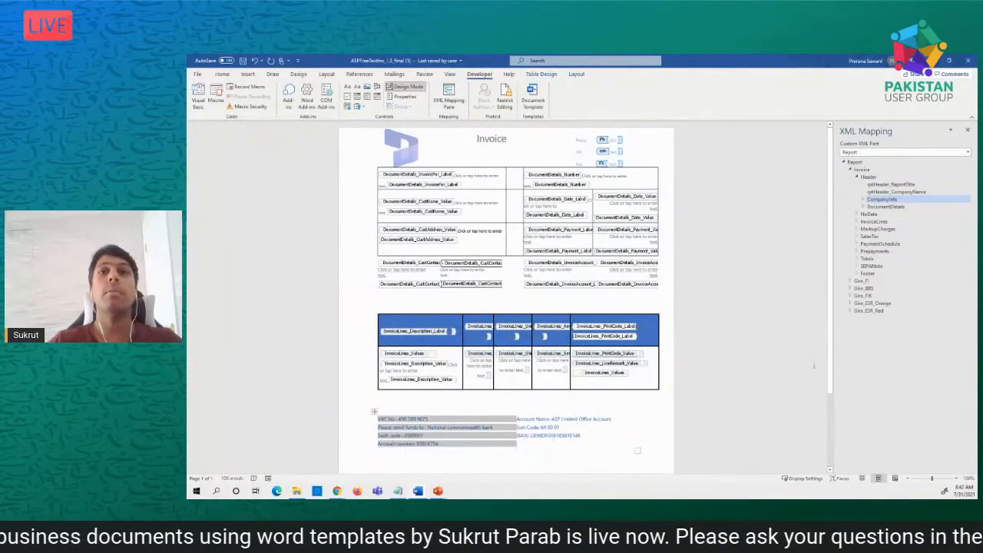
pyautogui.scroll(-3, 814, 368)
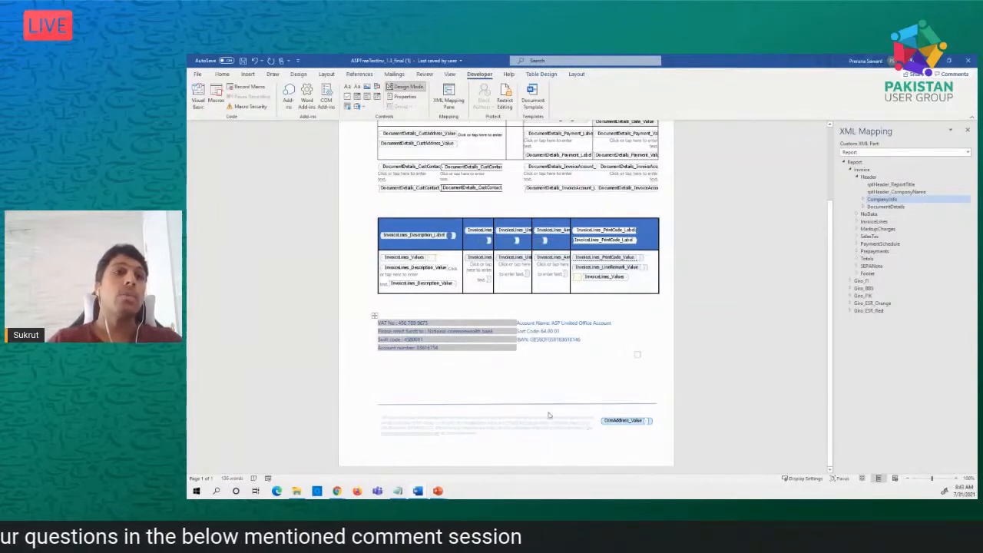
pyautogui.click(618, 427)
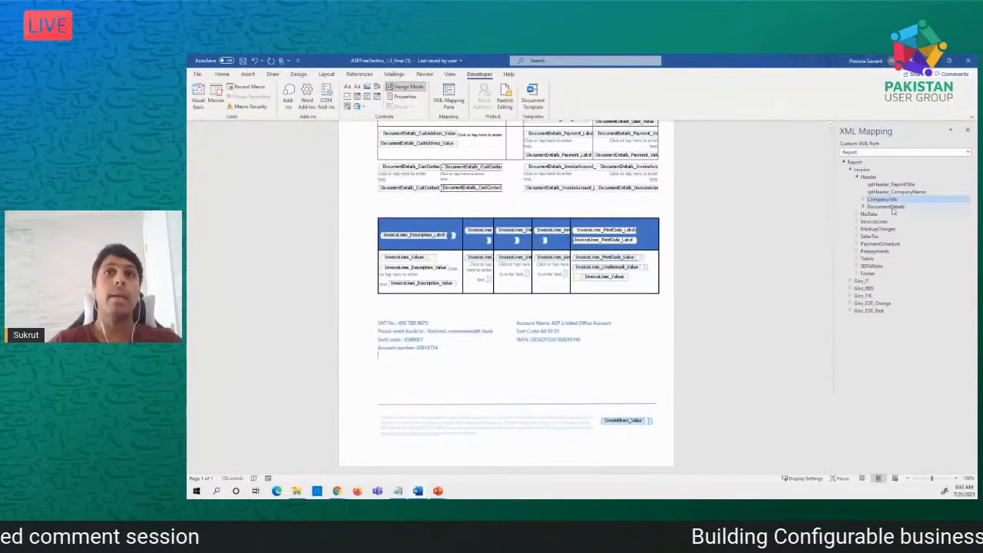
pyautogui.scroll(3, 713, 179)
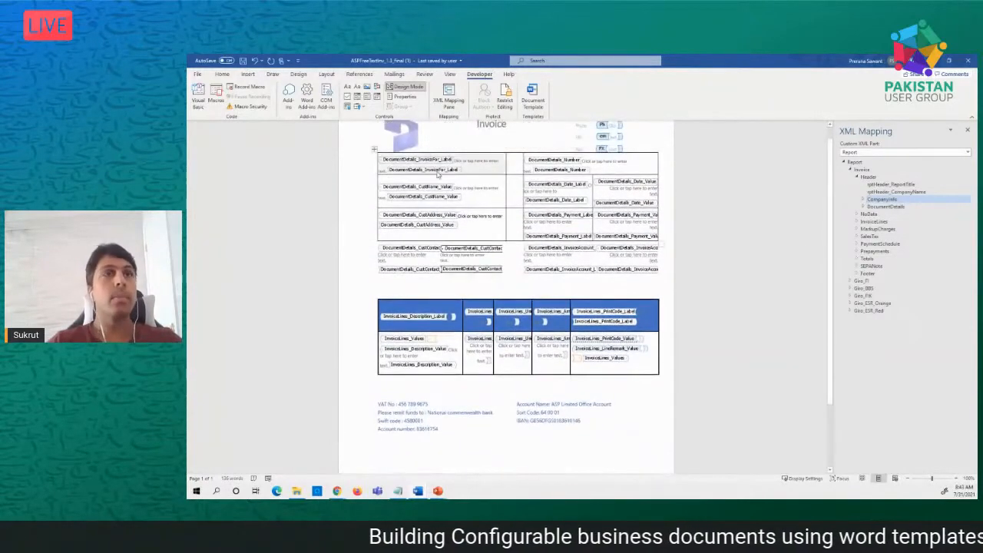
# - Review the content control properties of the DocumentDetails_CustAddress_Value field, including its colour choices and multiple-paragraph option
pyautogui.click(424, 219)
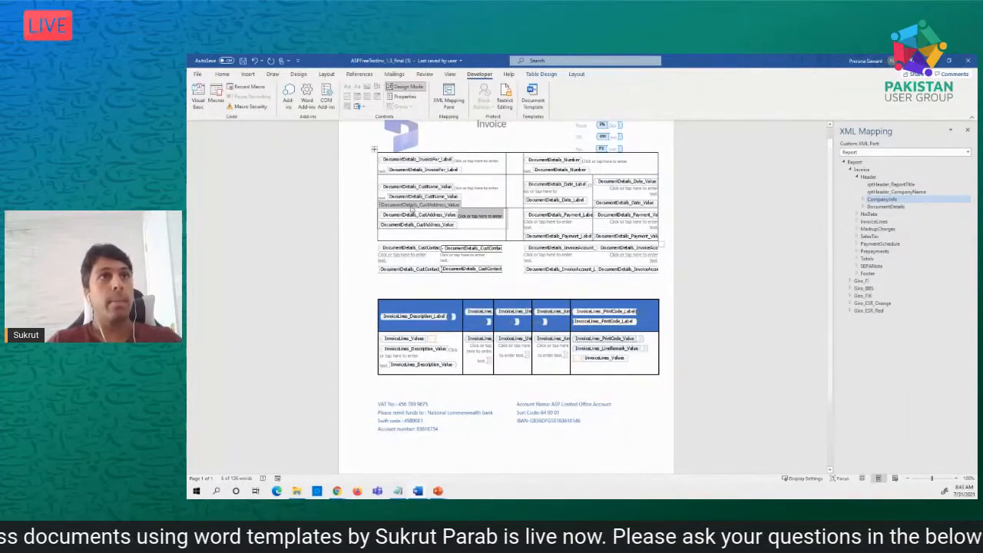
pyautogui.click(413, 206)
pyautogui.click(406, 97)
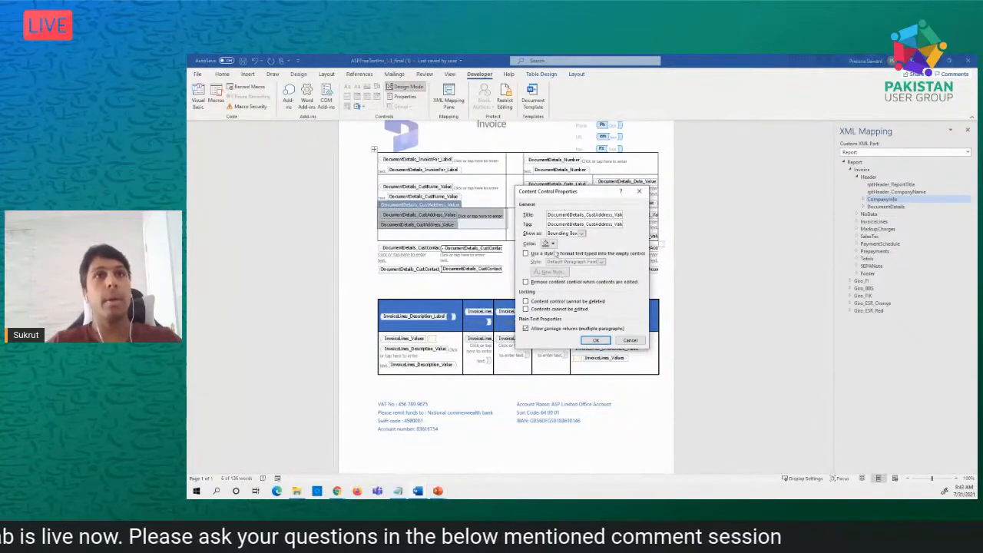
pyautogui.click(552, 243)
pyautogui.click(552, 243)
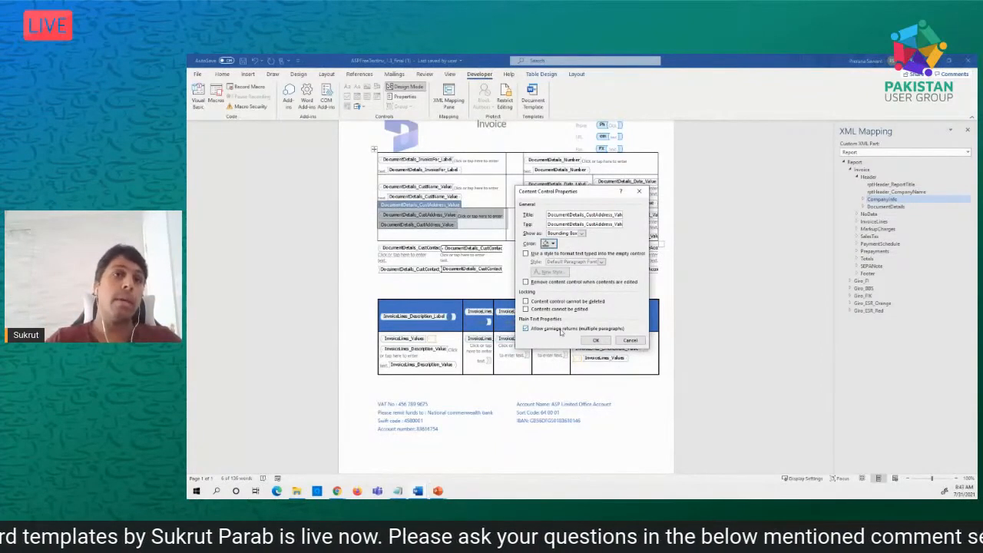
pyautogui.click(596, 340)
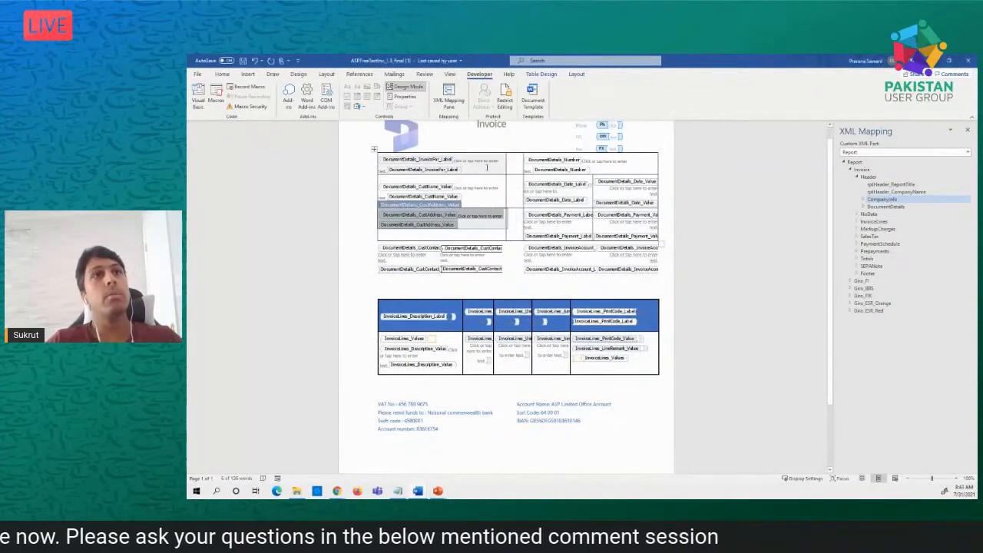
# - Inspect the content control properties of the DocumentDetails_InvoiceFor_Label and DocumentDetails_CustContact_Label fields without changing them
pyautogui.click(486, 168)
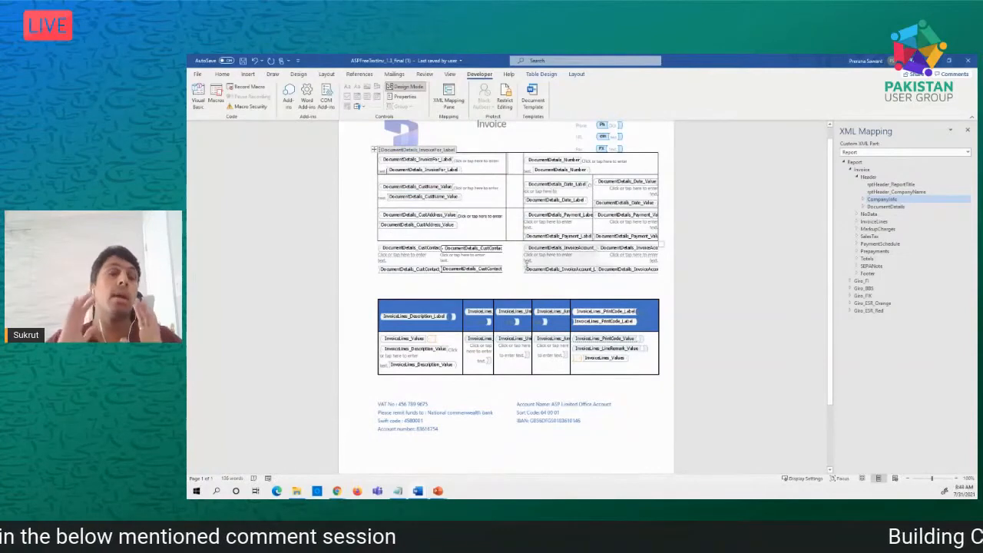
pyautogui.click(404, 96)
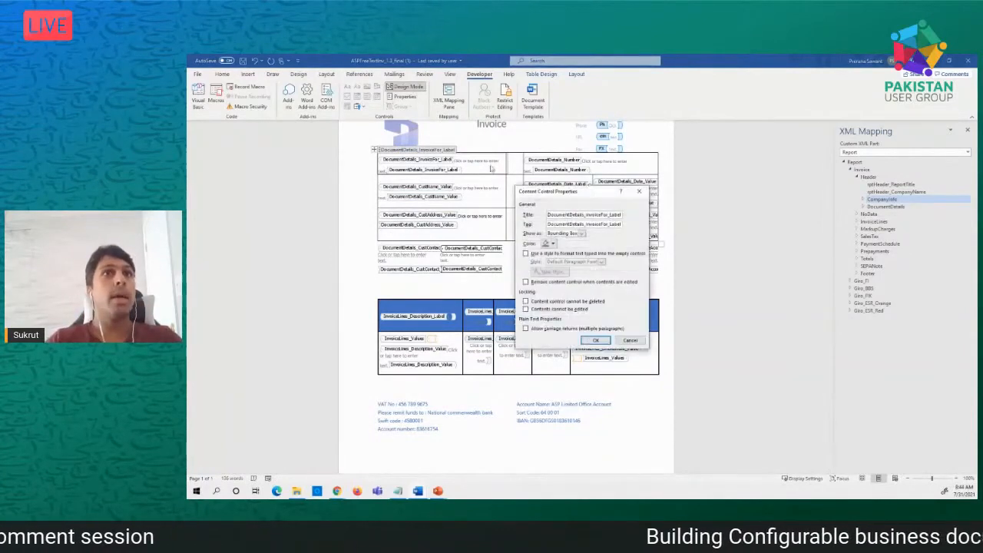
pyautogui.click(629, 341)
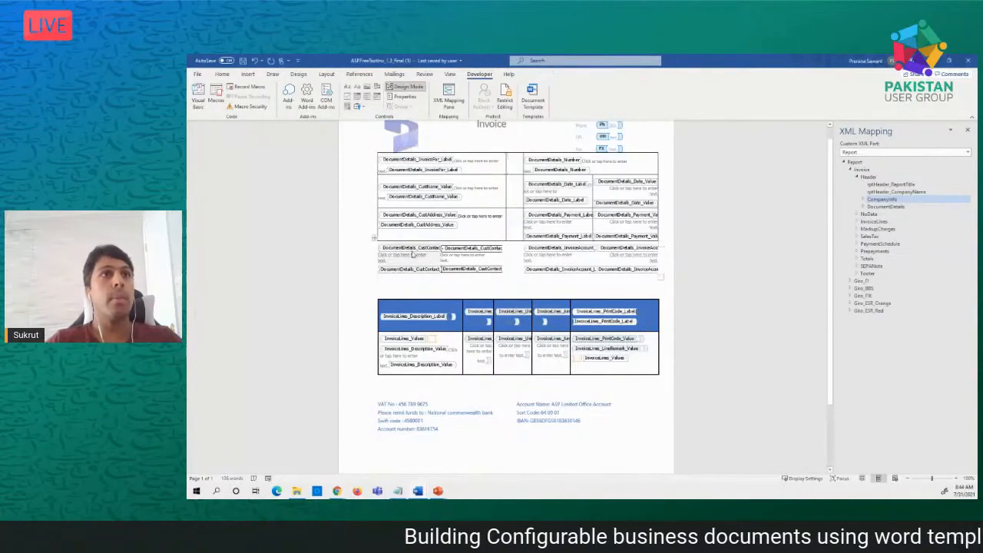
pyautogui.click(405, 96)
pyautogui.click(639, 191)
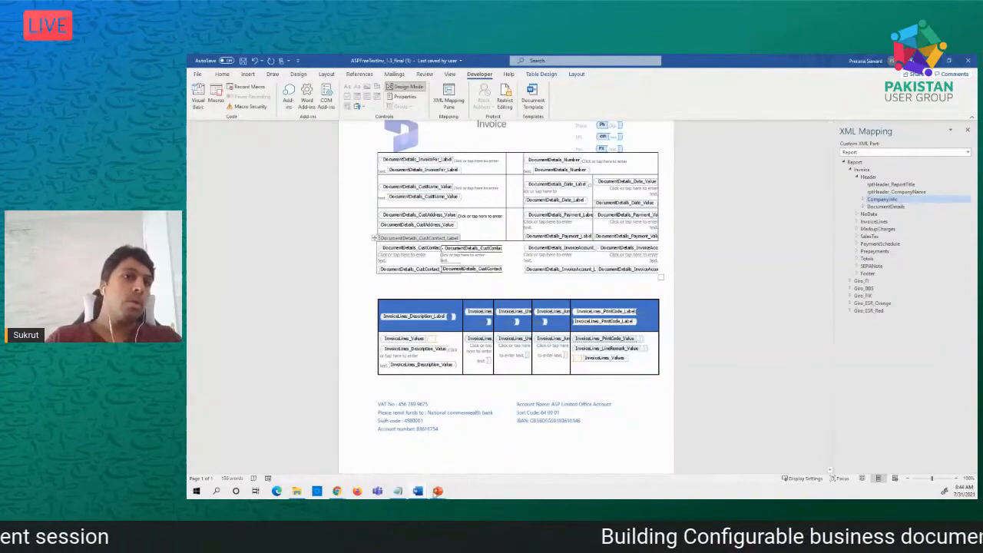
# - Switch to the PowerPoint slide show with the slide "Things you should be aware of"
pyautogui.moveTo(437, 491)
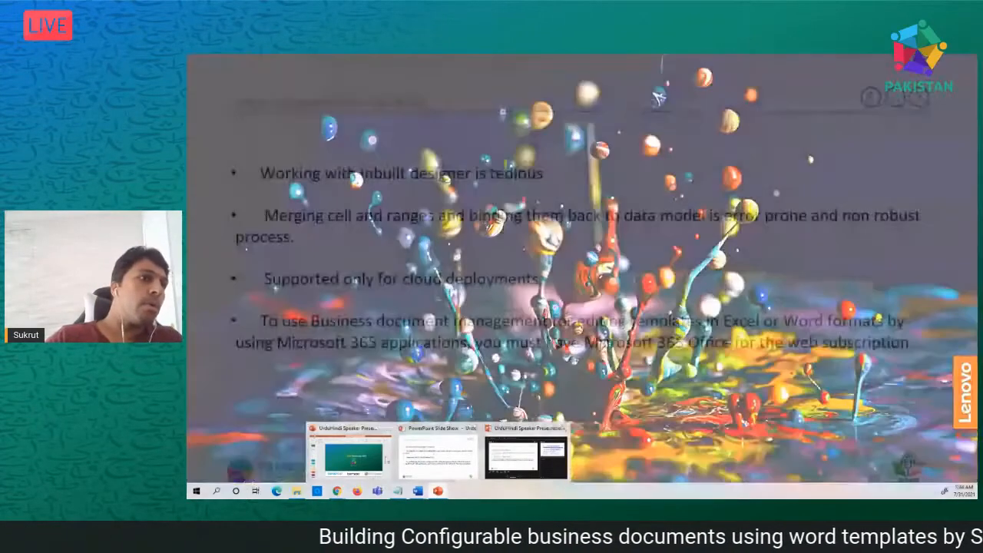
pyautogui.click(373, 459)
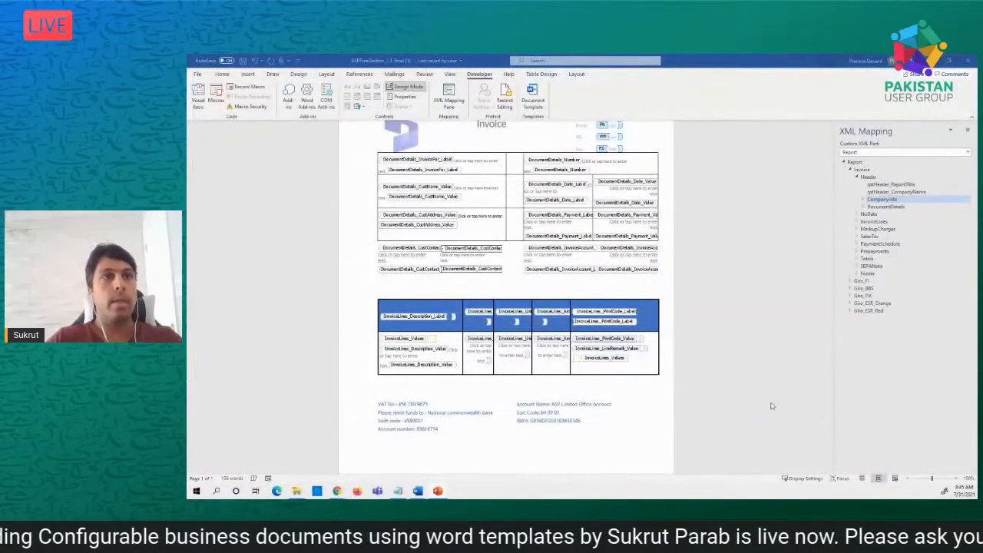
pyautogui.hotkey('alt', 'Tab')
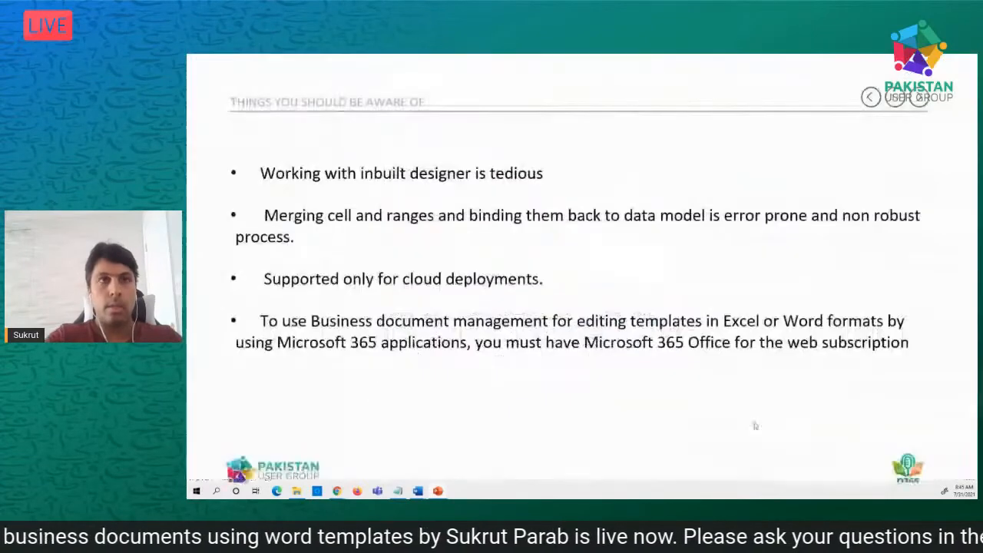